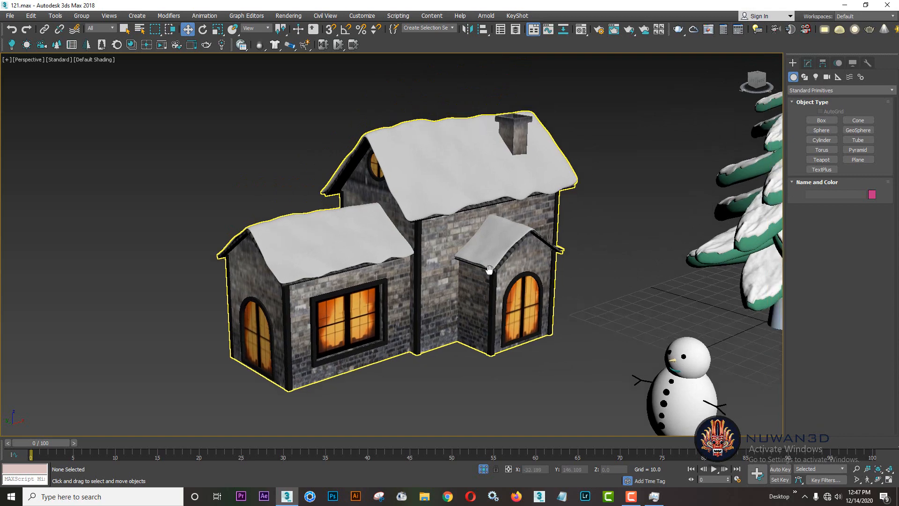
Select the snow-covered house group, display edged faces in the viewport, and ungroup the house
middle_drag(639, 210, 622, 237)
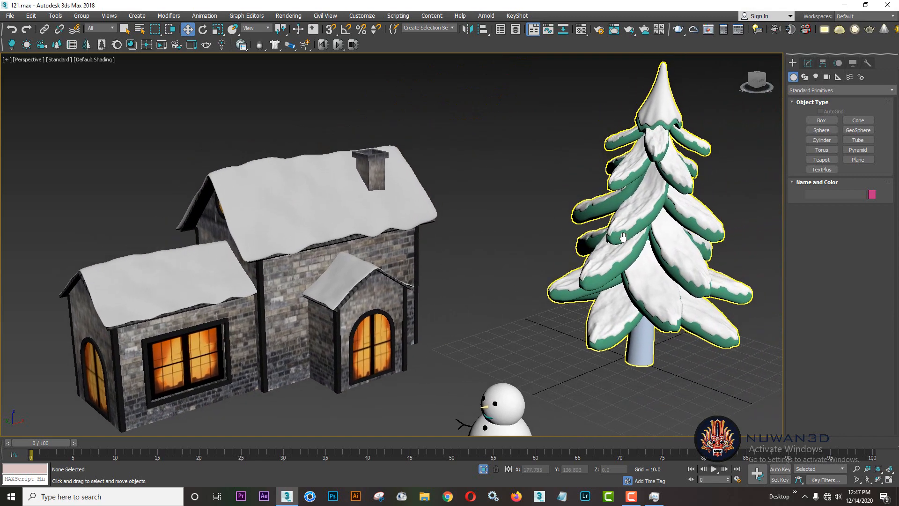
middle_drag(572, 287, 545, 287)
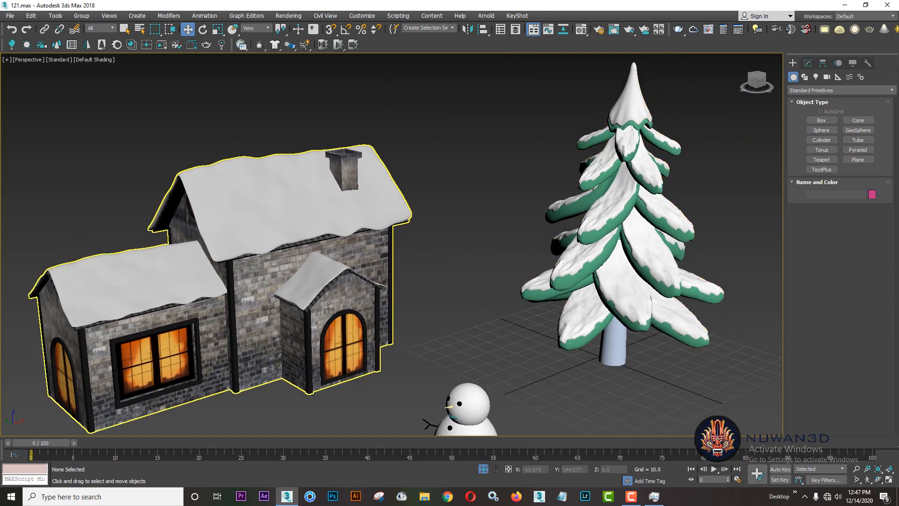
middle_drag(347, 308, 449, 266)
click(355, 215)
middle_drag(355, 214, 375, 234)
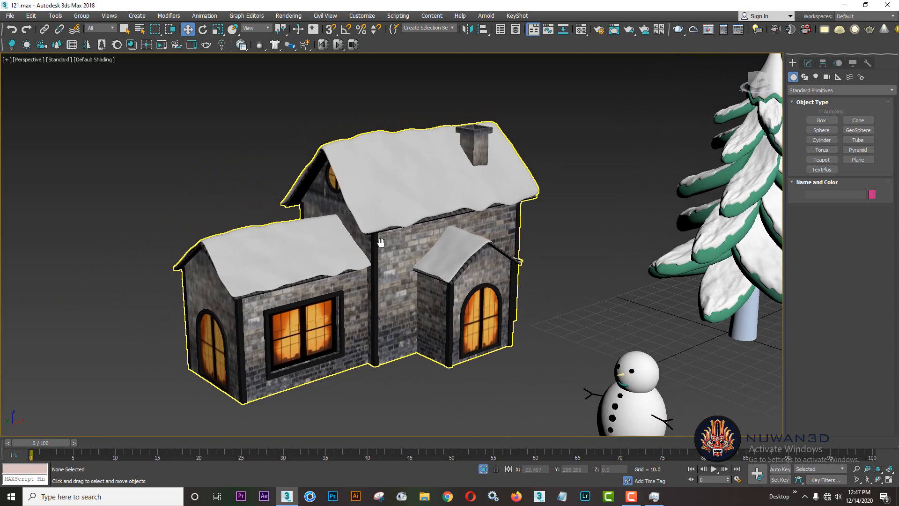
scroll(398, 281, up, 5)
key(F4)
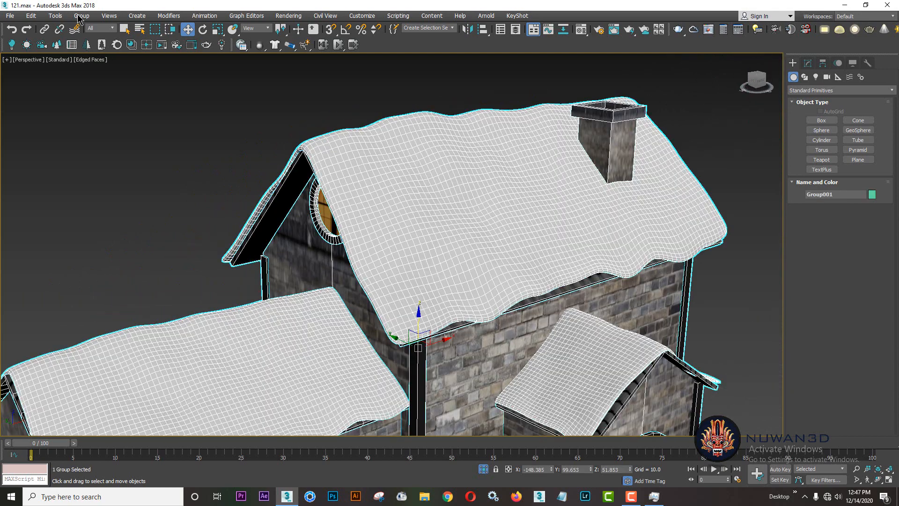
click(82, 15)
click(89, 44)
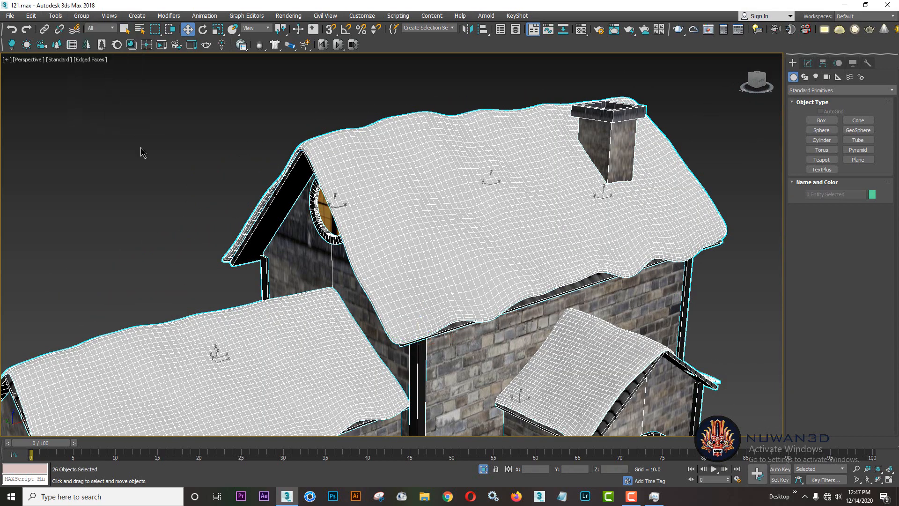
Select only the snow layer on the house's main roof and start editing its edges
click(141, 151)
click(428, 285)
scroll(426, 333, up, 3)
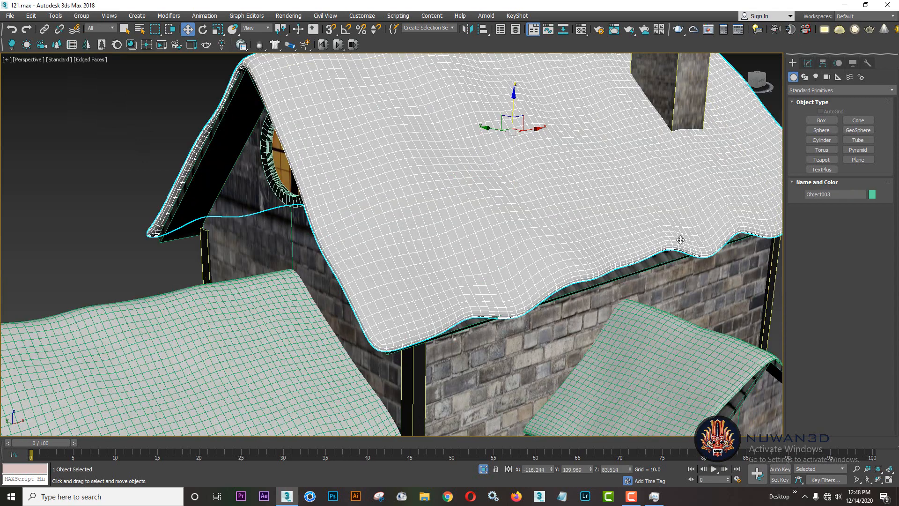
click(808, 63)
click(828, 199)
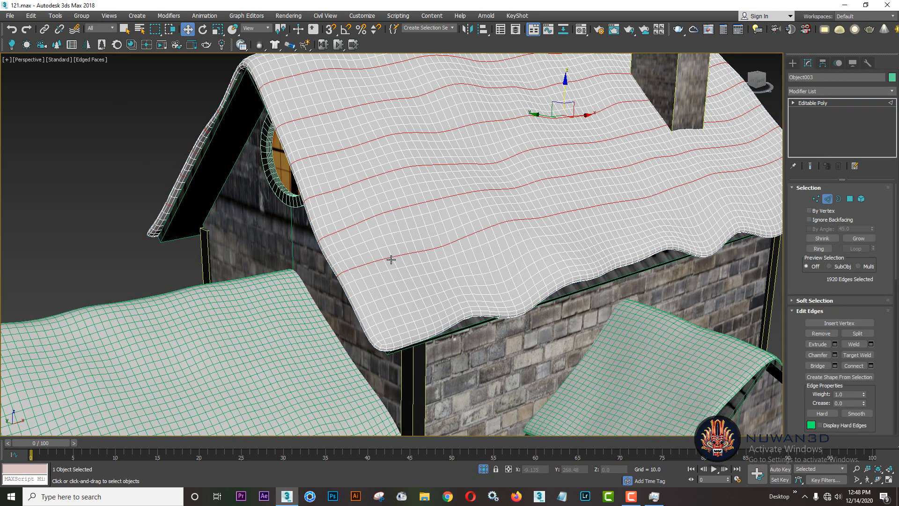
Select the edge loops along the near gable side and the front eave of the main roof's snow layer
scroll(359, 309, up, 2)
click(363, 318)
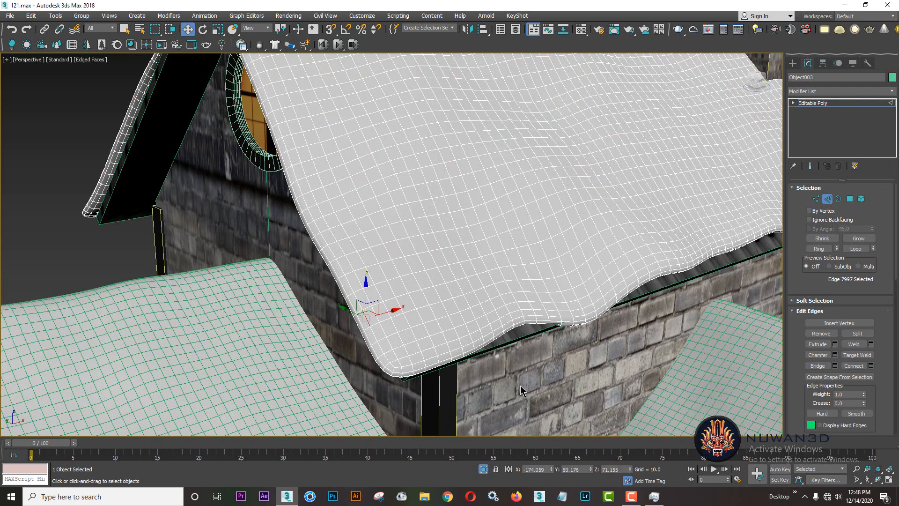
click(857, 249)
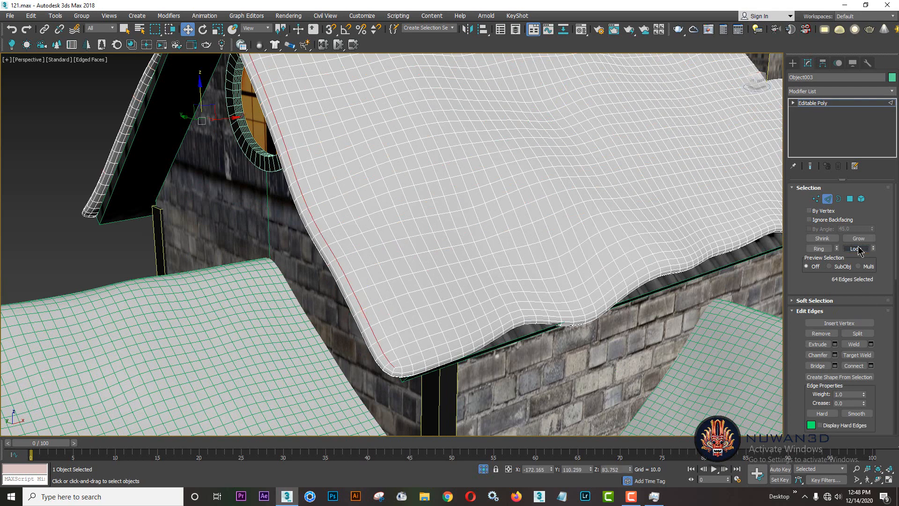
scroll(398, 373, up, 3)
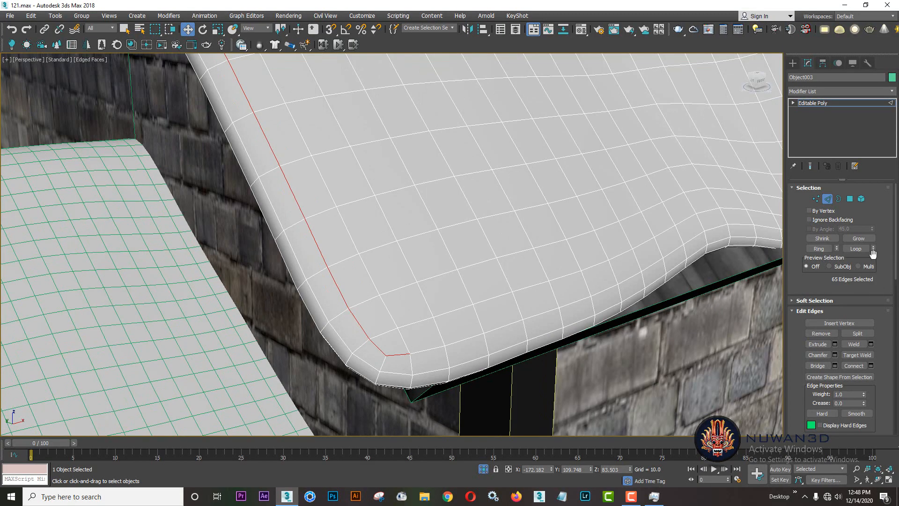
click(855, 249)
scroll(562, 253, down, 6)
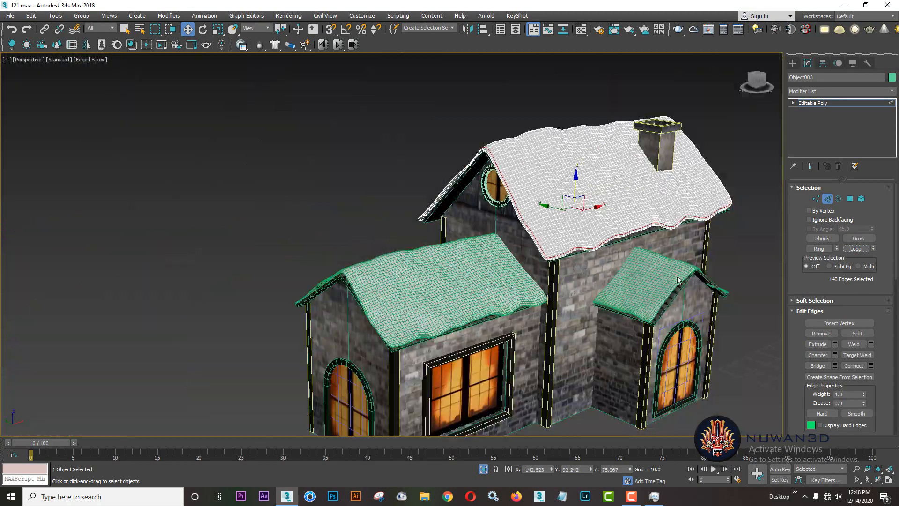
Add the edge loop along the far gable side of the main roof's snow layer to the selection
alt+middle_drag(679, 280, 556, 345)
scroll(595, 316, up, 5)
ctrl+click(553, 344)
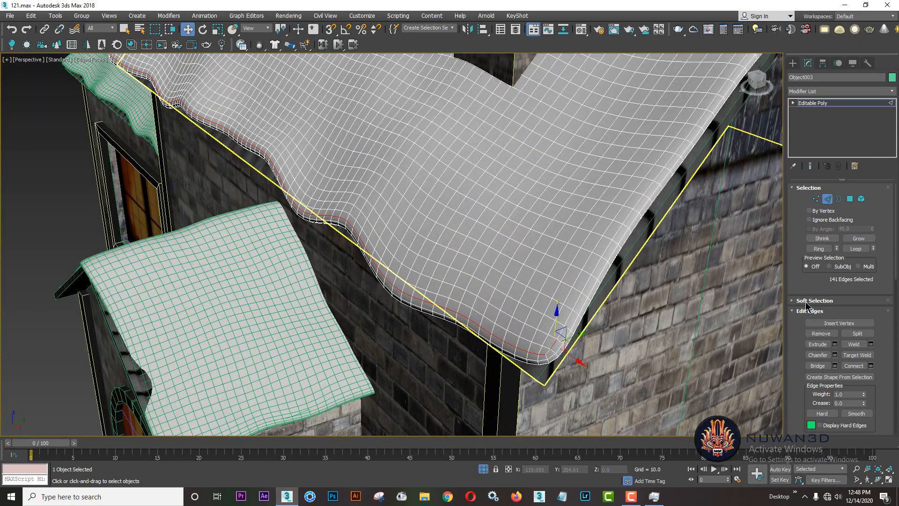
click(855, 251)
scroll(600, 241, down, 4)
alt+middle_drag(600, 241, 394, 192)
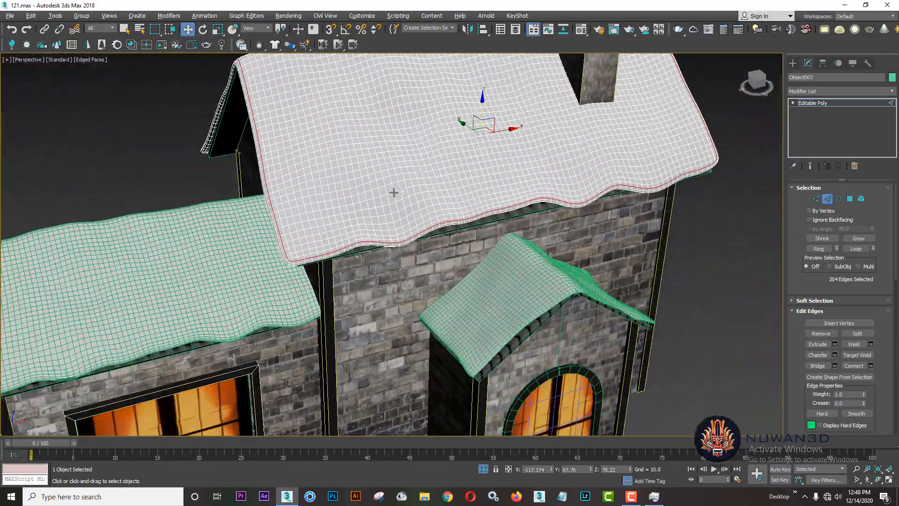
Create a linear shape named Shape001 from the selected snow border edges
scroll(488, 267, down, 4)
alt+middle_drag(487, 267, 472, 261)
scroll(463, 313, up, 6)
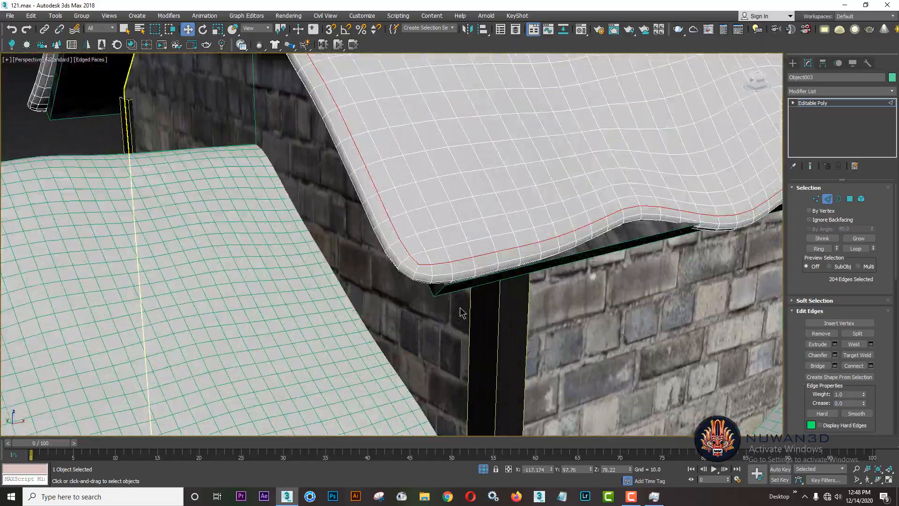
right_click(448, 266)
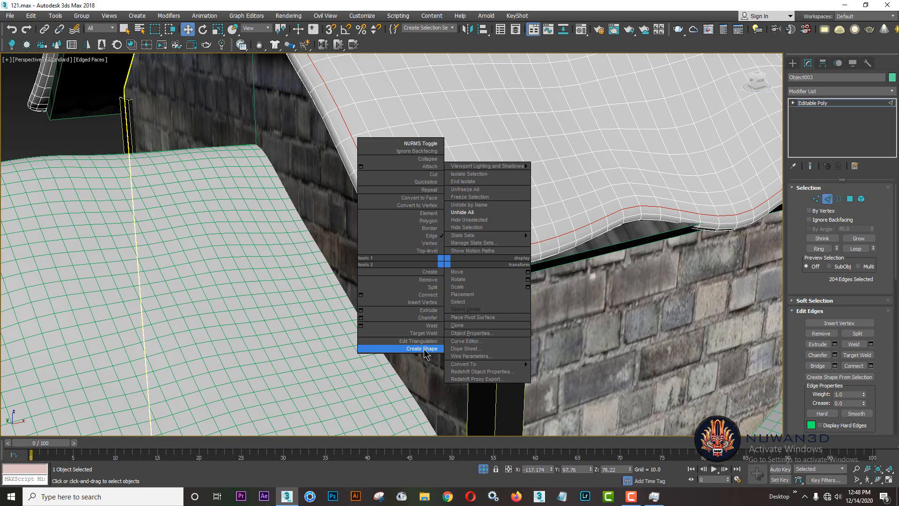
click(422, 349)
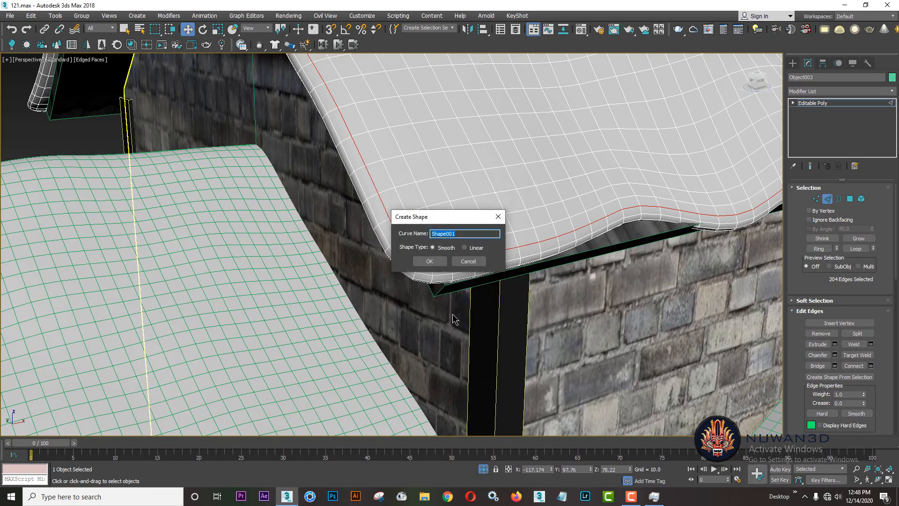
click(464, 248)
click(444, 263)
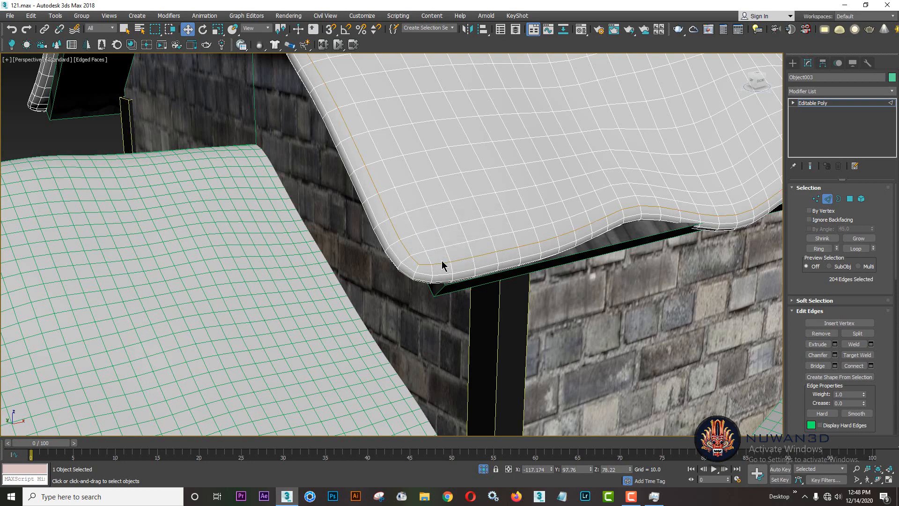
Leave edge editing, select the new roof border spline, isolate it in the viewport, and clear the selection
click(790, 65)
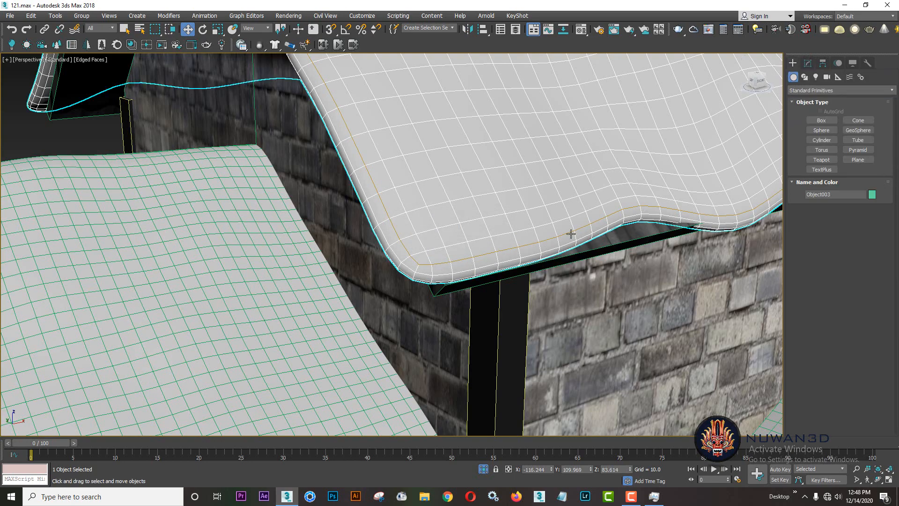
click(565, 232)
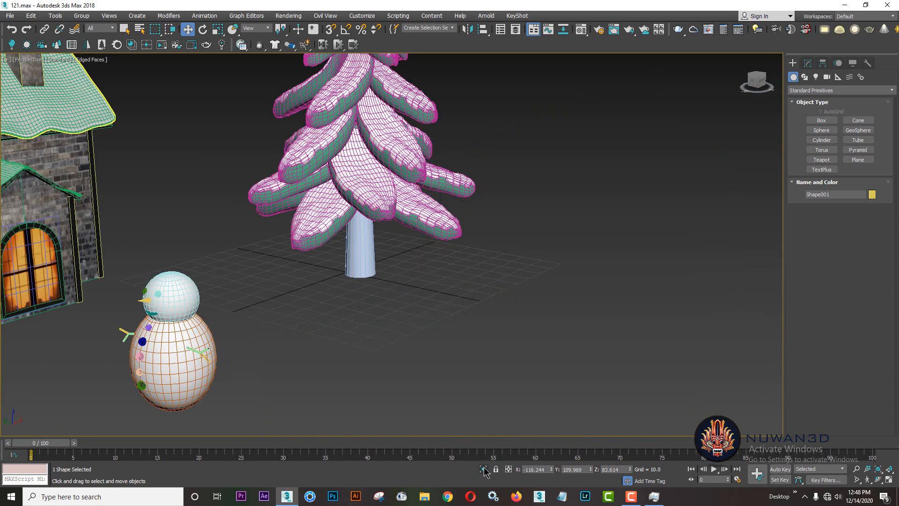
click(484, 469)
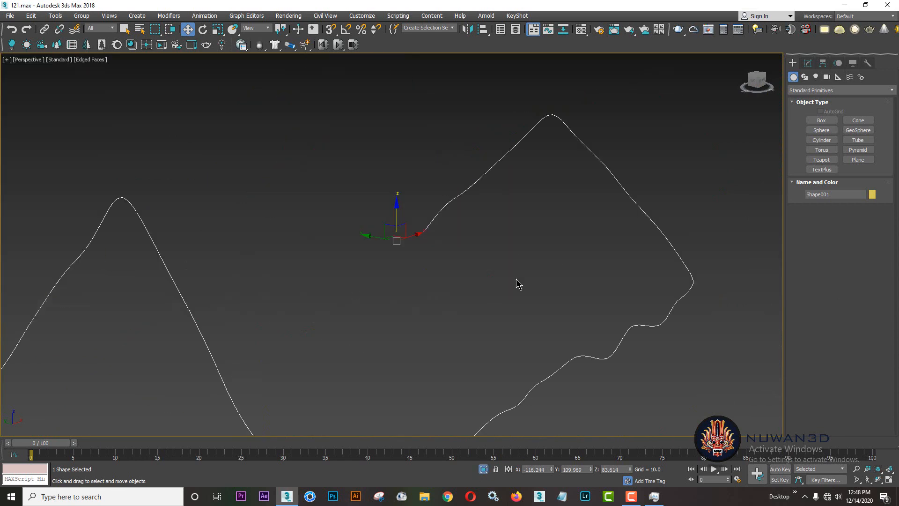
click(520, 281)
Create a small sphere with a radius of about 1.02 below the spline and set its segments to 6
scroll(580, 281, down, 5)
click(821, 130)
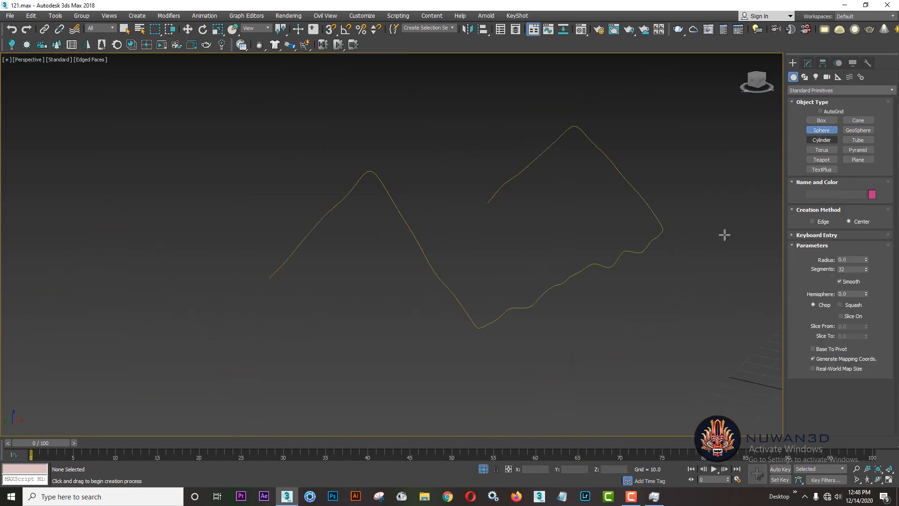
scroll(580, 325, up, 2)
drag(623, 372, 625, 373)
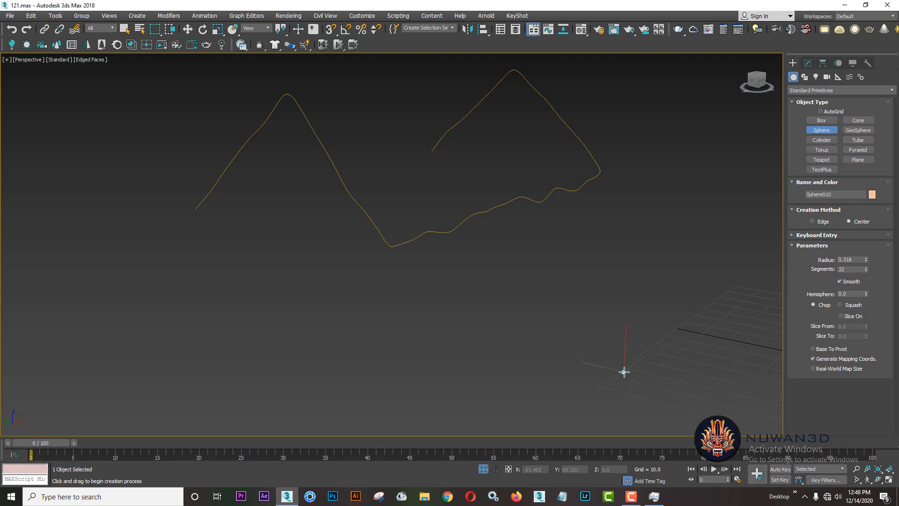
scroll(630, 384, up, 5)
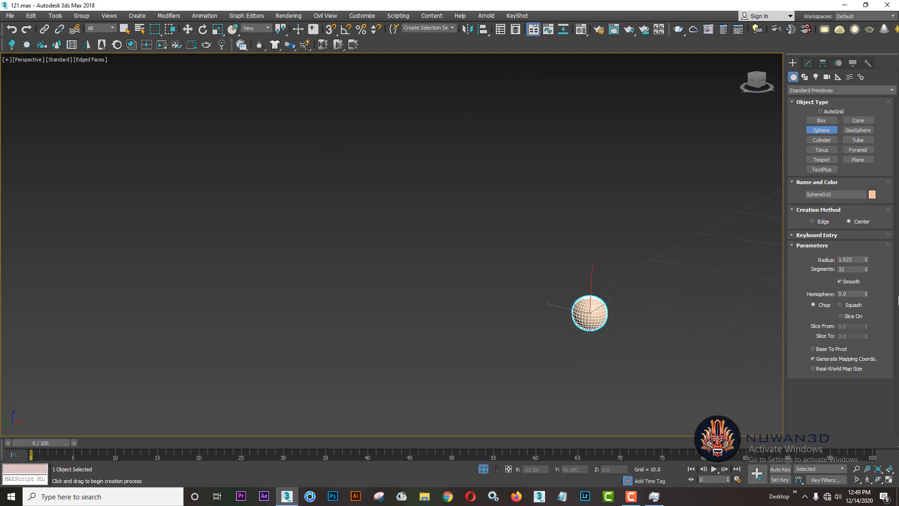
drag(866, 269, 869, 282)
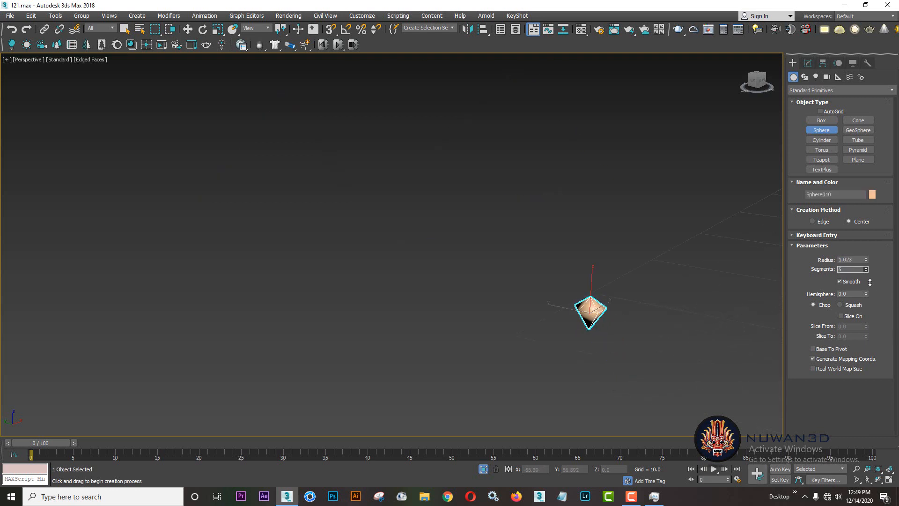
middle_drag(628, 328, 611, 329)
click(866, 267)
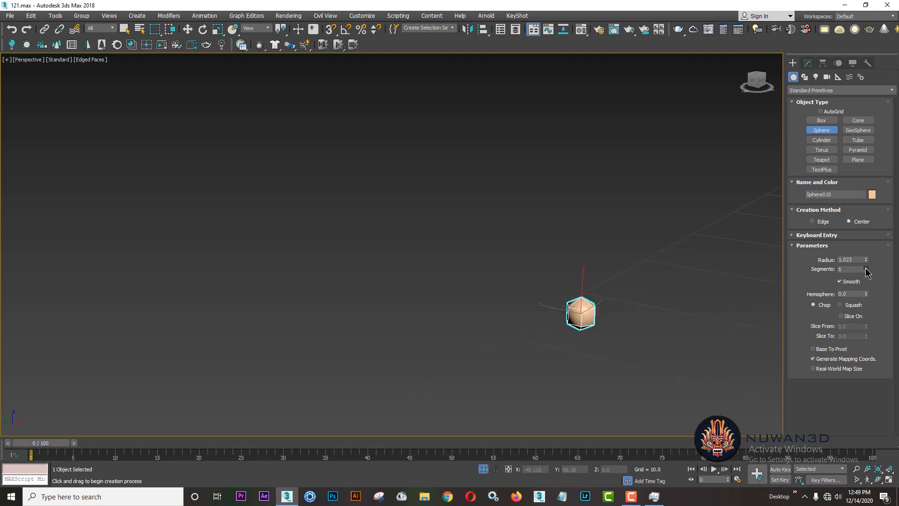
Move the small sphere up beside the front eave section of the roof spline
key(w)
scroll(607, 316, down, 6)
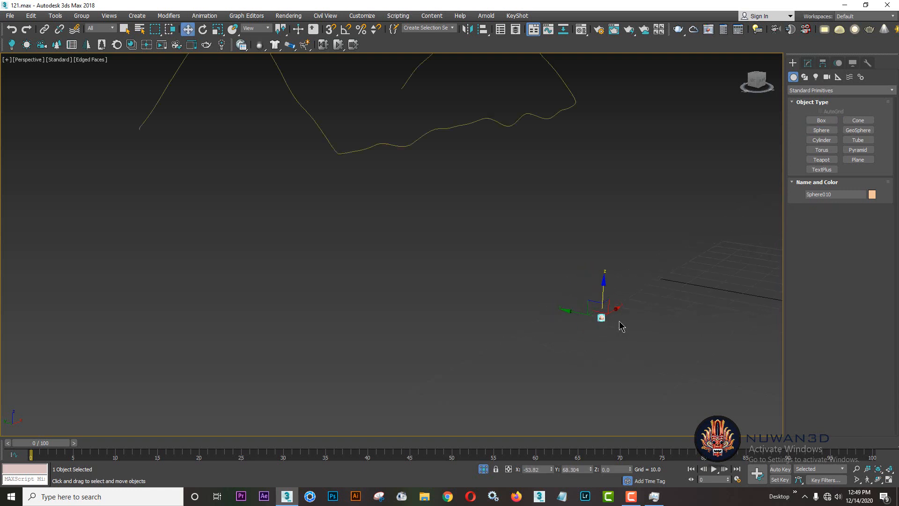
drag(538, 256, 429, 217)
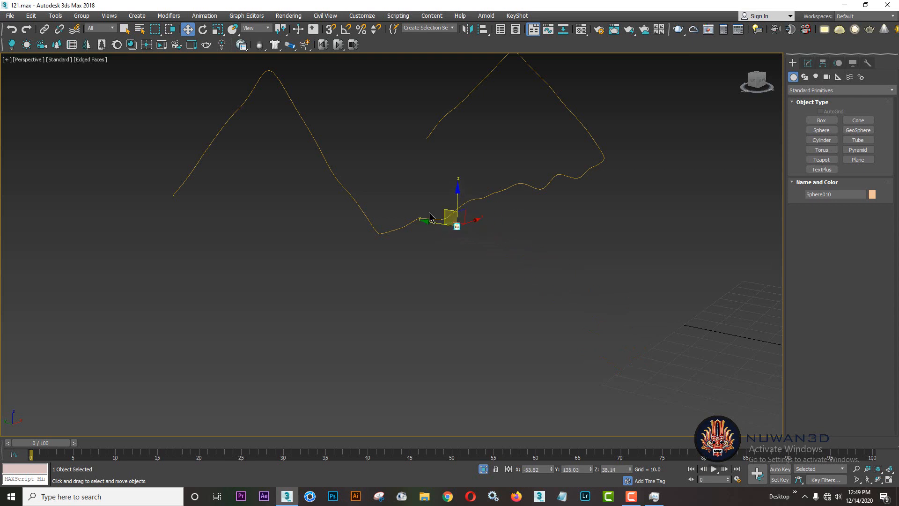
middle_drag(429, 217, 470, 281)
scroll(470, 281, up, 4)
scroll(491, 293, down, 3)
Assign an unused standard material to the sphere, set its diffuse color to saturated orange, and keep the sphere selected
key(m)
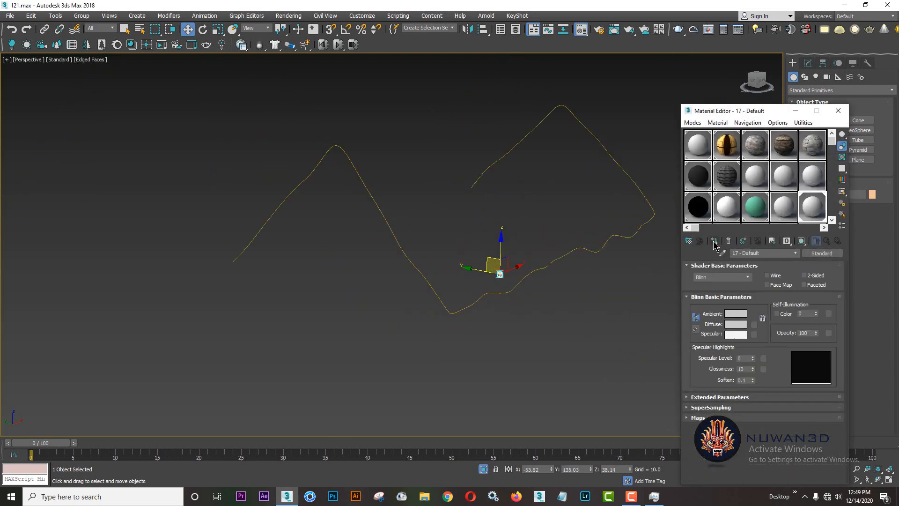
click(739, 325)
drag(234, 78, 198, 61)
drag(325, 99, 364, 99)
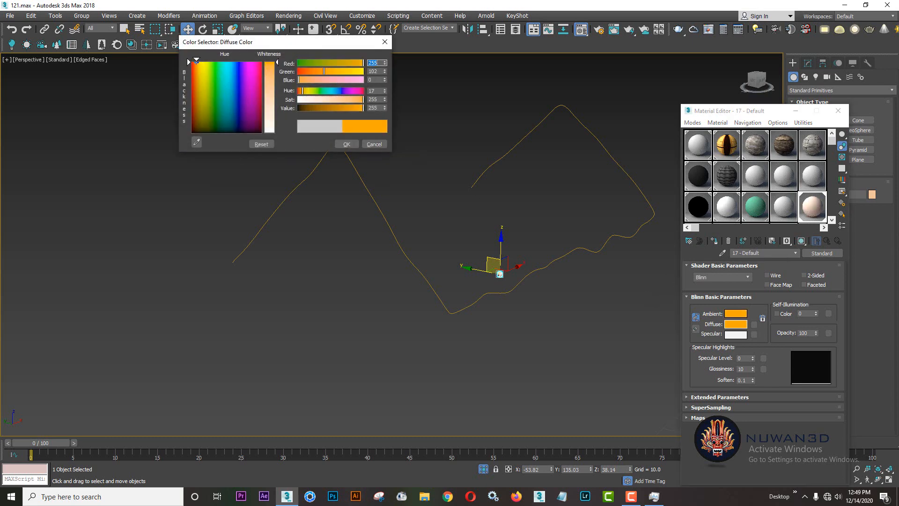
click(347, 143)
click(509, 326)
scroll(504, 279, up, 5)
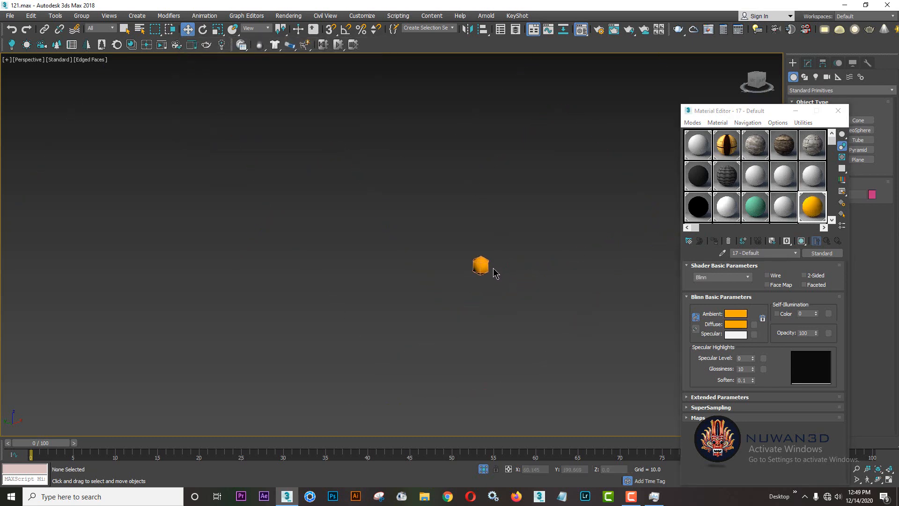
click(485, 265)
scroll(485, 280, down, 5)
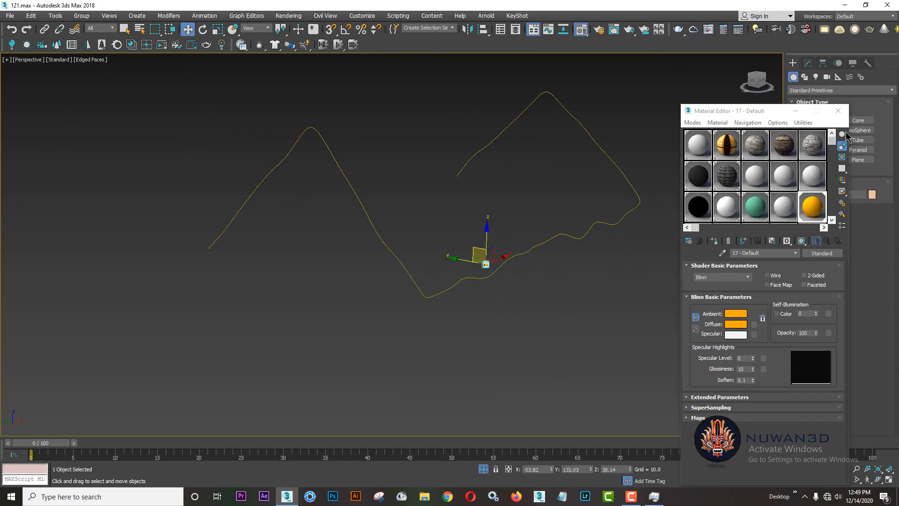
click(839, 111)
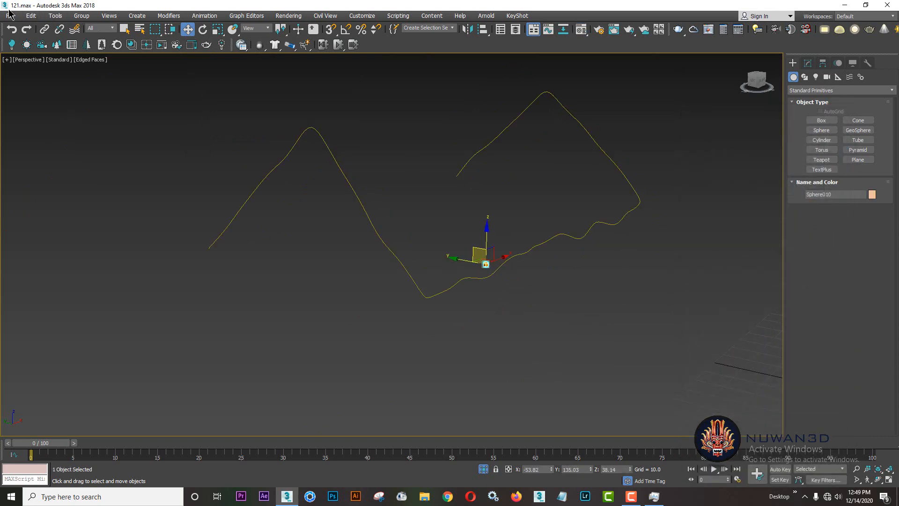
Use the Spacing Tool to distribute 68 evenly divided instances of the sphere along the roof border spline, leaving nothing selected
click(32, 17)
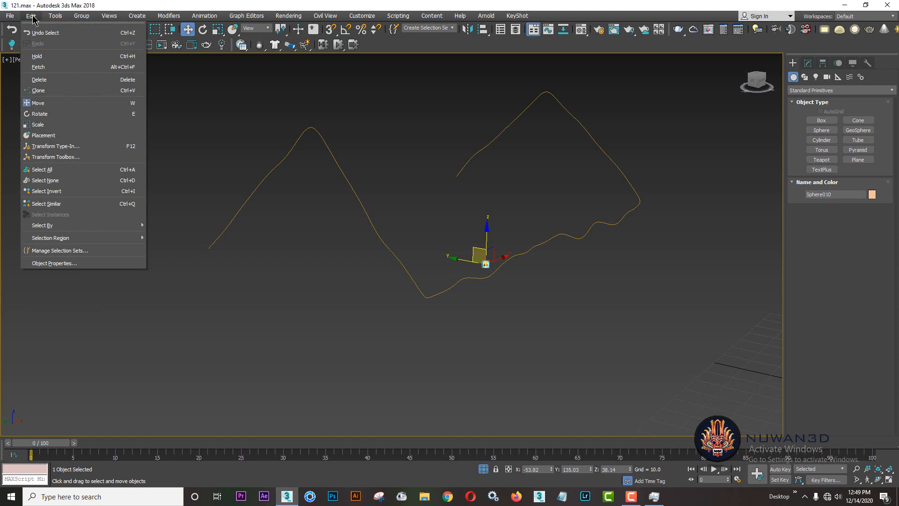
mouse_move(54, 18)
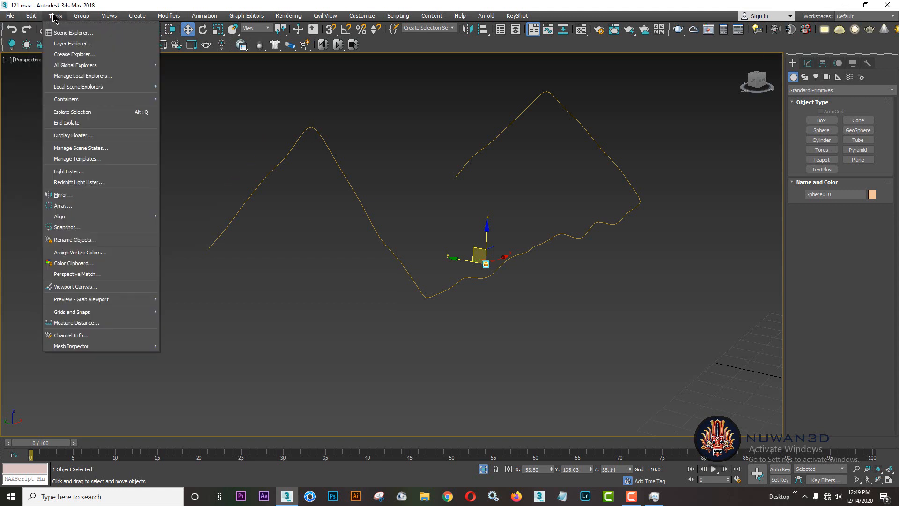
mouse_move(112, 217)
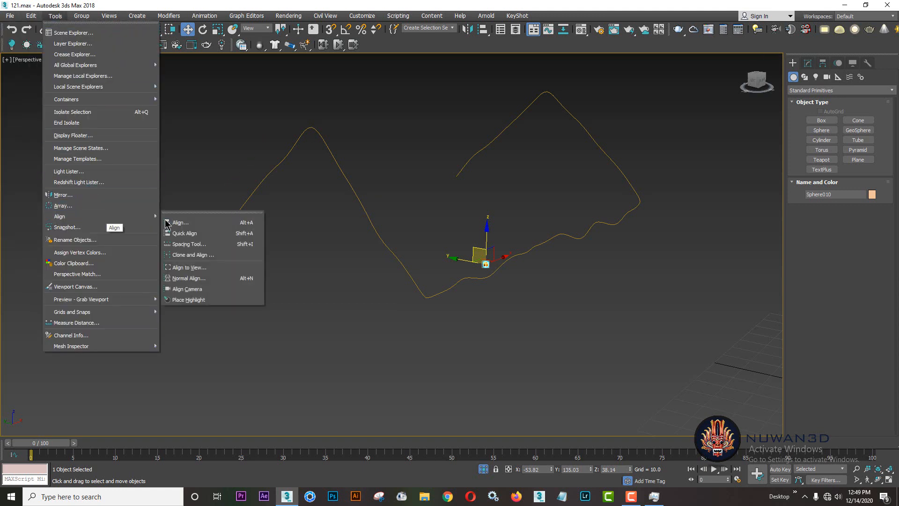
click(212, 246)
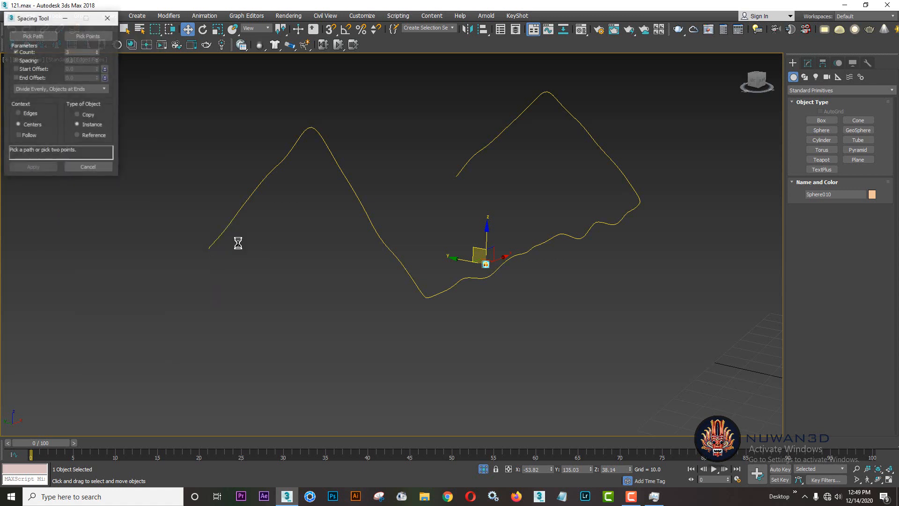
click(34, 37)
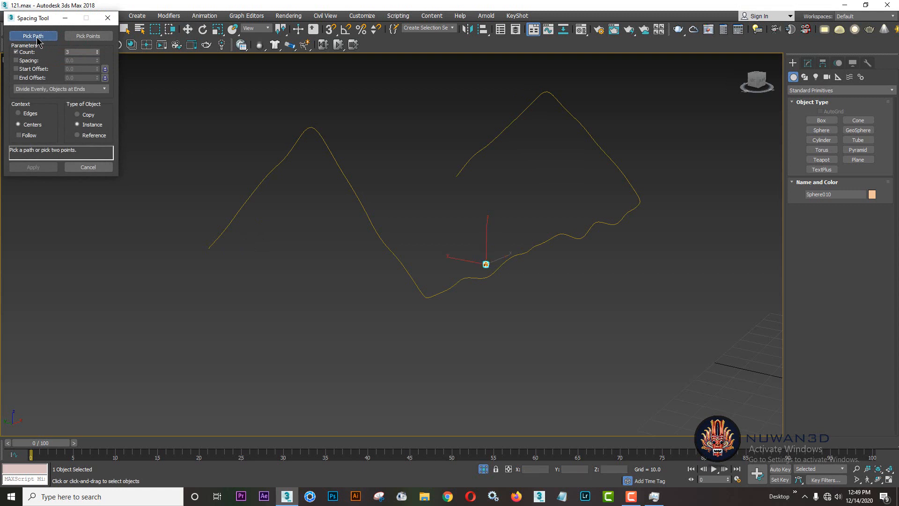
click(404, 264)
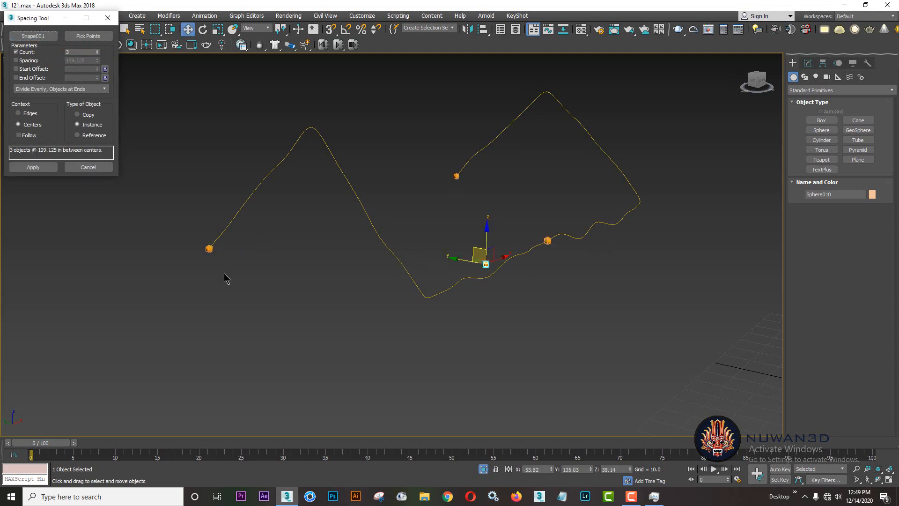
drag(100, 55, 105, 20)
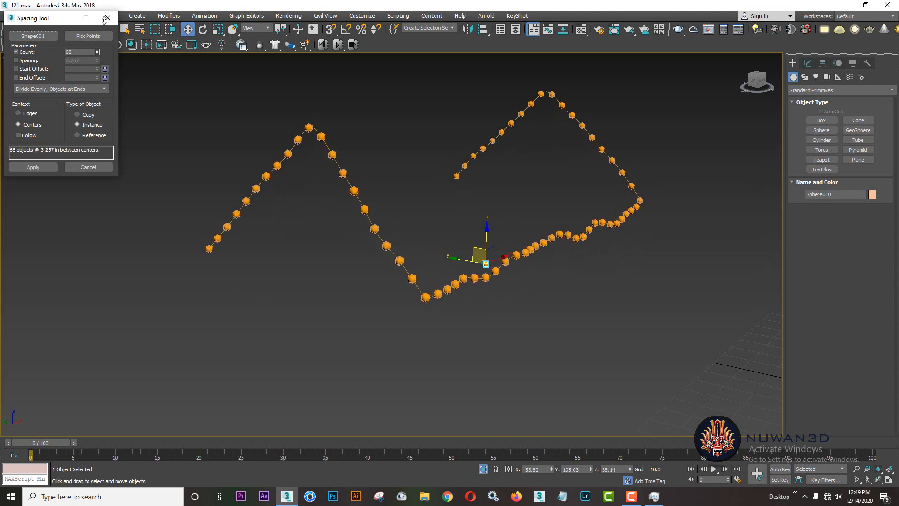
click(33, 167)
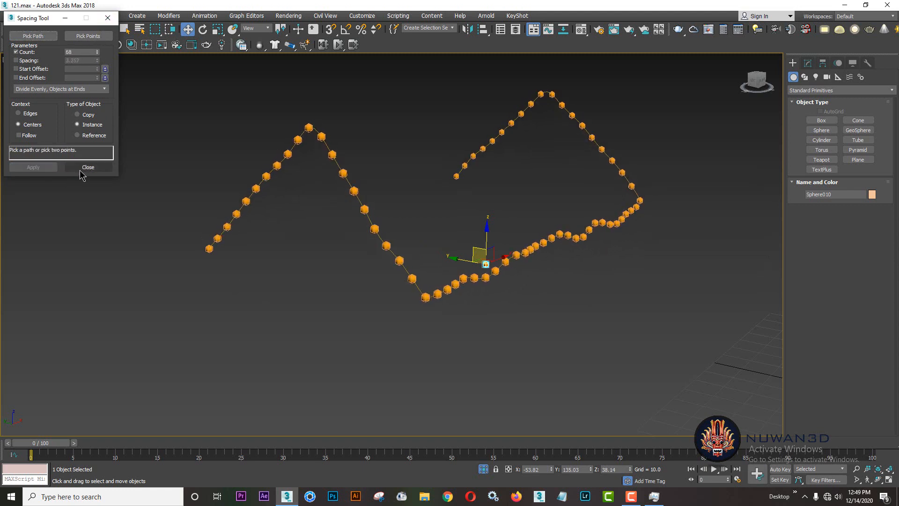
click(88, 167)
click(399, 345)
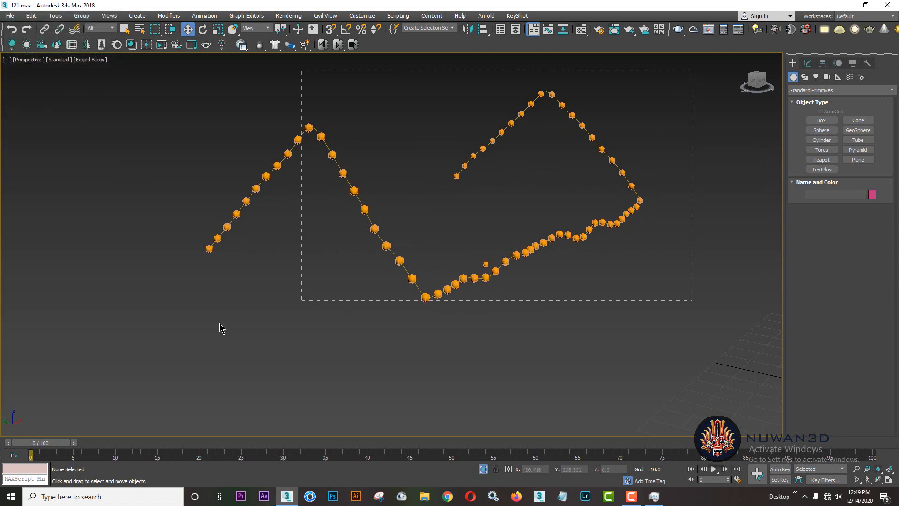
drag(221, 328, 150, 364)
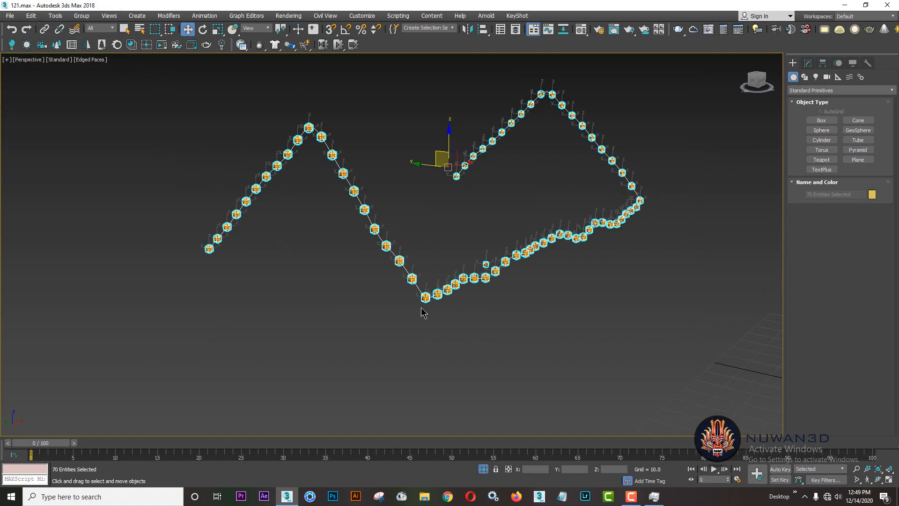
alt+click(406, 271)
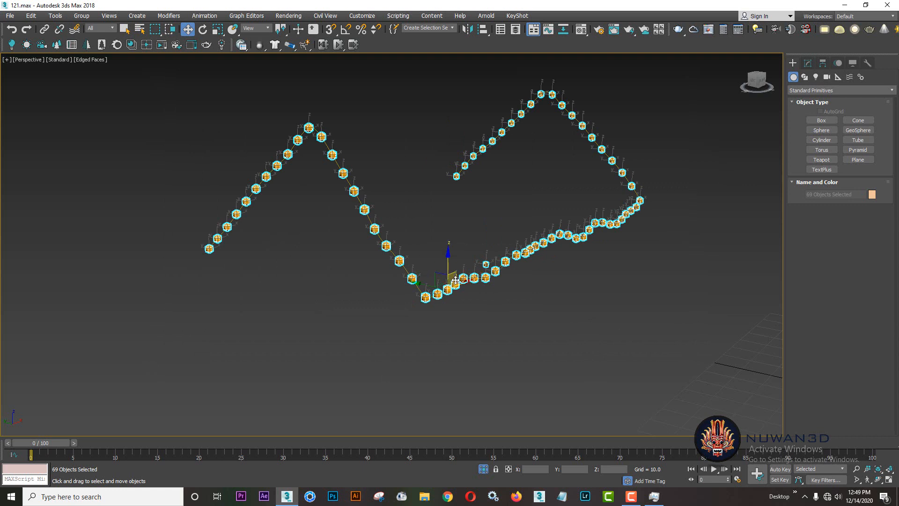
click(455, 327)
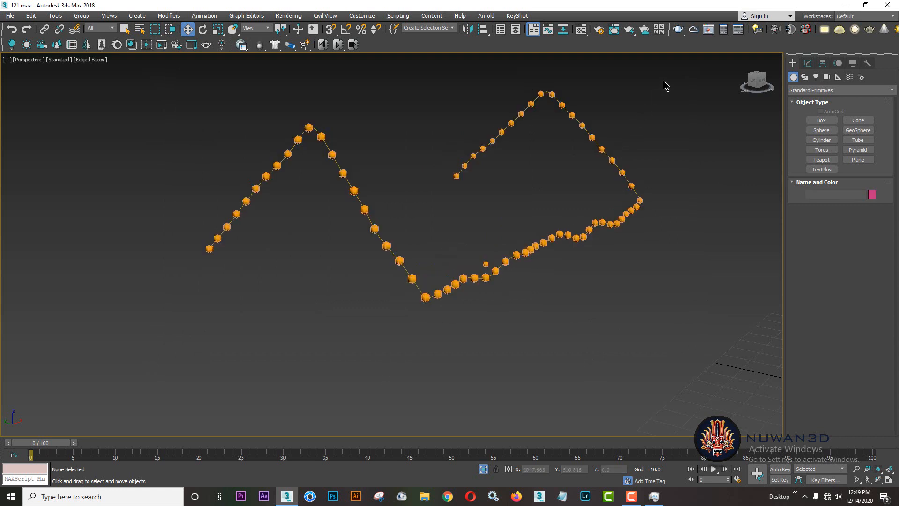
Select all the spheres without the spline, combine them into one group, and clear the selection
drag(264, 346, 126, 421)
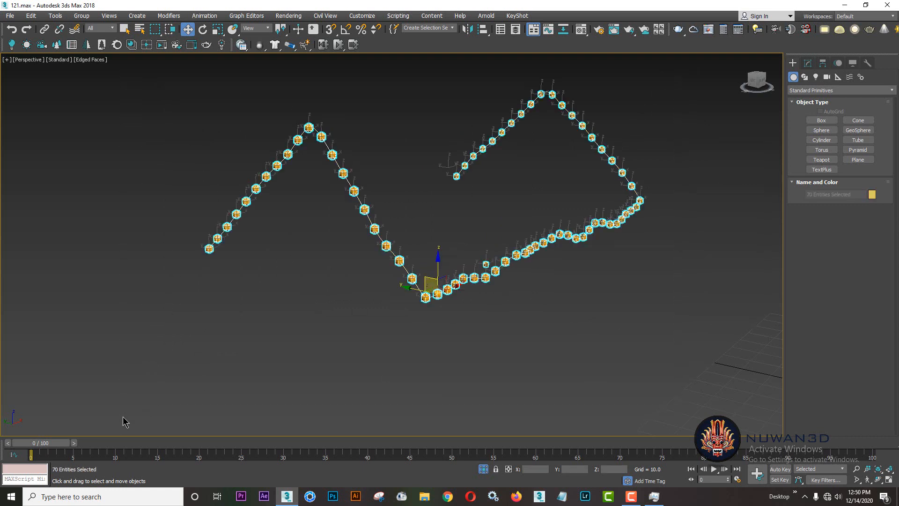
alt+click(404, 269)
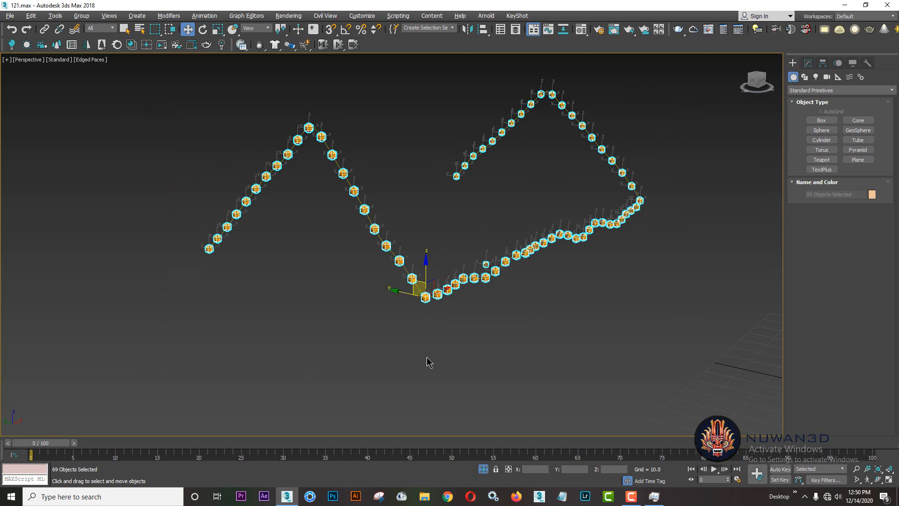
drag(424, 277, 432, 223)
key(ctrl+z)
click(82, 15)
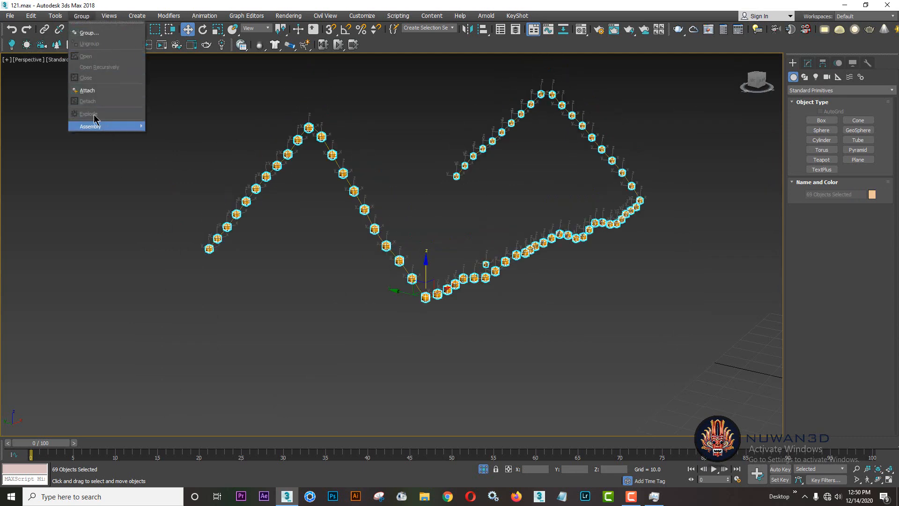
click(89, 33)
click(455, 264)
click(553, 375)
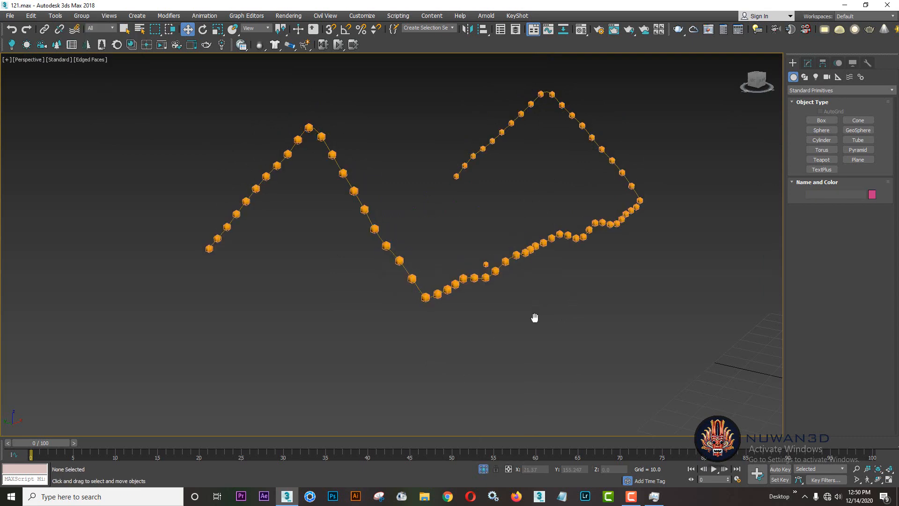
End the isolation to bring back the whole scene and turn off the edged-faces display
middle_drag(534, 315, 526, 333)
click(484, 469)
middle_drag(267, 297, 584, 347)
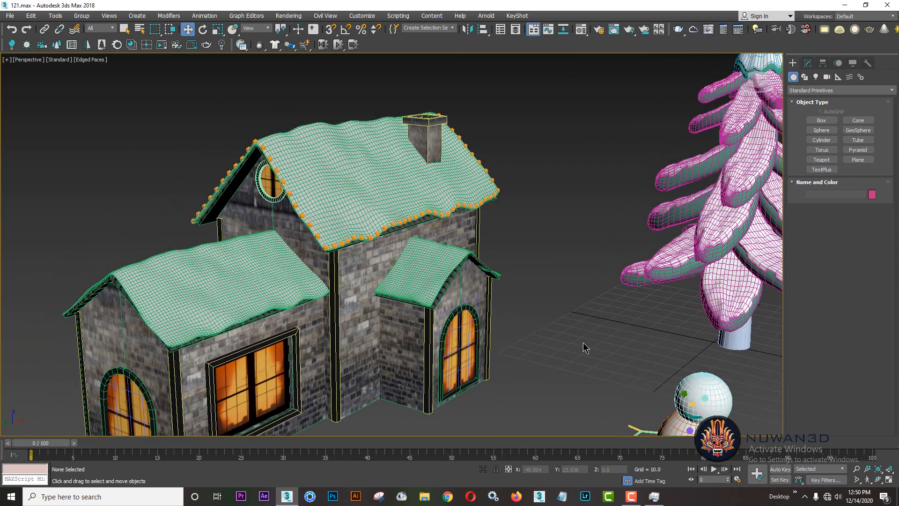
key(F4)
Examine how the grouped light bulbs follow the main roof's snow border from close up and from farther away
middle_drag(495, 215, 270, 197)
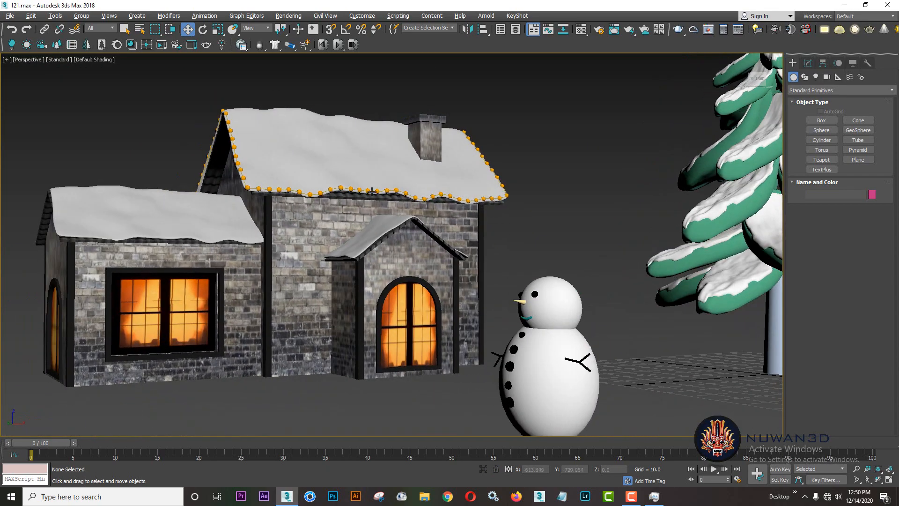
scroll(270, 197, up, 5)
click(270, 196)
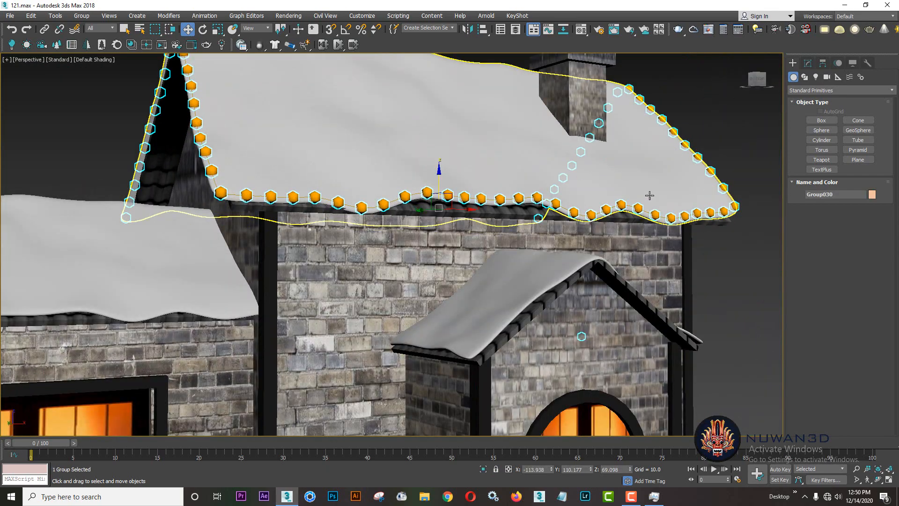
click(747, 201)
click(738, 208)
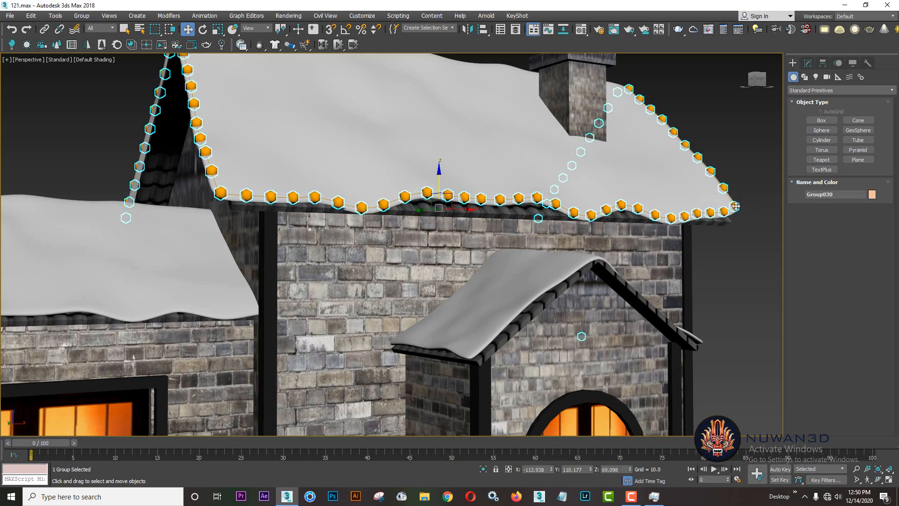
alt+middle_drag(738, 209, 723, 257)
scroll(731, 253, down, 10)
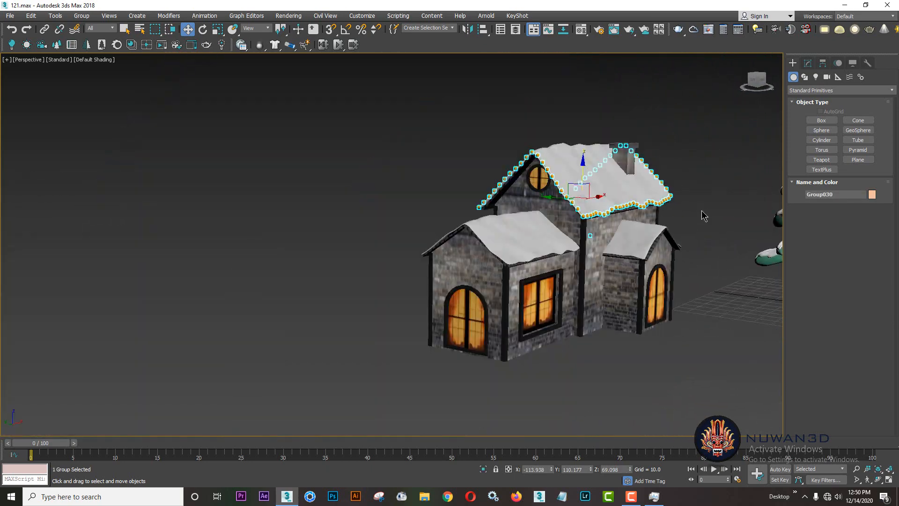
click(702, 214)
scroll(608, 249, up, 3)
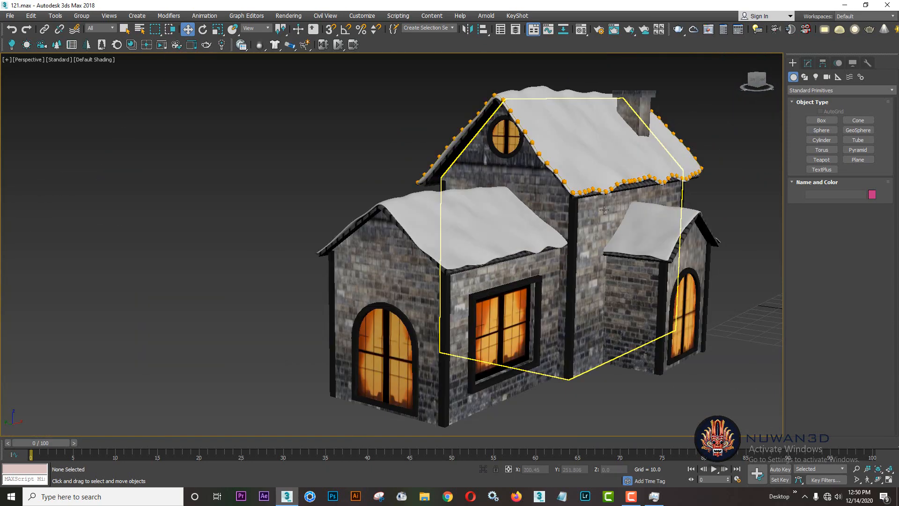
Copy the main roof's light bulb group down onto the lower side roof
click(595, 188)
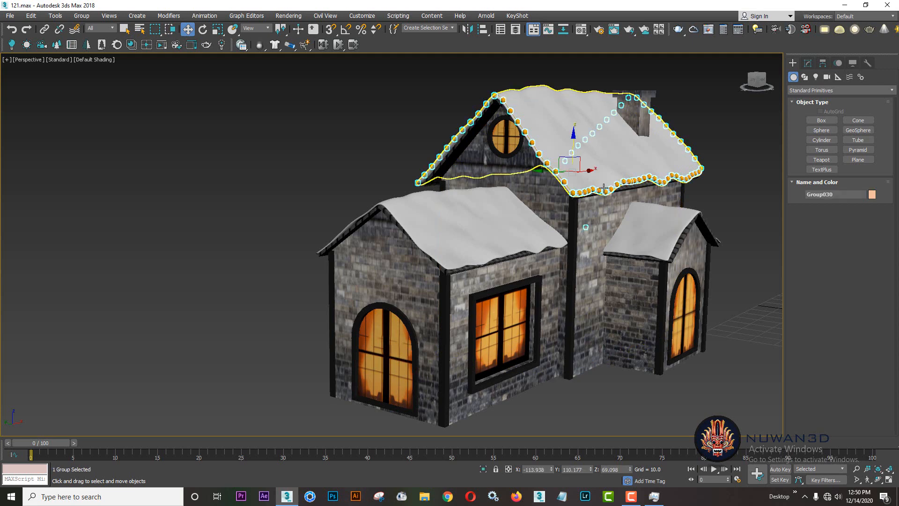
alt+middle_drag(602, 186, 393, 267)
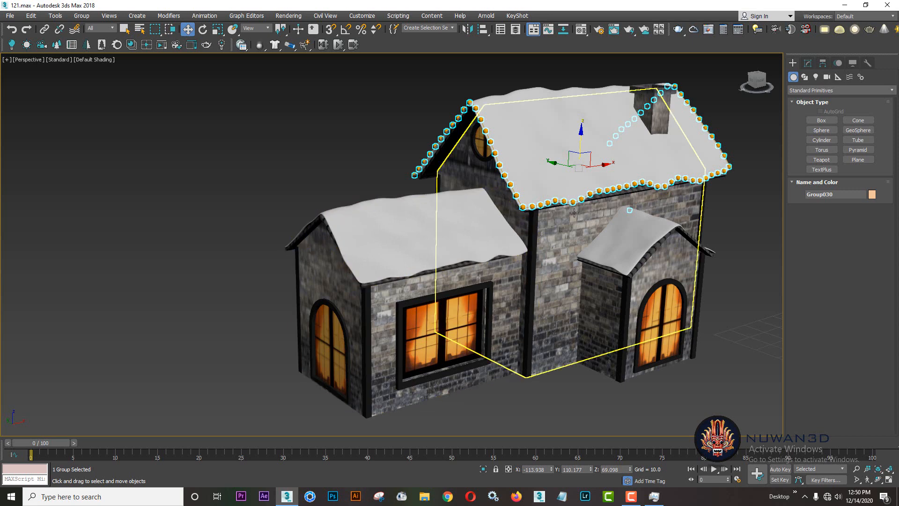
alt+middle_drag(567, 214, 595, 161)
mouse_move(597, 152)
shift+mouse_down()
mouse_move(518, 150)
mouse_move(401, 195)
mouse_move(429, 211)
mouse_move(418, 226)
mouse_move(431, 228)
mouse_move(420, 218)
shift+mouse_up()
click(462, 287)
Scale the copied bulb group uniformly to about 74% and center it across the lower side roof's gable
key(r)
key(w)
alt+middle_drag(562, 225, 477, 222)
scroll(394, 234, up, 3)
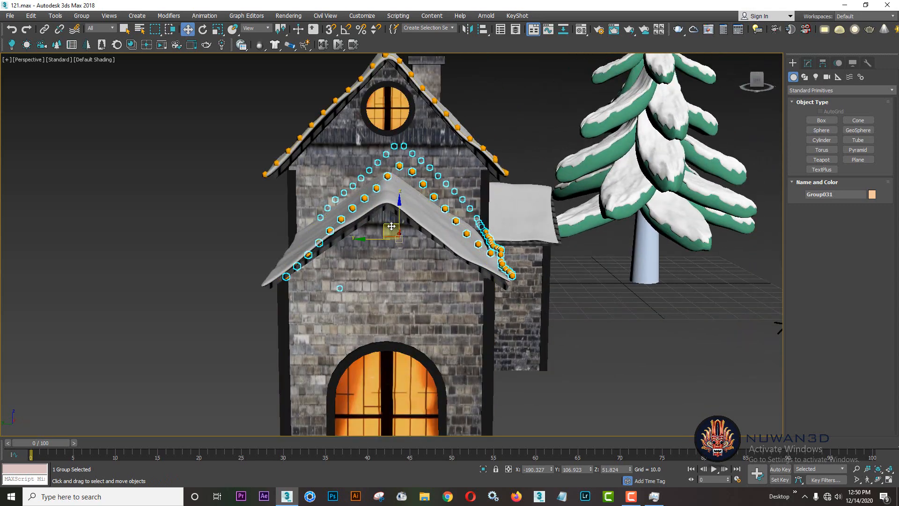
drag(375, 240, 366, 240)
Squash the copied bulb group vertically to match the lower roof's slope and move it onto the gable's snow edge
key(r)
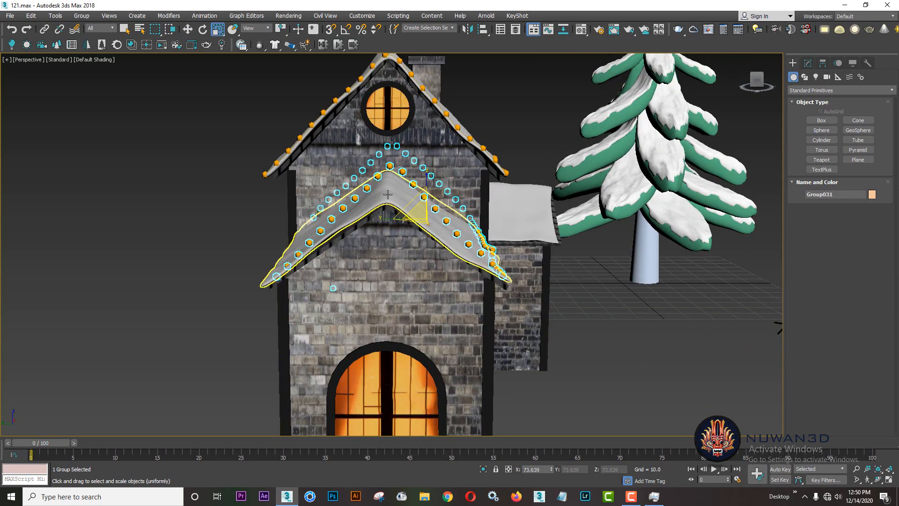
drag(435, 184, 436, 195)
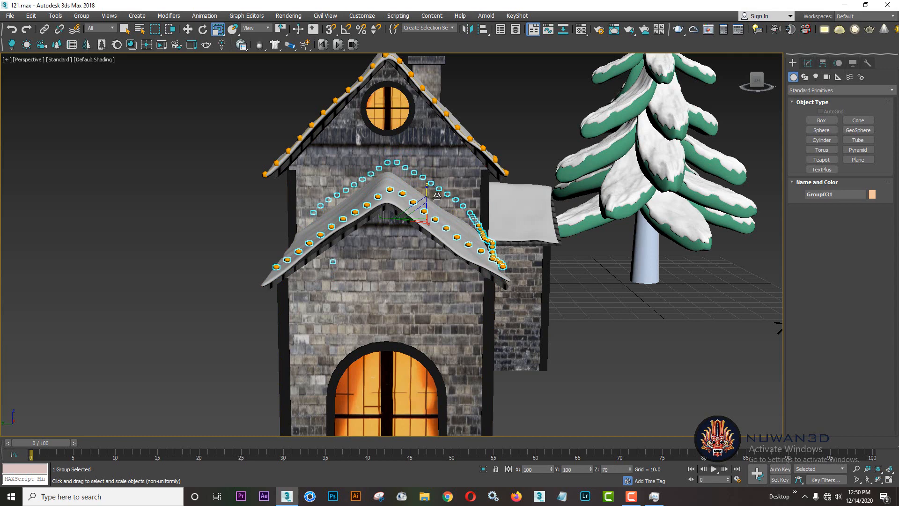
key(w)
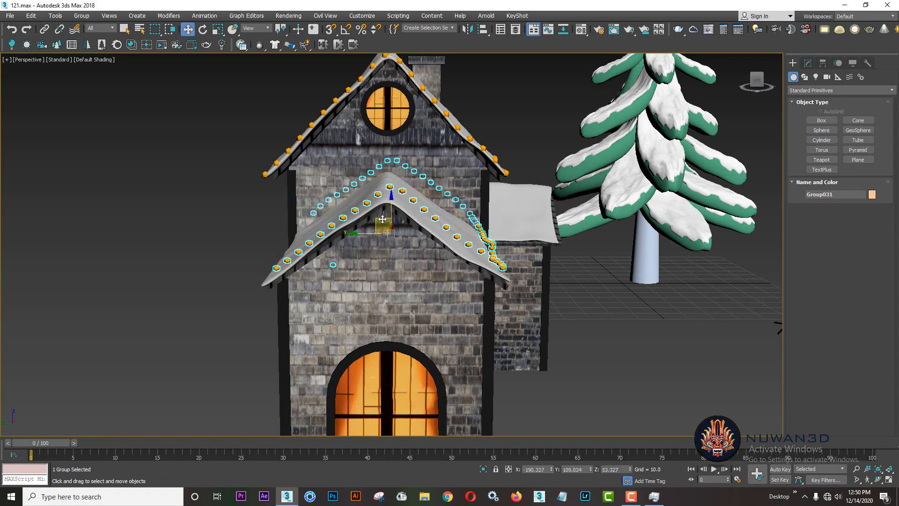
drag(383, 218, 380, 226)
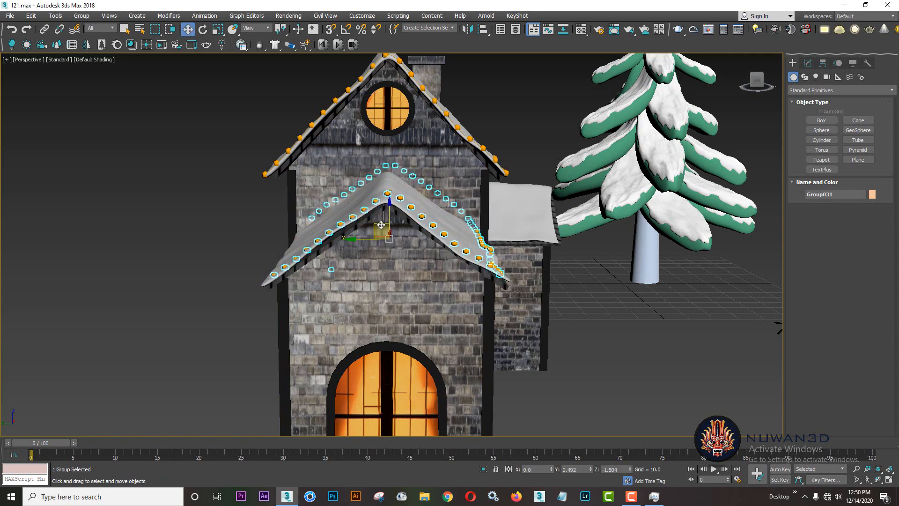
Shorten the copied bulb group along X to fit the lower roof's length, adjust its position, and clear the selection
alt+middle_drag(381, 227, 450, 244)
scroll(460, 254, up, 5)
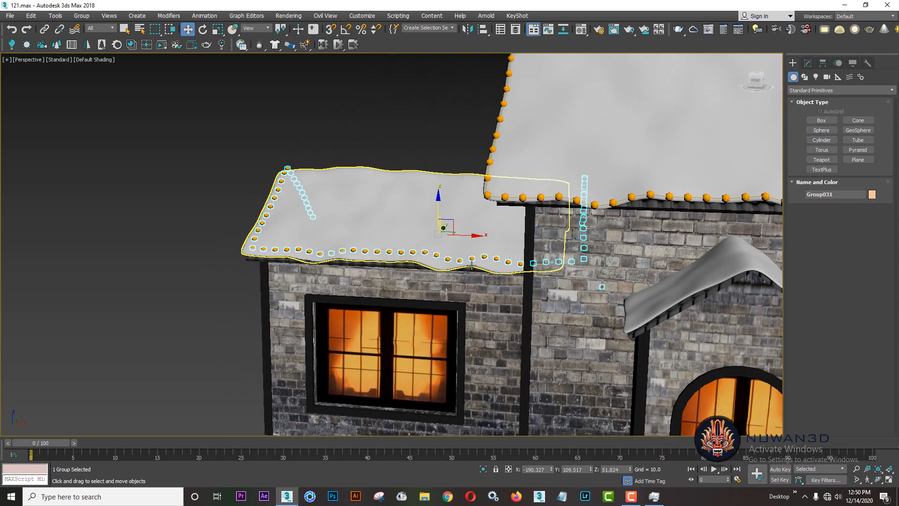
key(r)
drag(462, 227, 443, 236)
key(w)
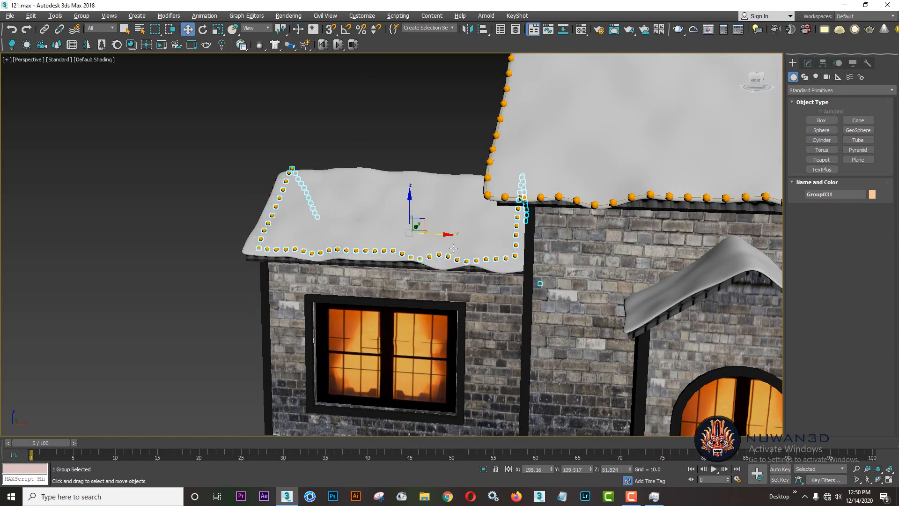
scroll(500, 239, down, 4)
mouse_move(453, 248)
alt+middle_down()
mouse_move(500, 240)
mouse_move(449, 237)
alt+middle_up()
drag(399, 235, 396, 236)
click(143, 198)
Review the decorated house together with the tree and the snowman from several angles
scroll(143, 198, down, 5)
alt+middle_drag(515, 262, 590, 262)
scroll(591, 262, up, 4)
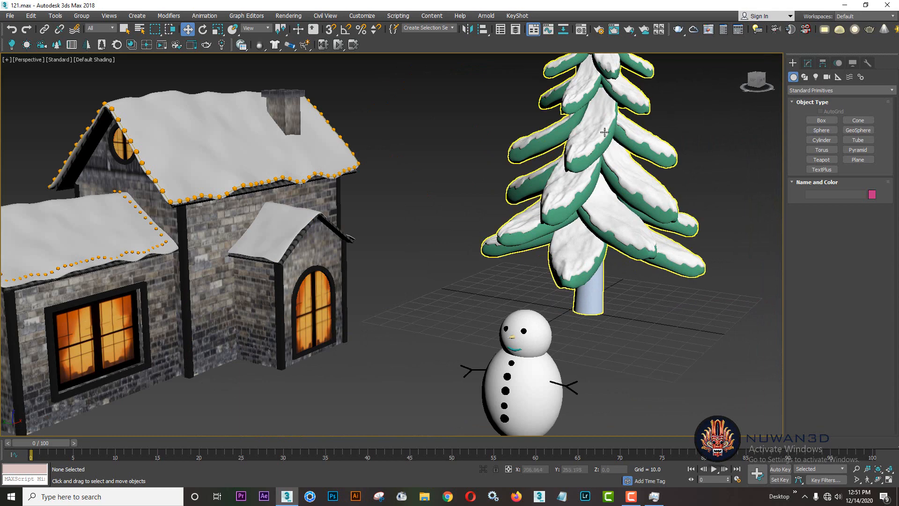
alt+middle_drag(404, 315, 562, 326)
scroll(562, 326, down, 3)
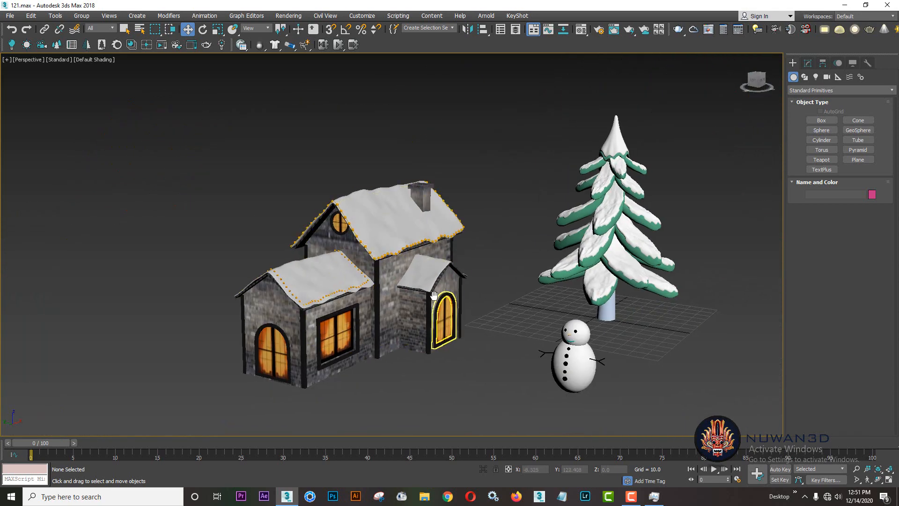
middle_drag(505, 325, 407, 313)
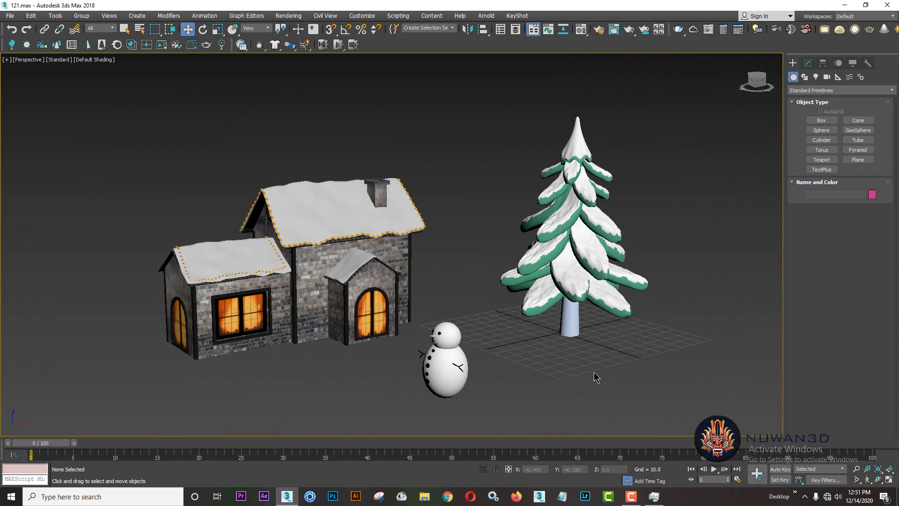
middle_drag(632, 272, 561, 221)
middle_drag(619, 253, 605, 281)
scroll(585, 213, down, 3)
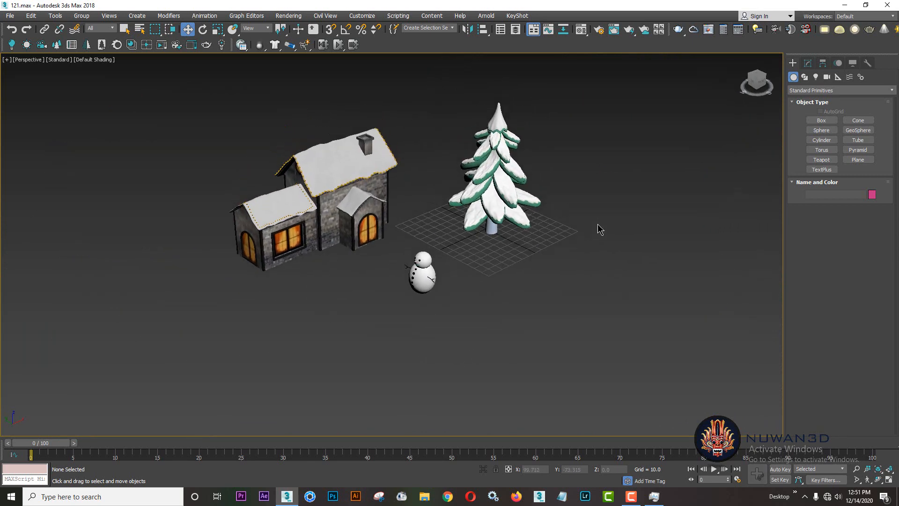
Move the snowman in the front view to the far side of the tree and raise it to ground level
right_click(596, 222)
click(618, 186)
drag(460, 245, 382, 340)
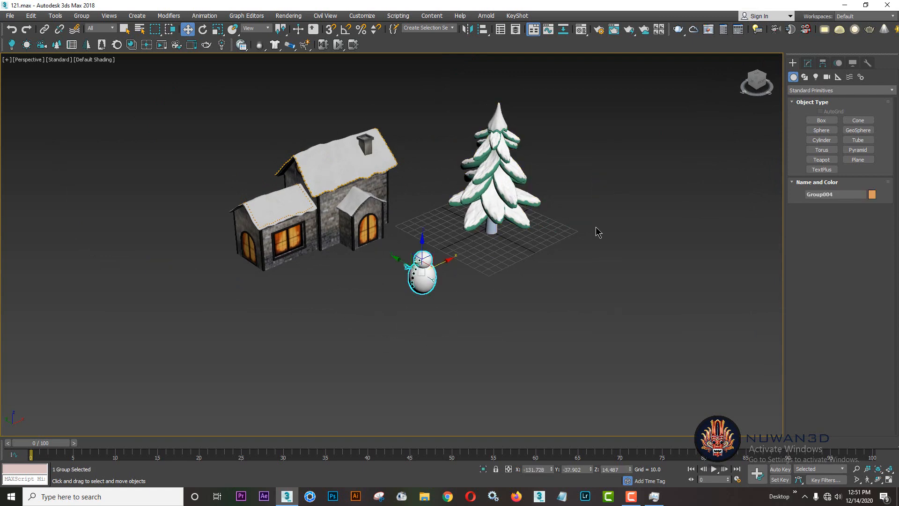
key(alt+w)
key(alt+w)
scroll(370, 266, up, 2)
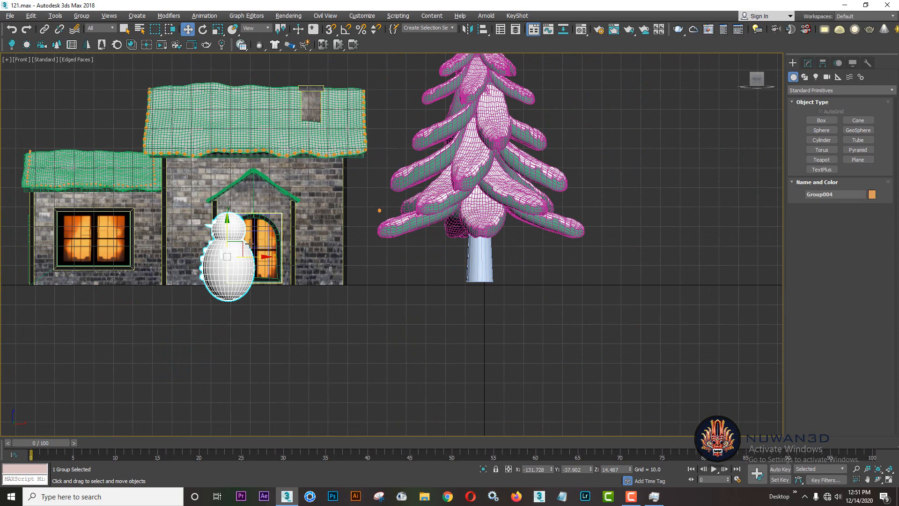
drag(248, 243, 693, 227)
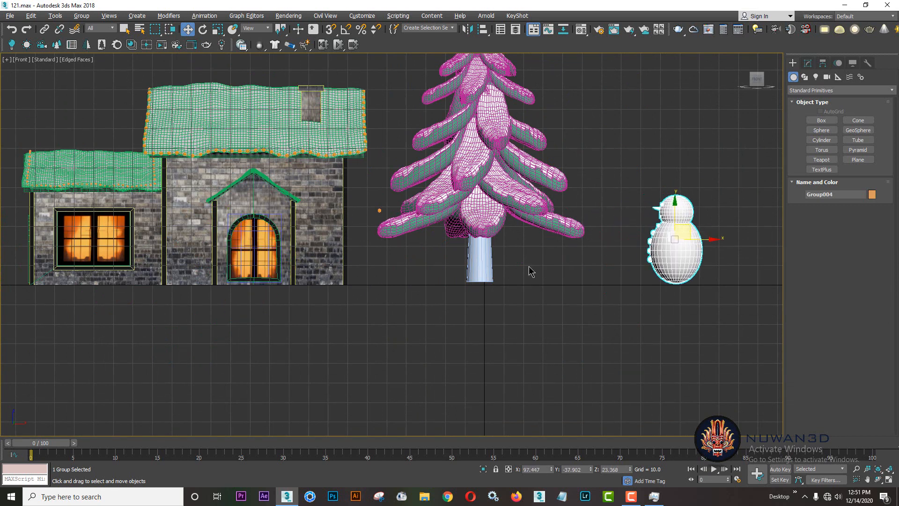
Shift the snowy tree slightly along X, away from the house
middle_drag(528, 269, 522, 297)
click(497, 223)
drag(495, 161, 519, 164)
Ungroup the main roof's light bulbs and delete the stray bulb between the house and the tree
middle_drag(408, 190, 517, 201)
scroll(517, 201, down, 2)
click(492, 237)
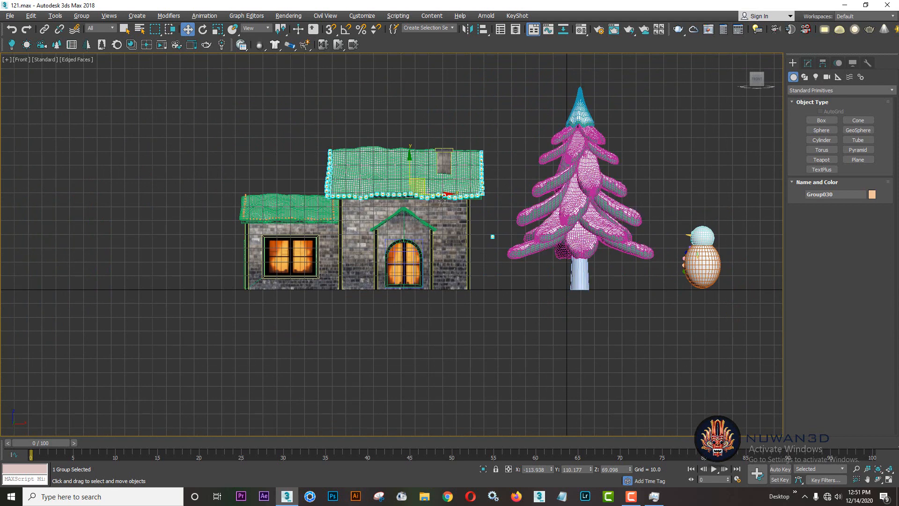
click(82, 16)
click(97, 43)
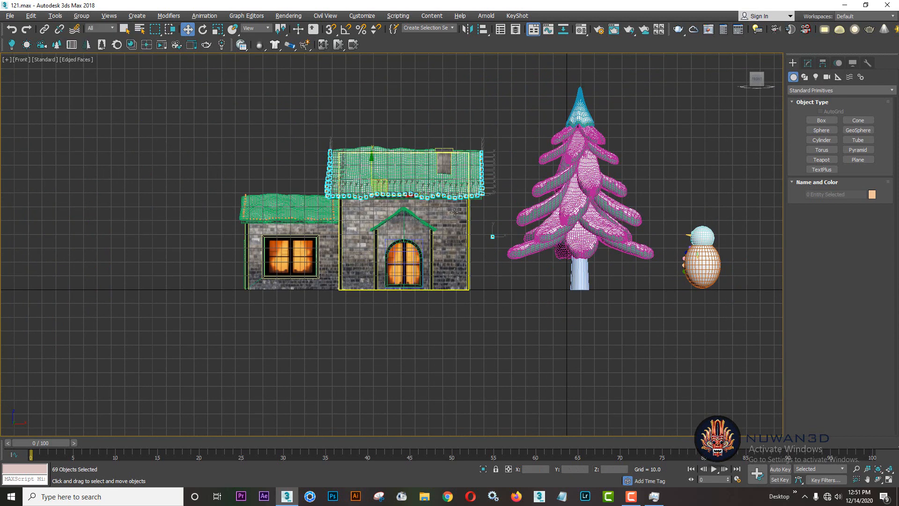
click(484, 234)
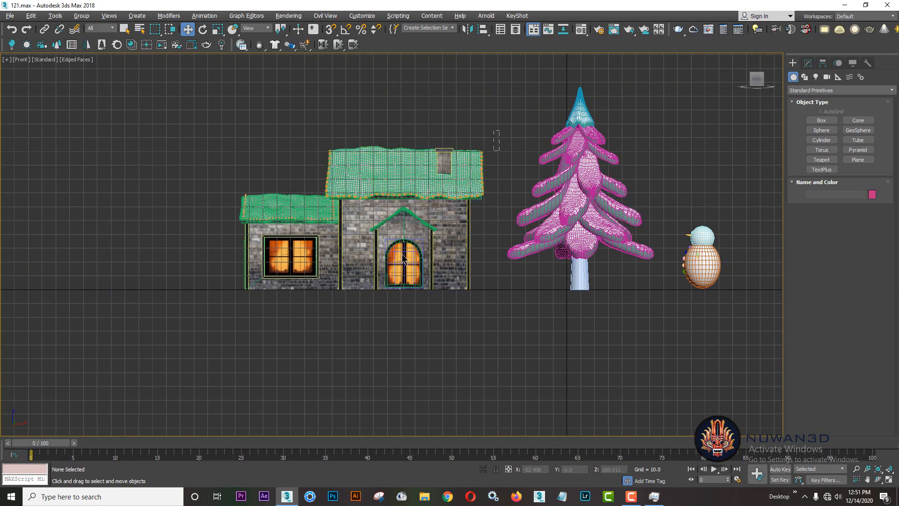
Group the whole house together with its roof bulbs and return to the perspective view
drag(178, 363, 179, 362)
click(81, 16)
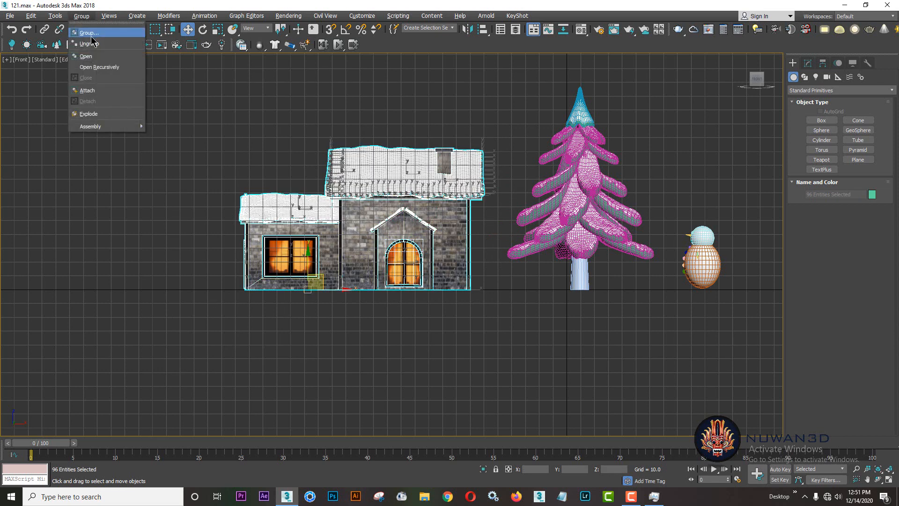
click(91, 31)
click(456, 264)
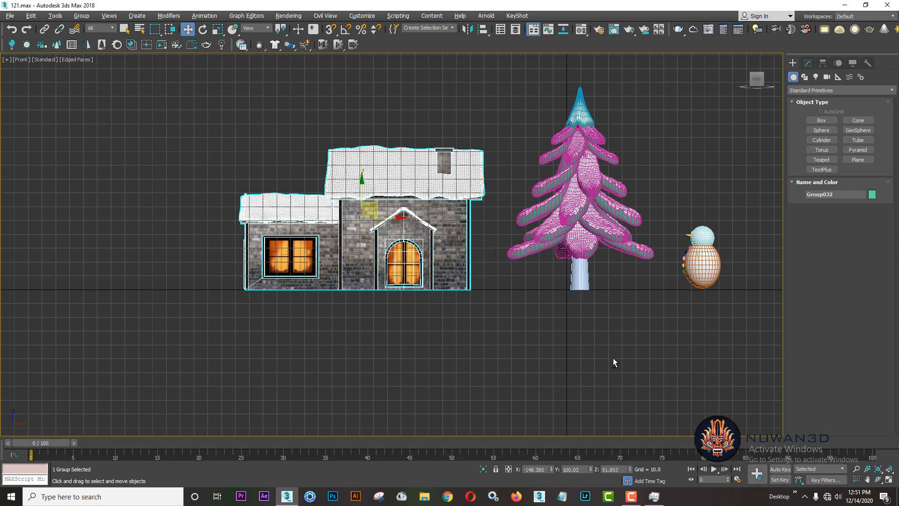
key(alt+w)
right_click(646, 372)
key(alt+w)
click(632, 496)
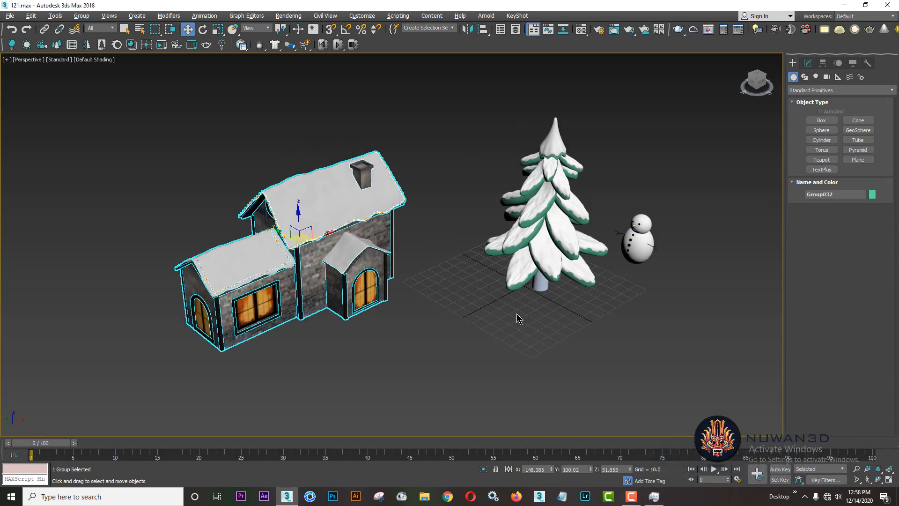
Create a thin cylinder pole about 103 units tall on the ground in front of the tree and reduce its radius
middle_drag(519, 319, 527, 310)
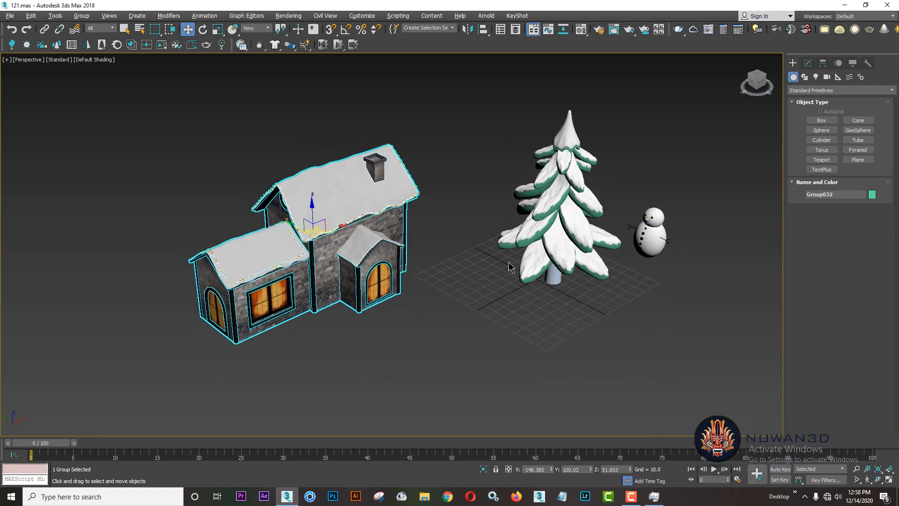
scroll(503, 281, up, 3)
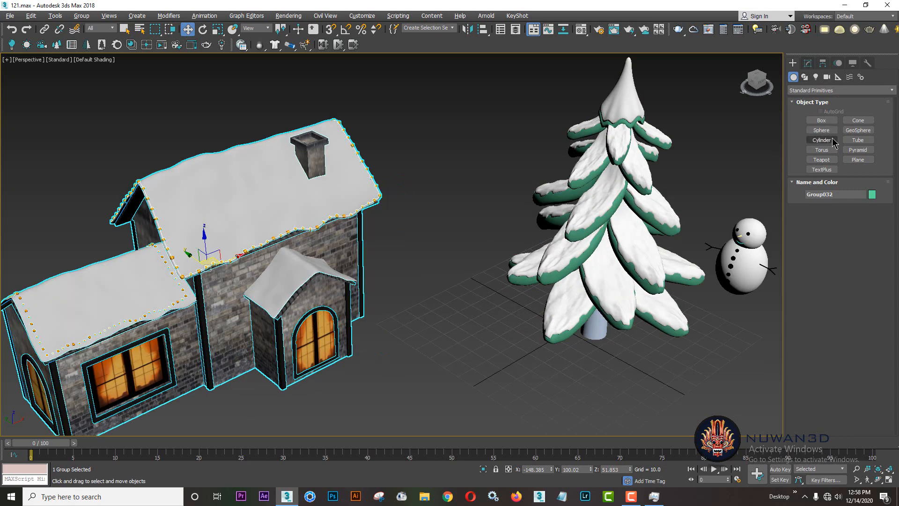
click(825, 141)
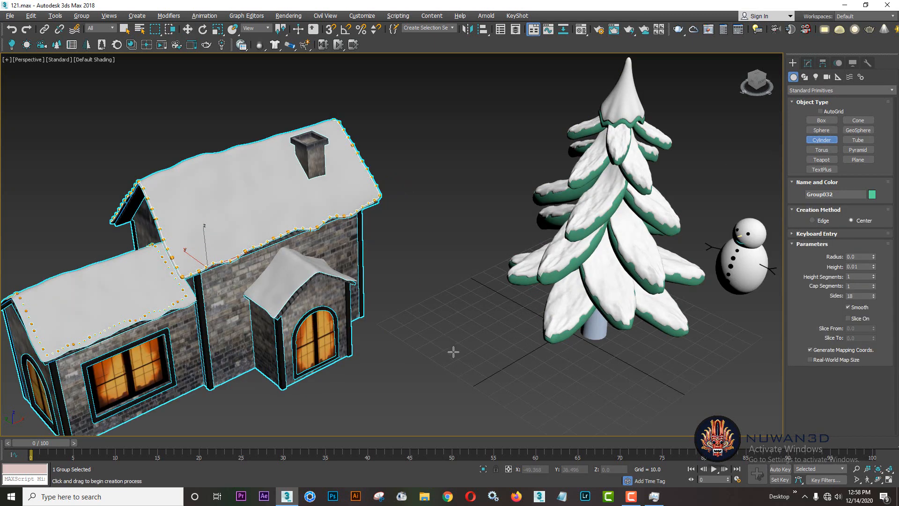
middle_drag(637, 412, 433, 260)
drag(523, 402, 526, 406)
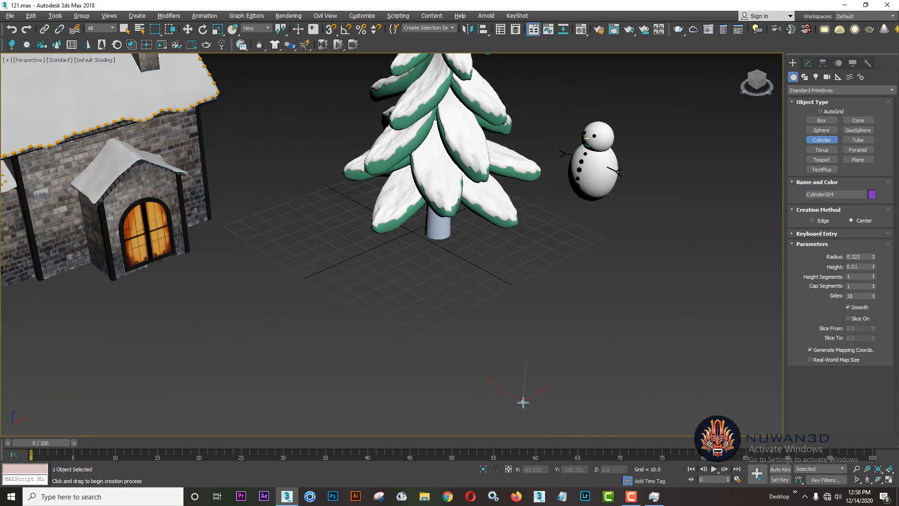
right_click(526, 391)
drag(512, 395, 514, 398)
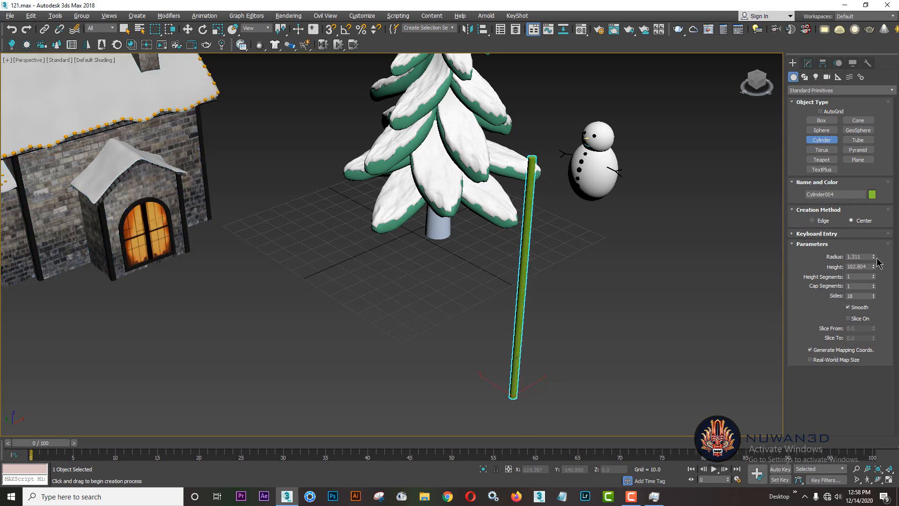
drag(874, 257, 882, 284)
key(w)
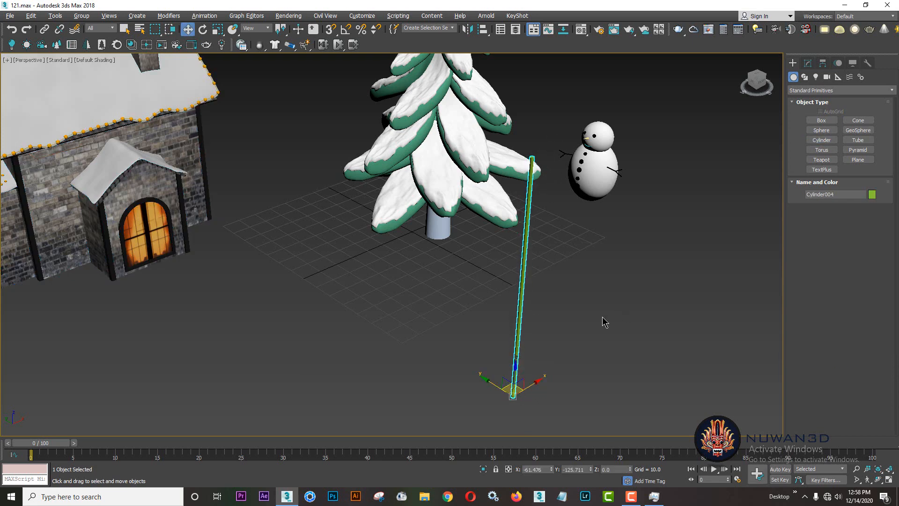
Convert the pole to an editable poly and connect its lengthwise edges with two segments
middle_drag(602, 317, 515, 314)
right_click(494, 258)
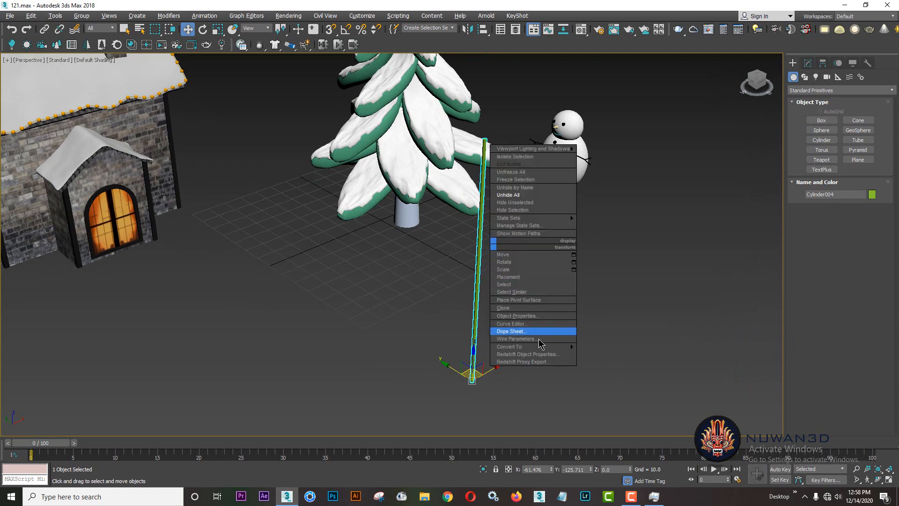
mouse_move(567, 354)
click(600, 358)
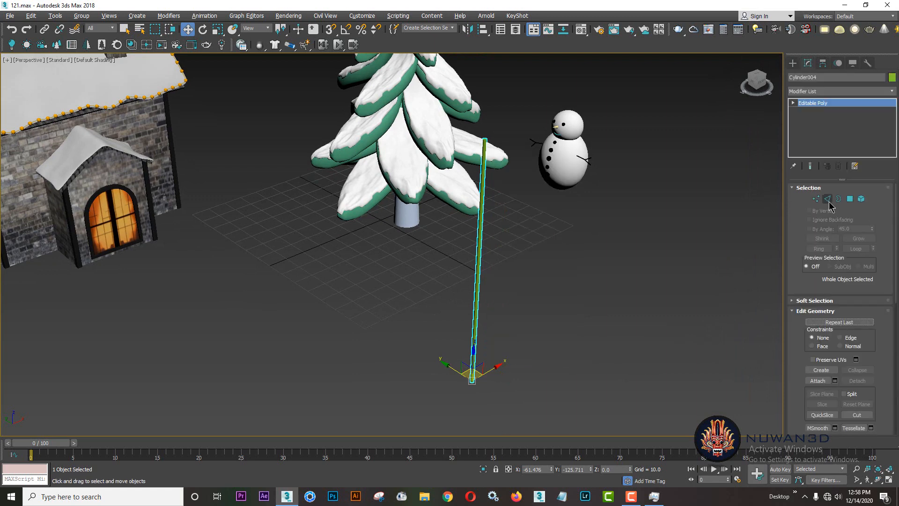
click(827, 199)
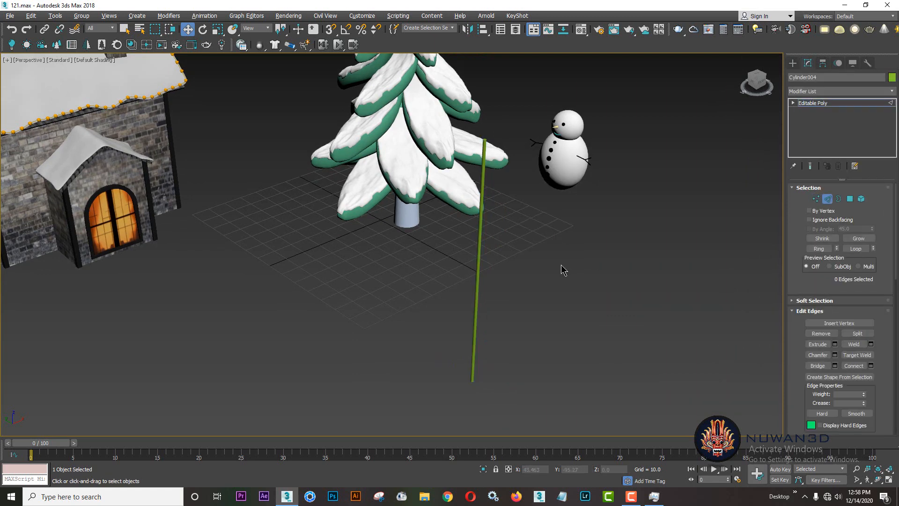
drag(568, 239, 449, 264)
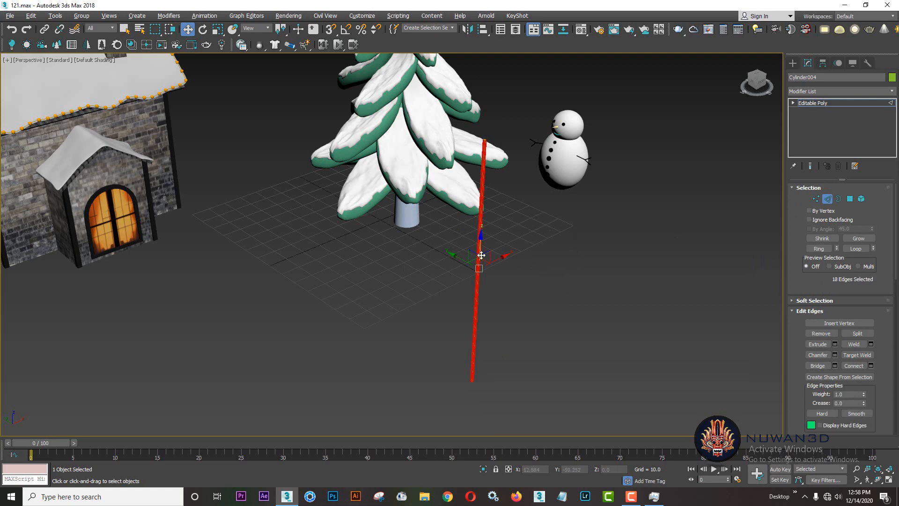
click(870, 366)
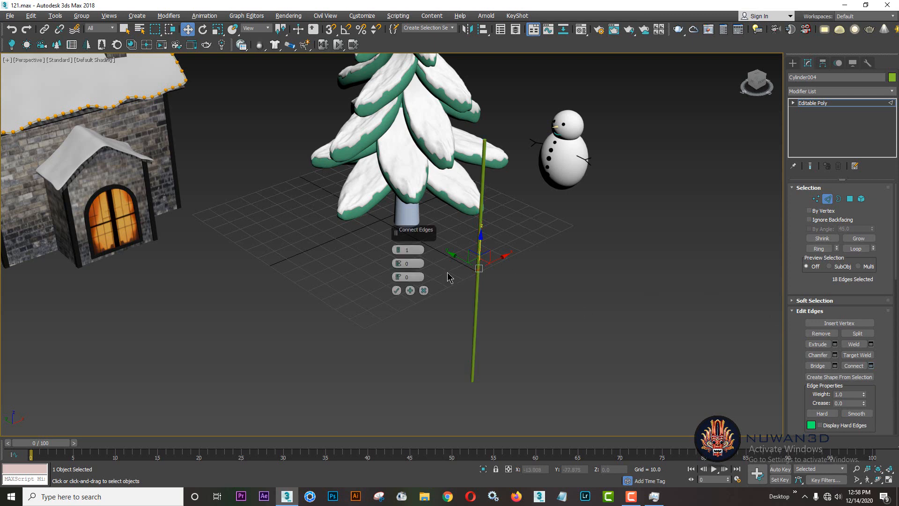
click(396, 290)
Bend the pole slightly by shifting its upper middle ring of vertices along Y, and leave vertex editing
key(1)
drag(504, 227, 428, 258)
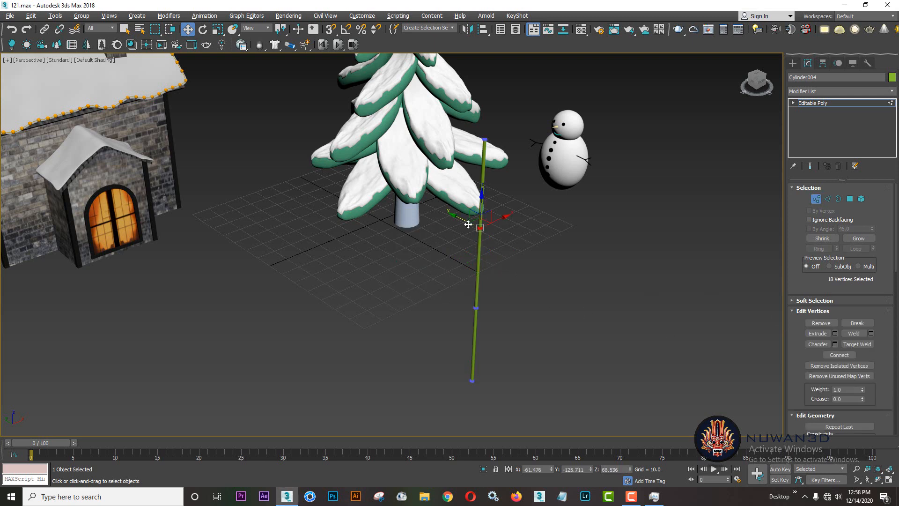
drag(468, 224, 456, 225)
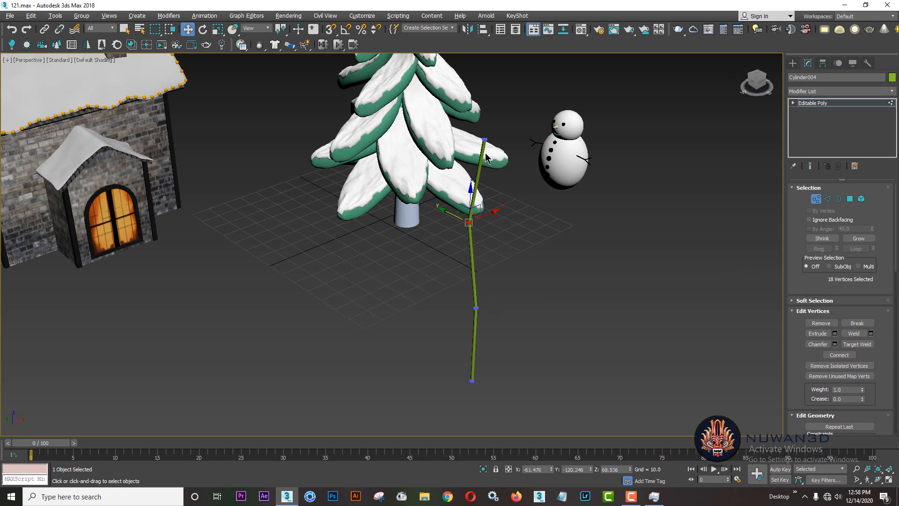
alt+middle_drag(501, 289, 511, 288)
drag(507, 292, 469, 305)
click(793, 63)
click(640, 254)
Make one copy of the bent pole along X, placed beyond the snowman
alt+middle_drag(641, 254, 423, 352)
scroll(422, 353, down, 3)
drag(423, 353, 334, 373)
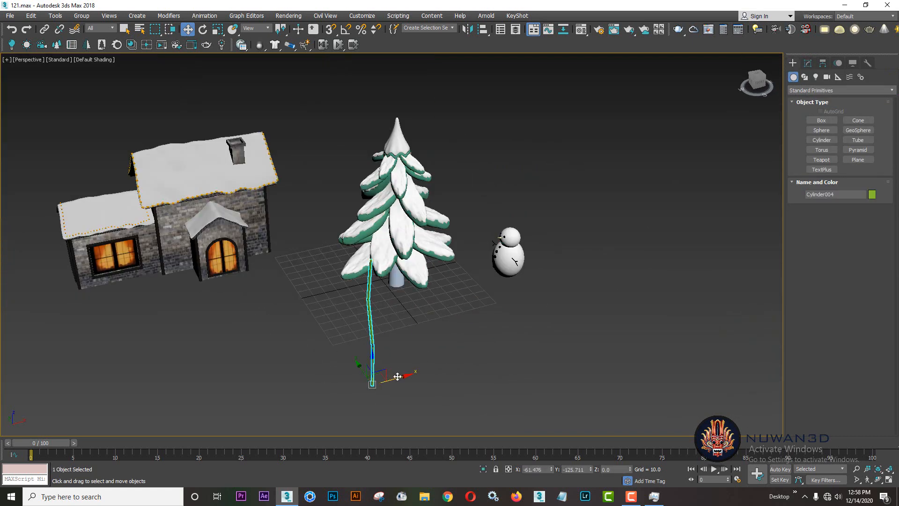
shift+drag(397, 376, 617, 342)
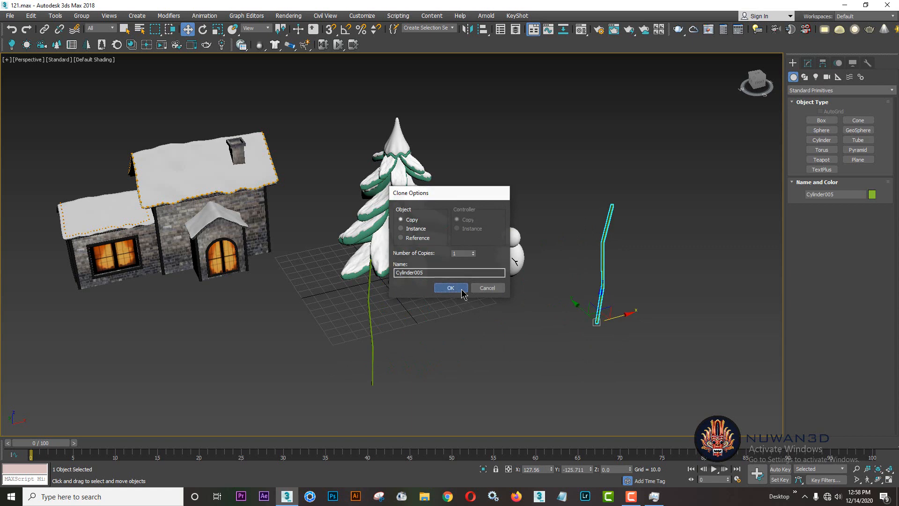
click(455, 287)
Isolate the two poles and show them in the front view
ctrl+click(371, 327)
key(alt+q)
click(536, 273)
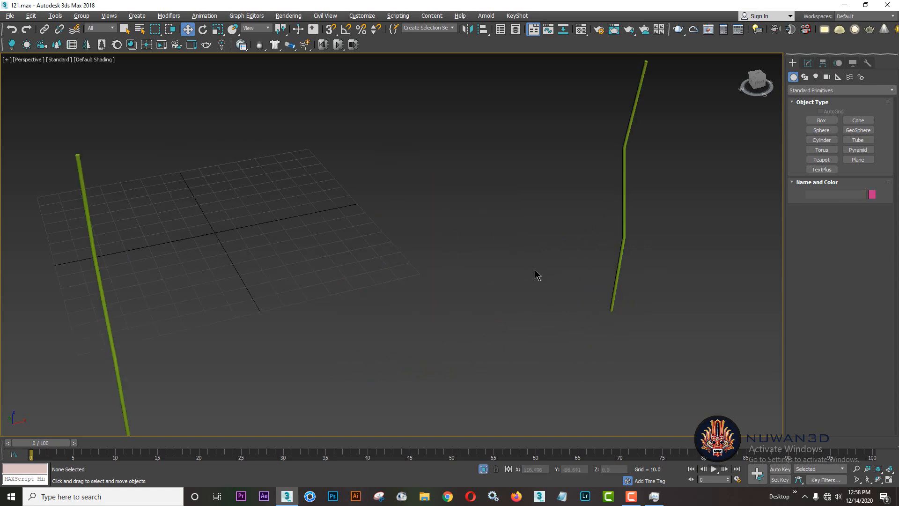
scroll(536, 273, down, 5)
key(alt+w)
click(585, 174)
key(alt+w)
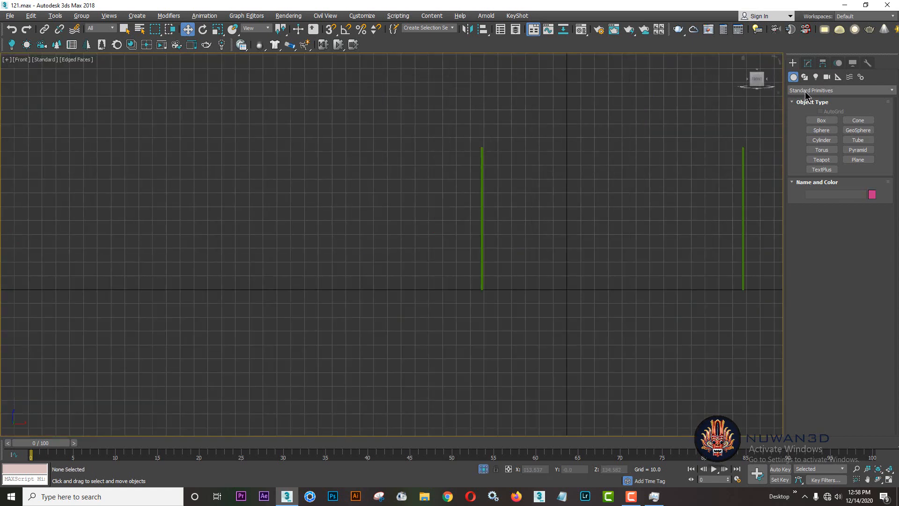
Draw a sagging four-point line from the top of one pole to the top of the other
click(804, 77)
click(822, 128)
middle_drag(494, 171, 288, 166)
scroll(290, 164, up, 1)
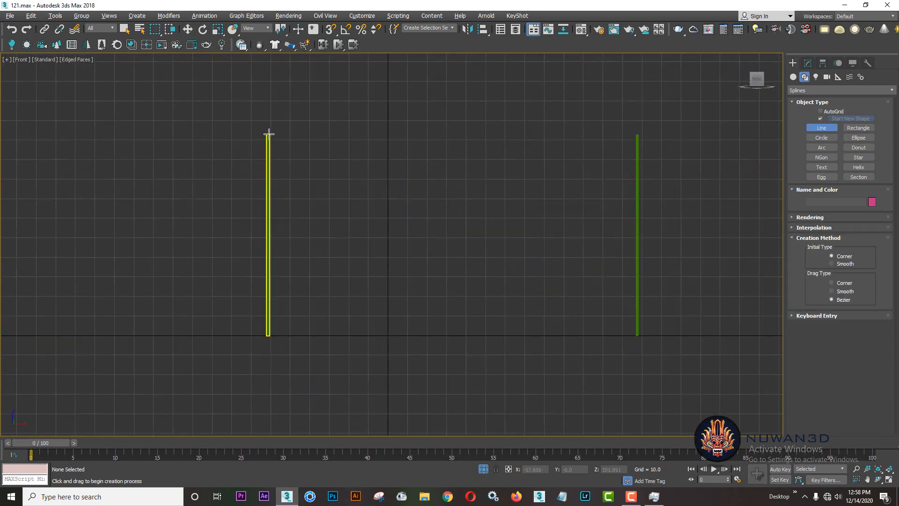
scroll(268, 134, up, 1)
click(267, 135)
scroll(376, 178, down, 1)
middle_drag(376, 178, 277, 155)
scroll(277, 155, down, 2)
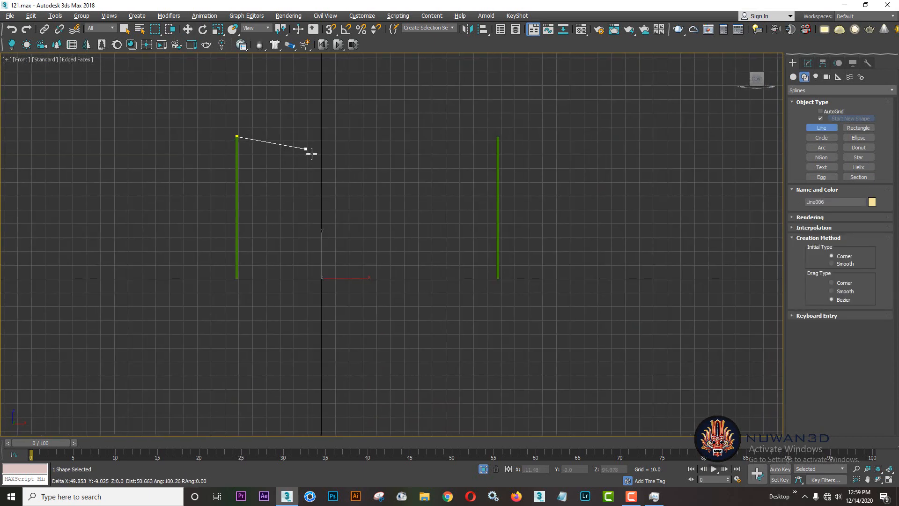
click(328, 154)
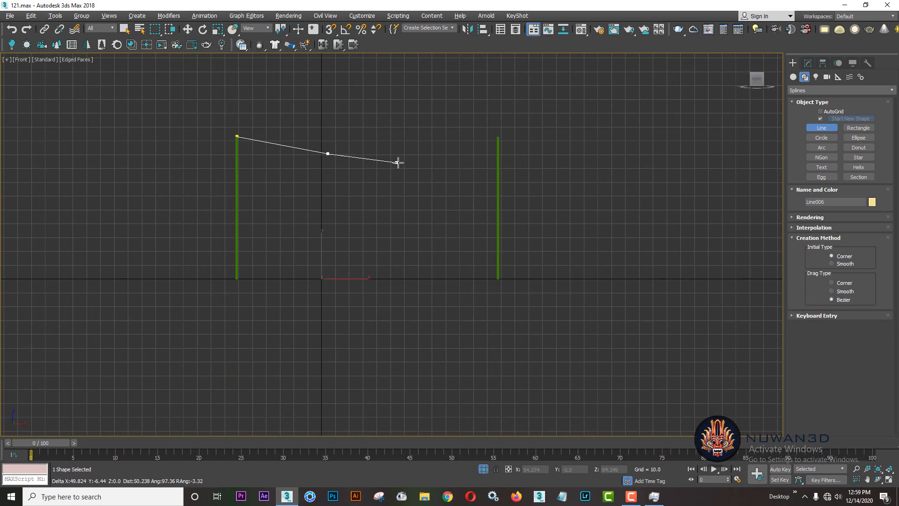
click(409, 155)
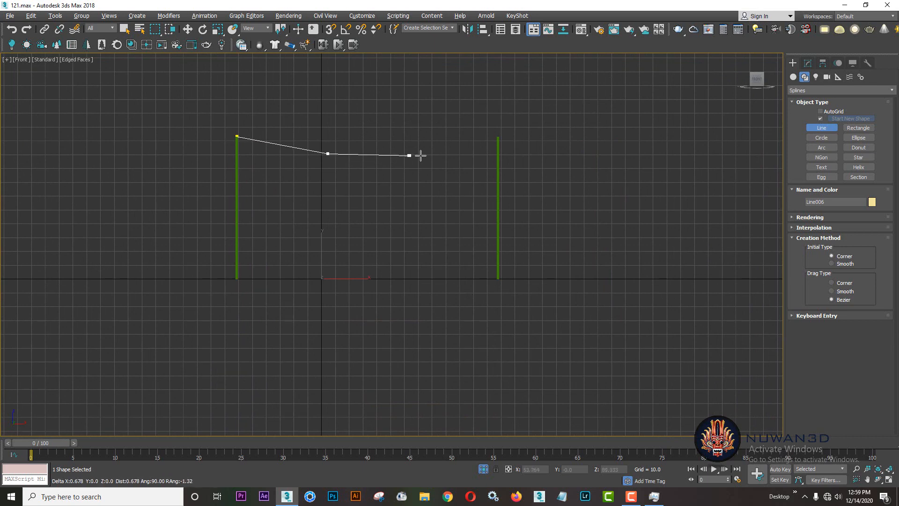
click(498, 139)
right_click(498, 138)
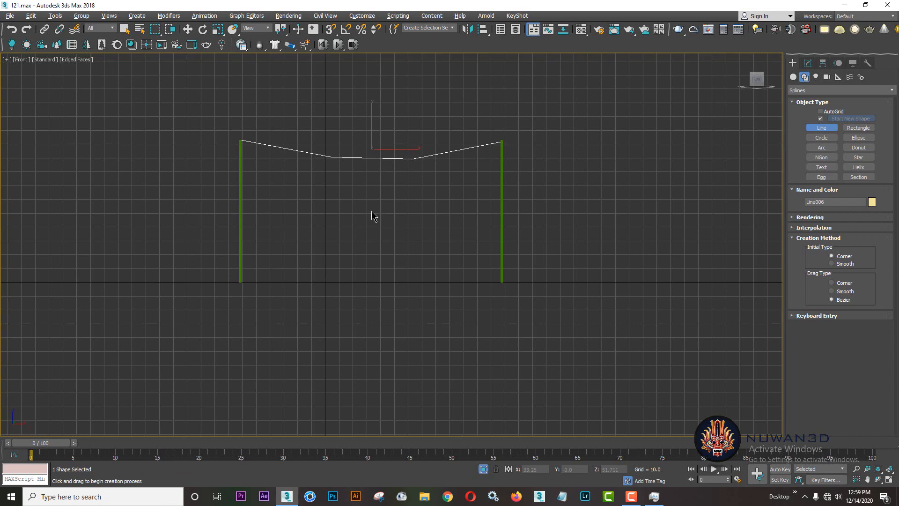
Convert the line's two middle vertices to Smooth and return to the perspective view
key(1)
drag(395, 177, 429, 189)
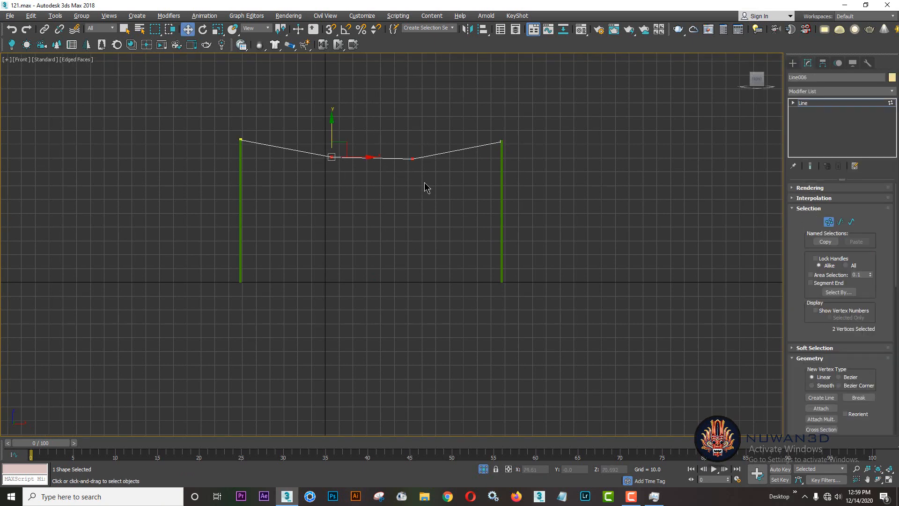
right_click(412, 157)
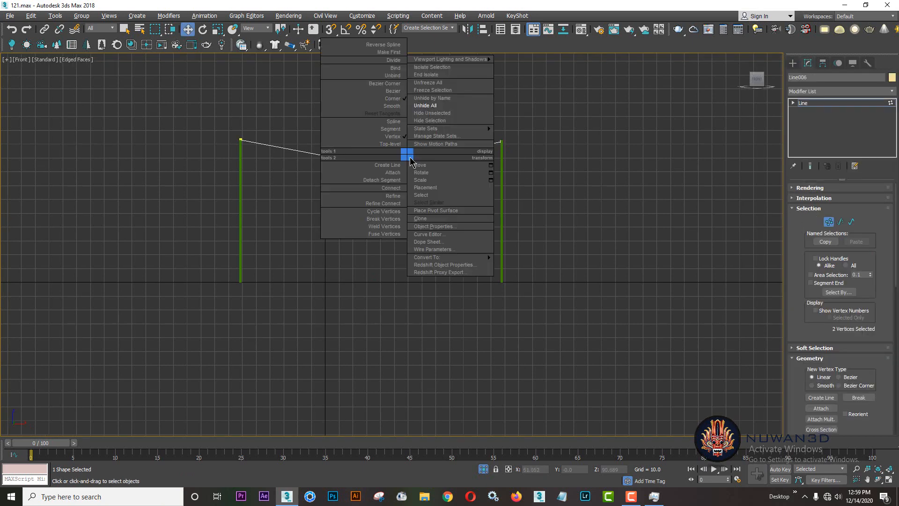
click(390, 106)
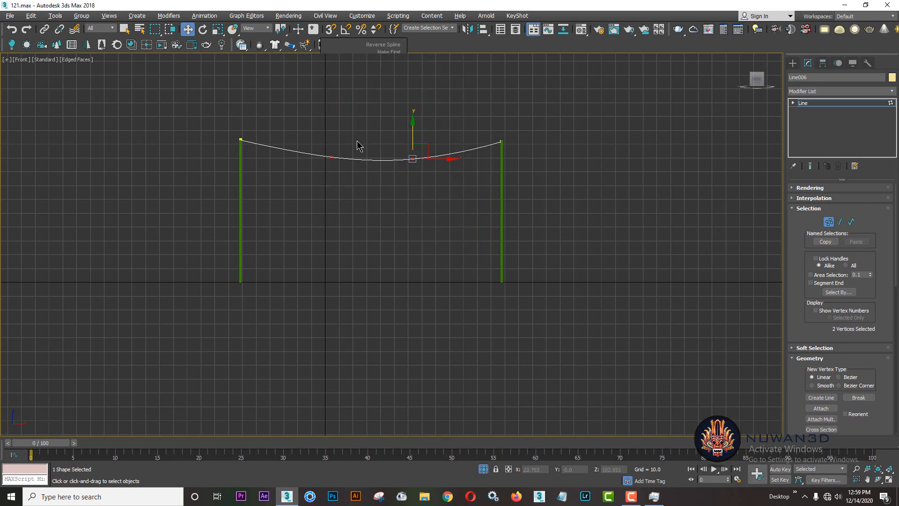
click(792, 63)
key(alt+w)
right_click(655, 367)
key(alt+w)
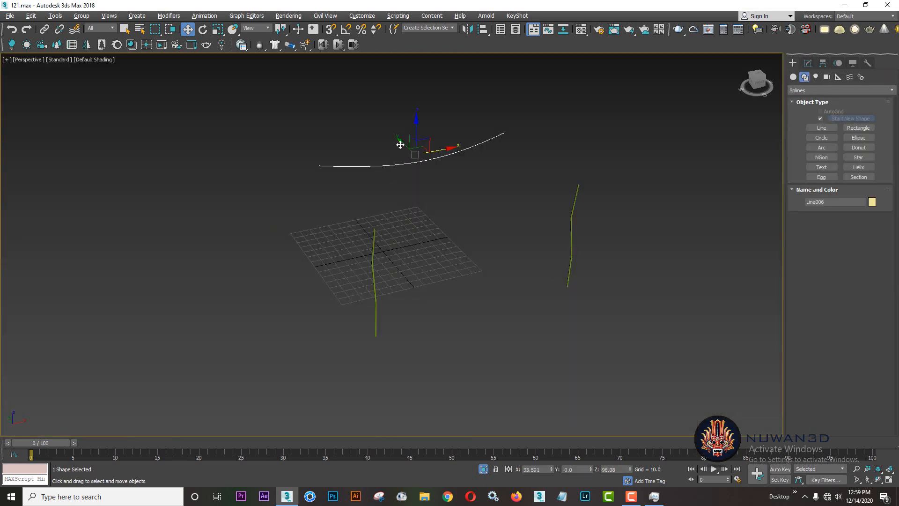
Move the sagging line along Y to about -125.56 so that its ends meet the tops of the two poles
drag(399, 145, 465, 202)
scroll(465, 202, up, 5)
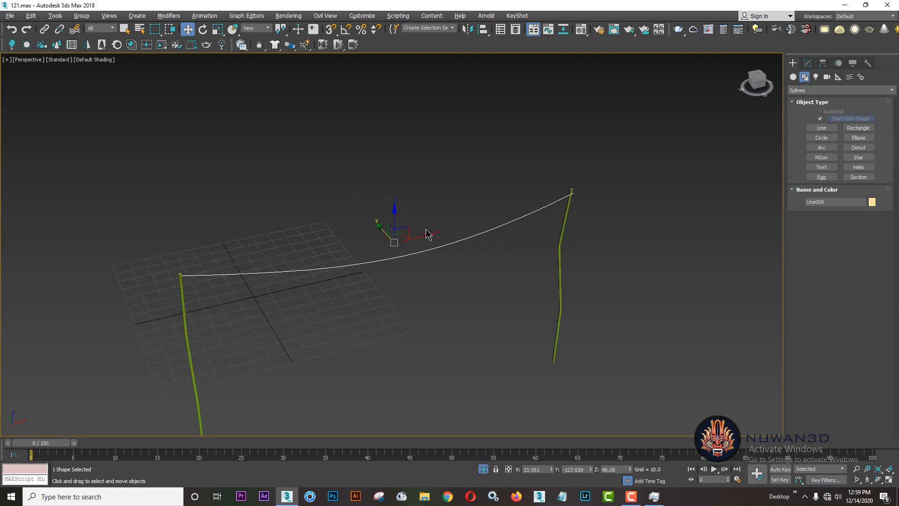
alt+middle_drag(426, 233, 367, 239)
drag(379, 243, 373, 247)
alt+middle_drag(372, 246, 411, 277)
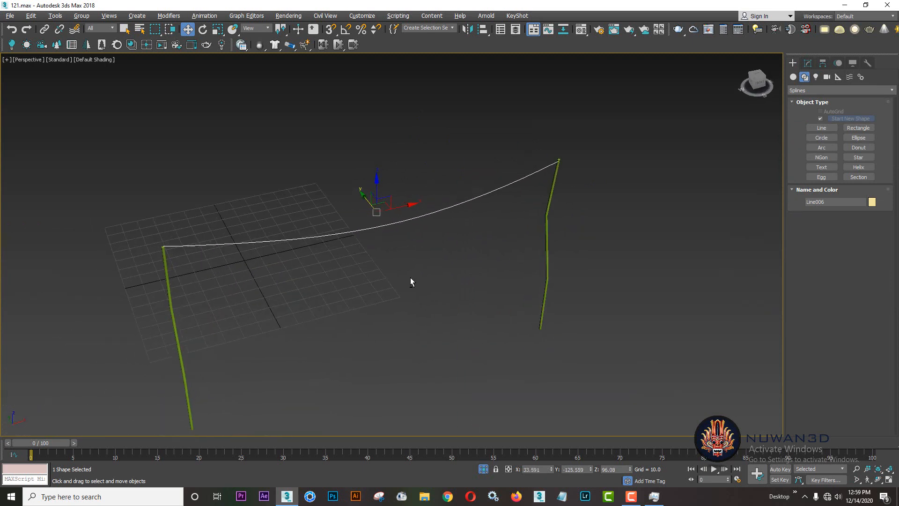
click(478, 225)
Create a small sphere with a radius of about 1.09 on the ground between the two poles
click(793, 77)
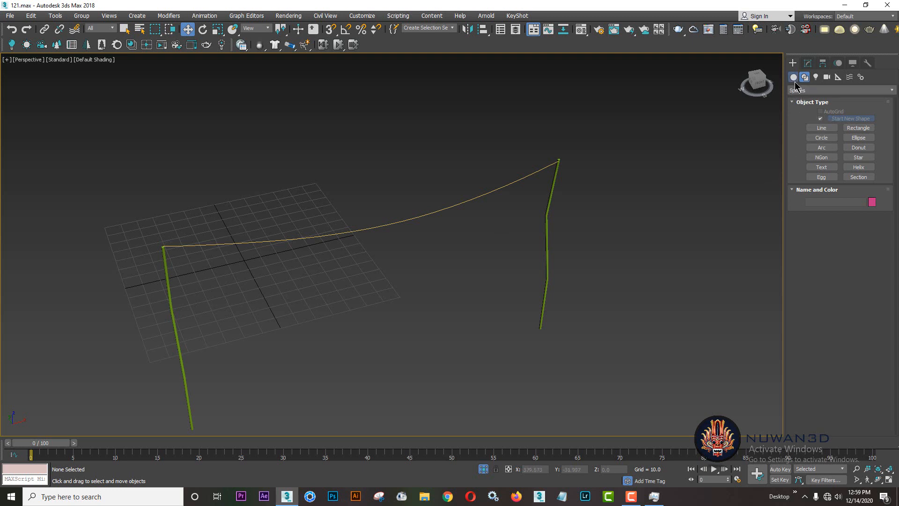
click(821, 131)
drag(332, 344, 335, 347)
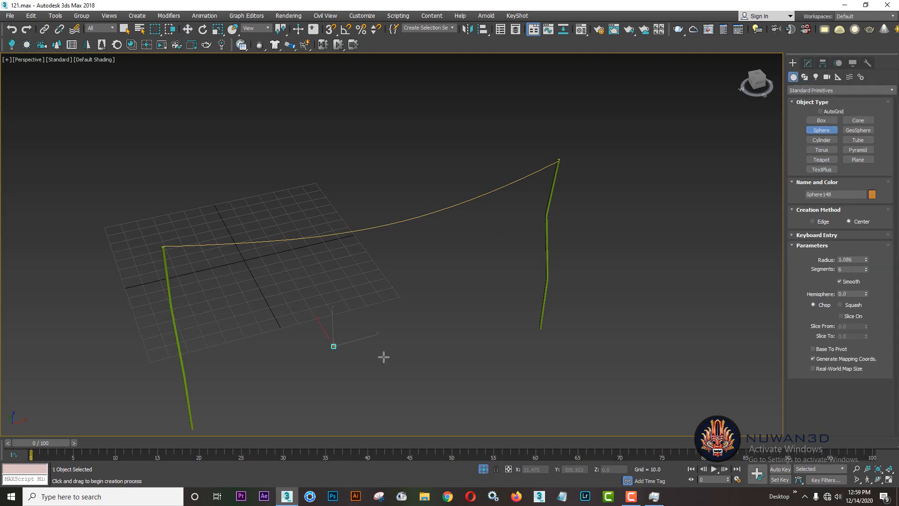
key(w)
Distribute 33 instances of the sphere evenly along the sagging line with the Spacing Tool
click(56, 16)
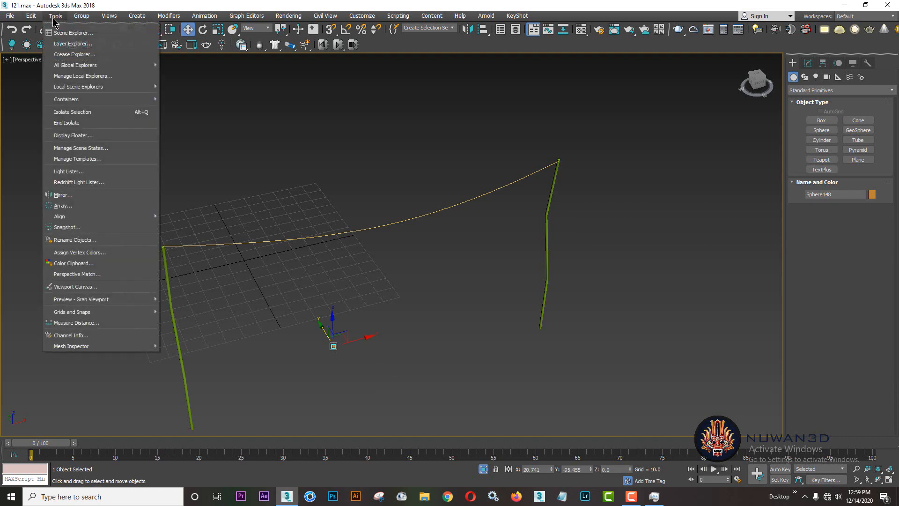
mouse_move(99, 218)
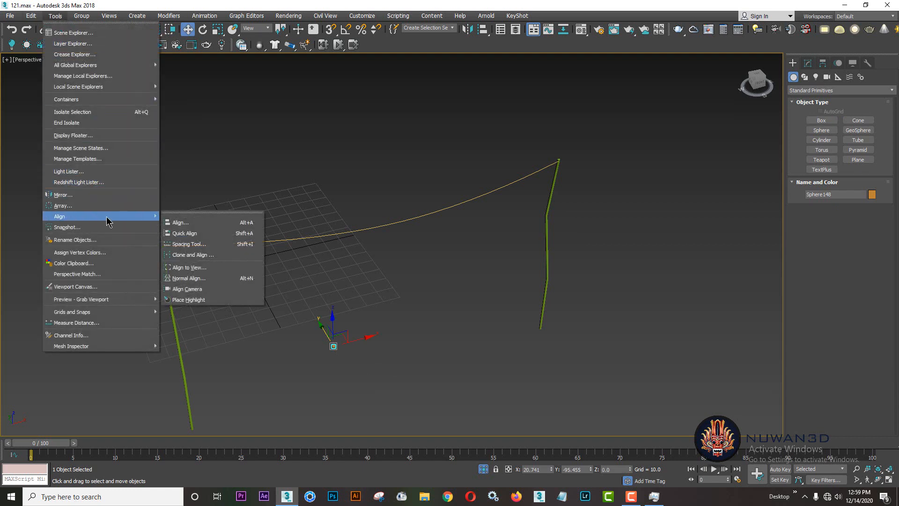
click(206, 245)
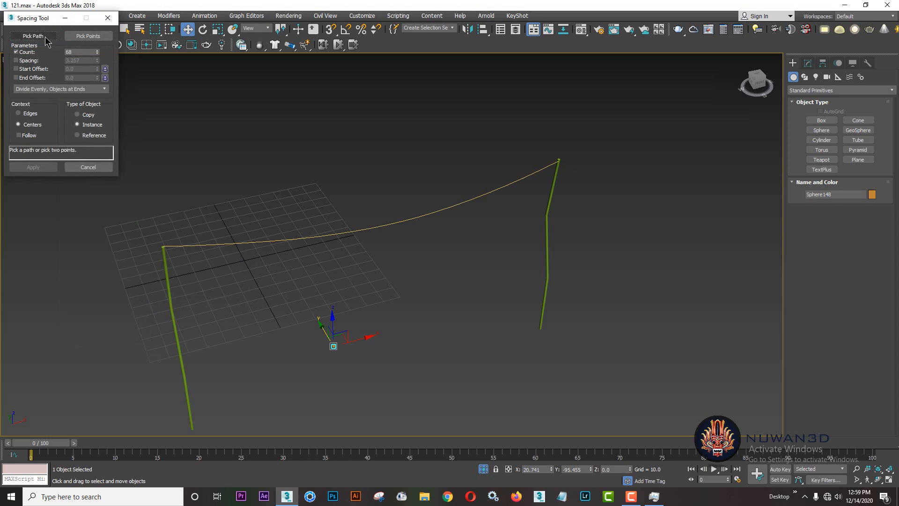
click(33, 36)
click(242, 243)
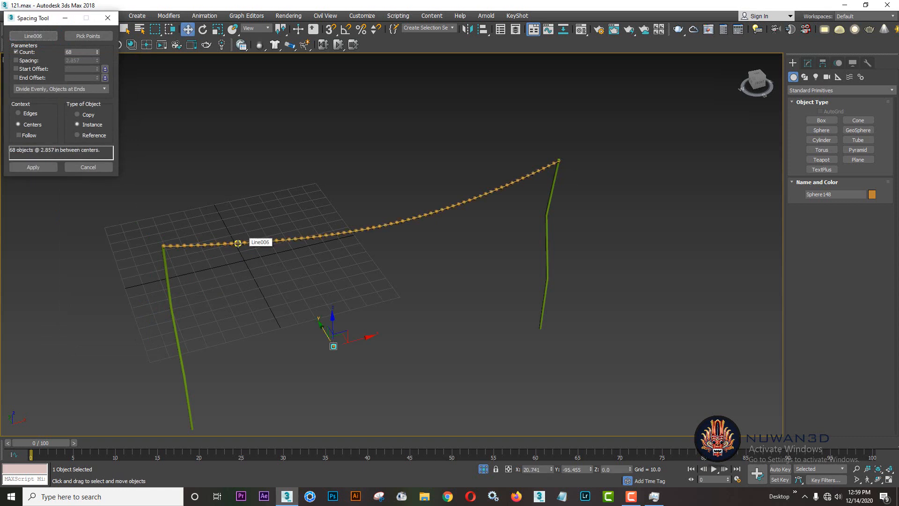
drag(97, 52, 107, 68)
click(50, 167)
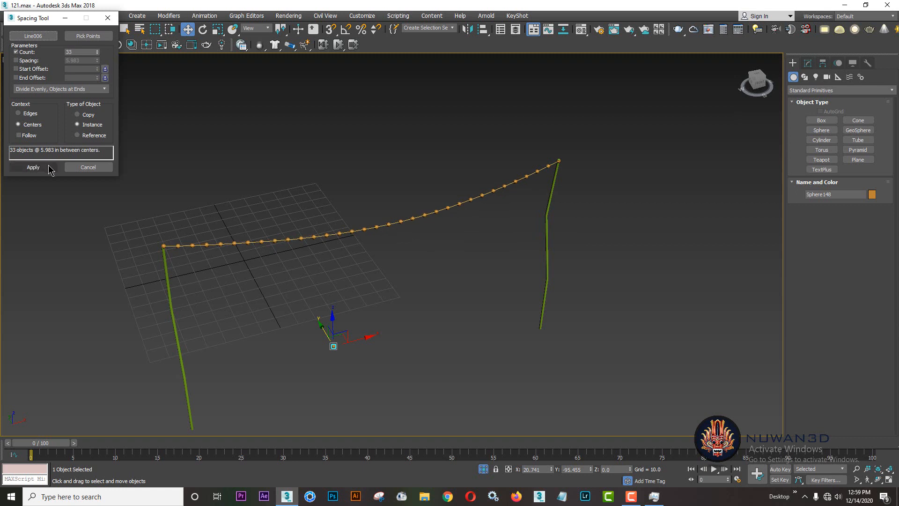
click(87, 168)
Delete the original sphere left on the ground
click(380, 318)
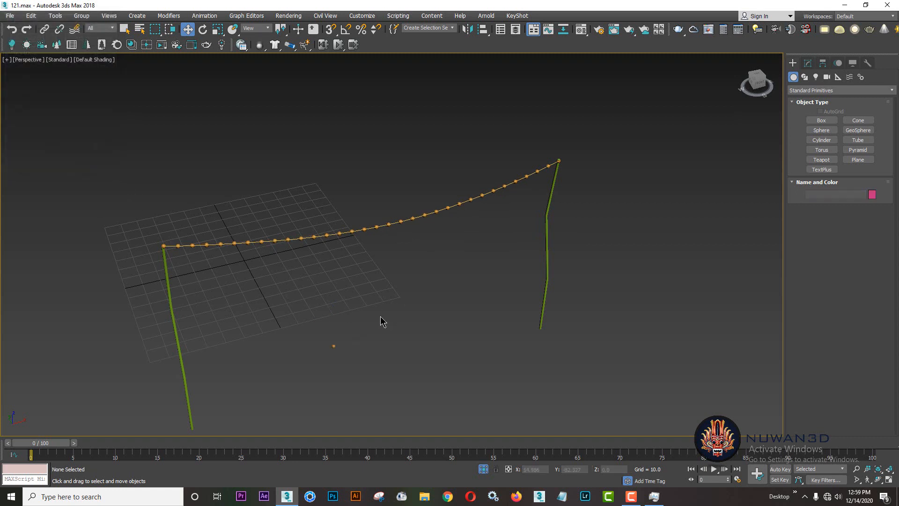
drag(380, 318, 296, 369)
key(Delete)
Assign a copy of the orange material, renamed wewew, to every second sphere on the wire, starting at the first pole's top
scroll(192, 242, up, 3)
click(141, 254)
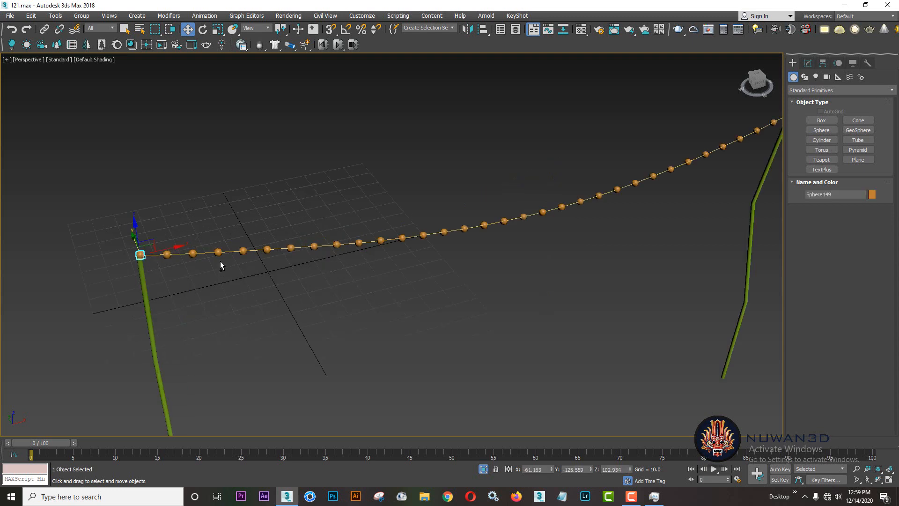
ctrl+click(192, 254)
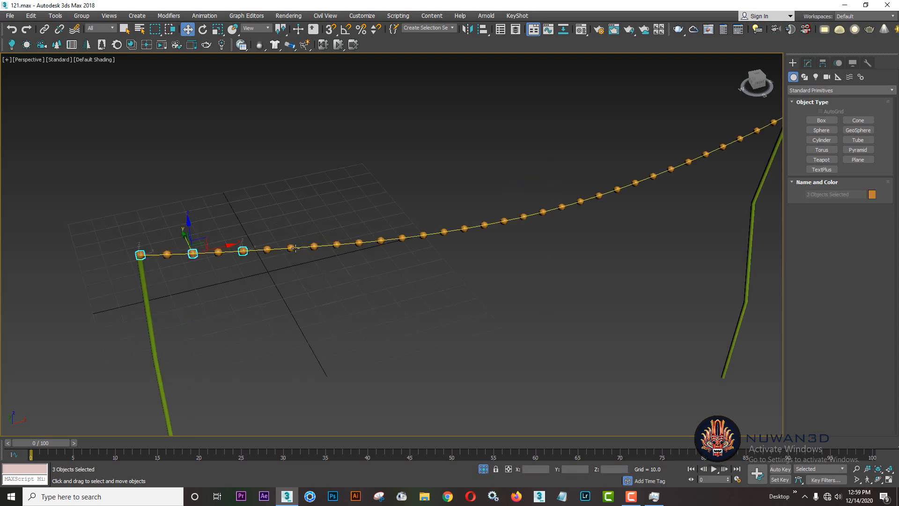
ctrl+click(381, 243)
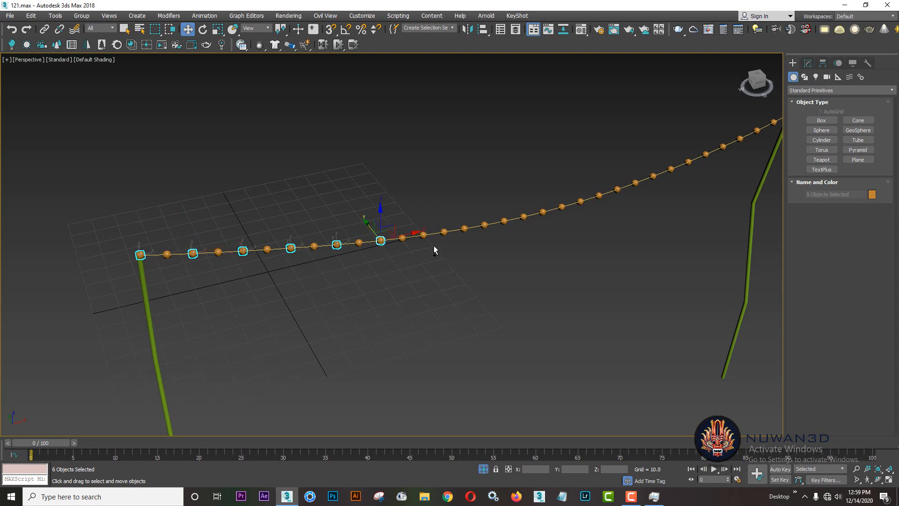
ctrl+click(464, 228)
ctrl+click(542, 212)
ctrl+click(580, 201)
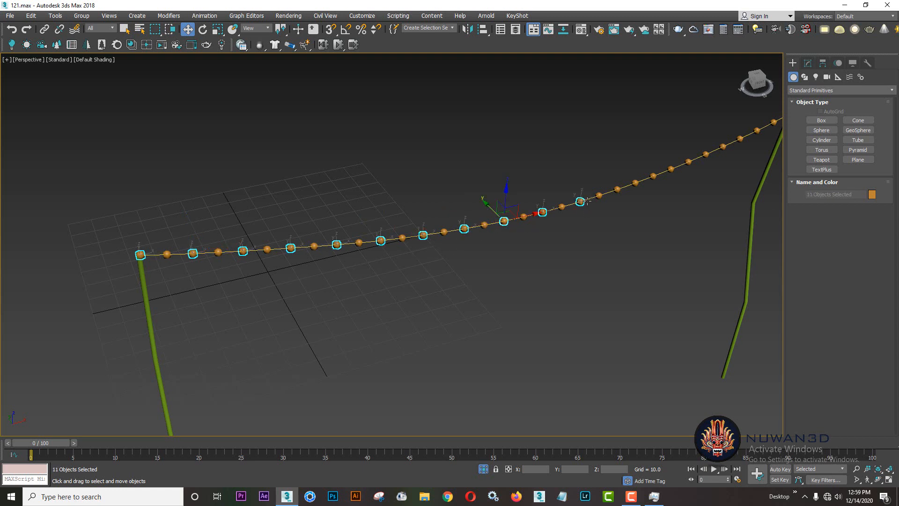
ctrl+click(617, 190)
ctrl+click(691, 161)
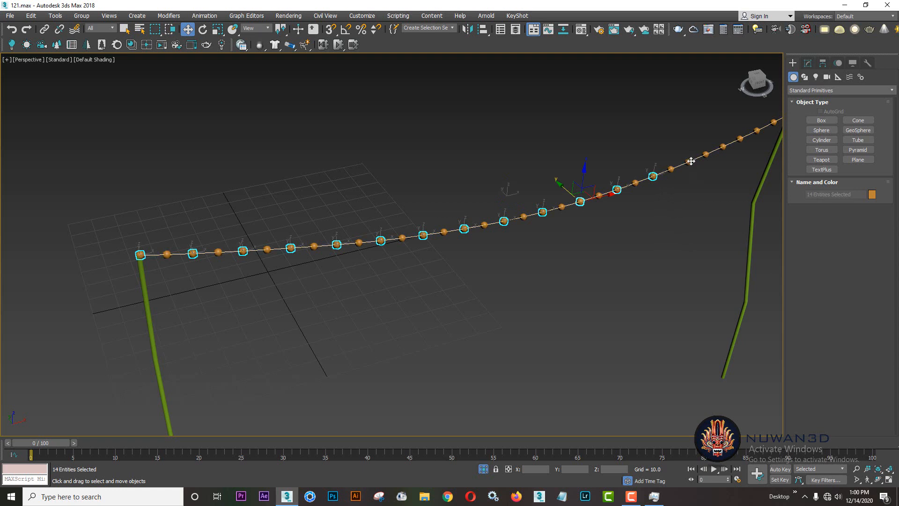
ctrl+click(691, 161)
middle_drag(703, 164, 621, 189)
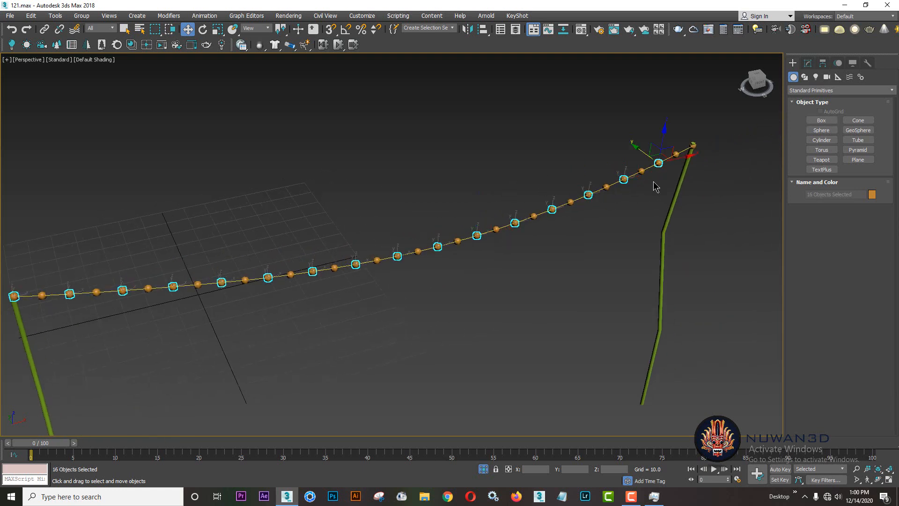
key(m)
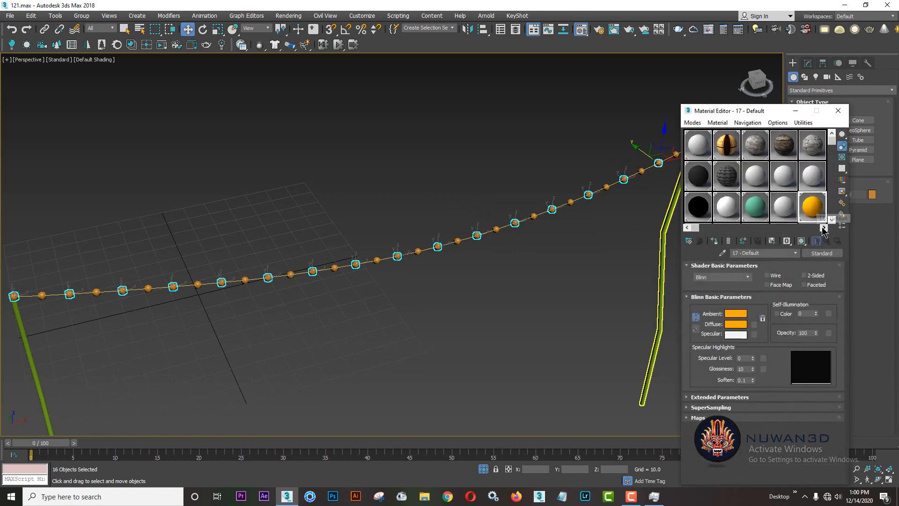
click(813, 210)
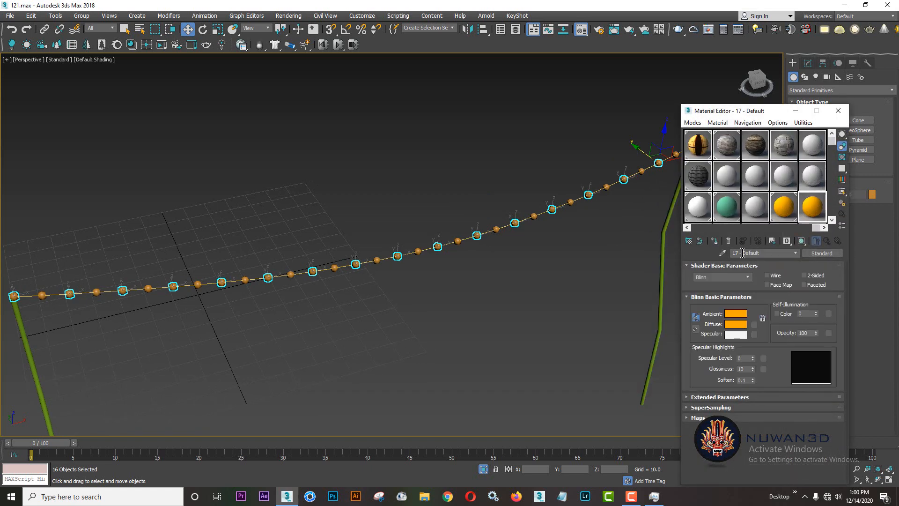
text(wewew)
key(Return)
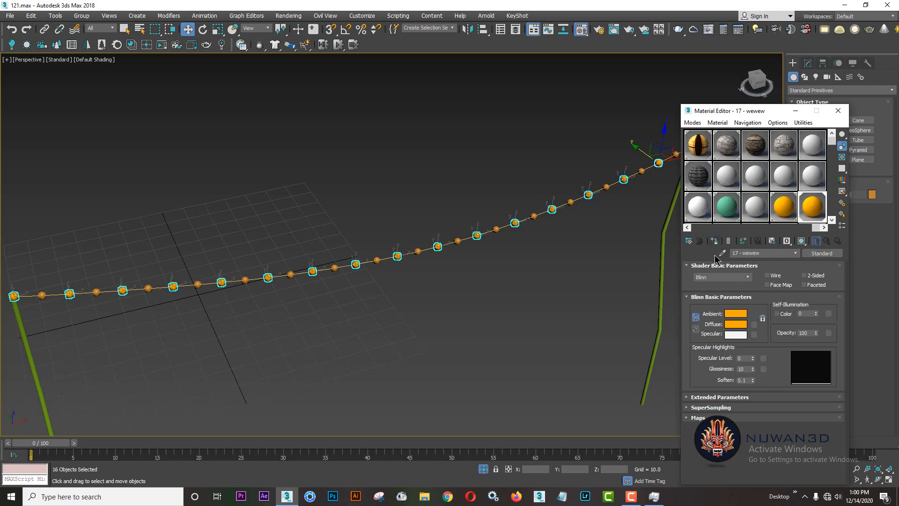
Set the diffuse color of the wewew material to bright green
click(733, 326)
mouse_move(220, 61)
mouse_down()
mouse_move(255, 61)
mouse_move(202, 60)
mouse_move(215, 61)
mouse_up()
click(346, 144)
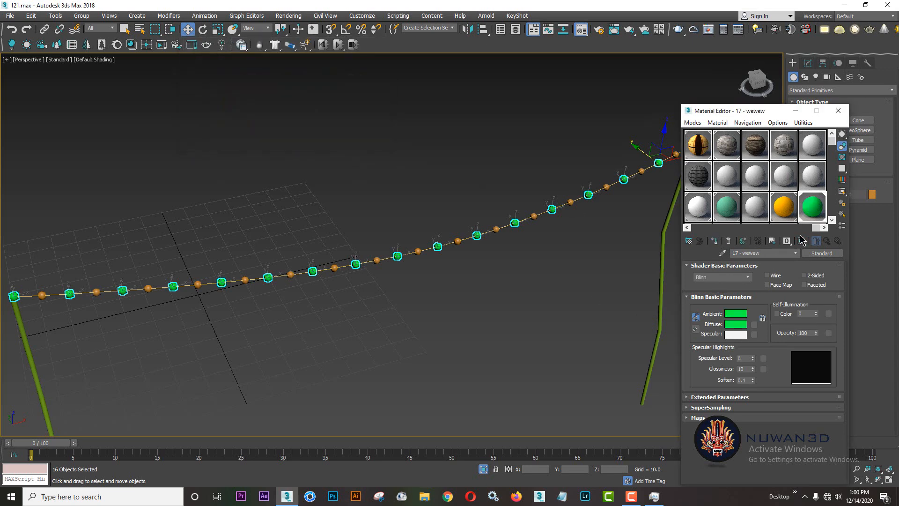
Copy the green material to another sample slot, rename the copy www, and clear the sphere selection
key(BackSpace)
key(BackSpace)
key(BackSpace)
key(BackSpace)
key(BackSpace)
key(BackSpace)
text(www)
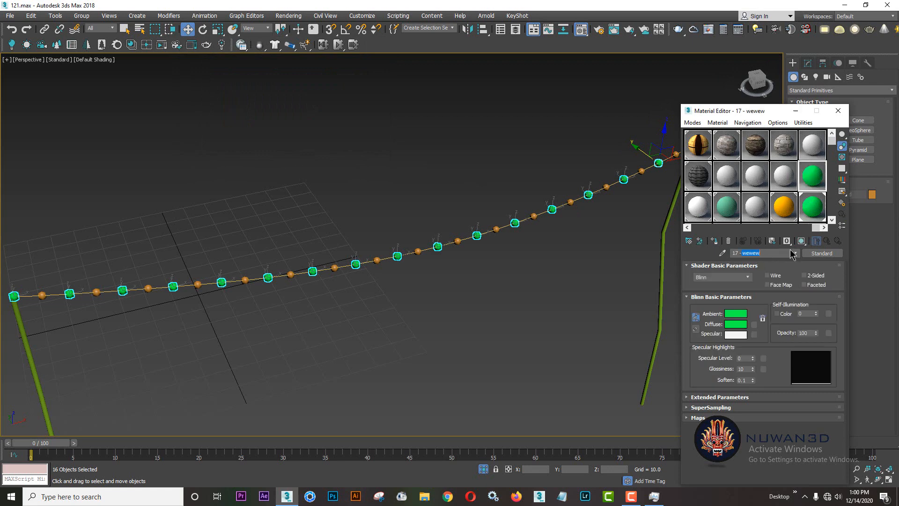
click(632, 216)
Assign the www material to the remaining orange spheres between the green ones along the wire
middle_drag(632, 217, 612, 194)
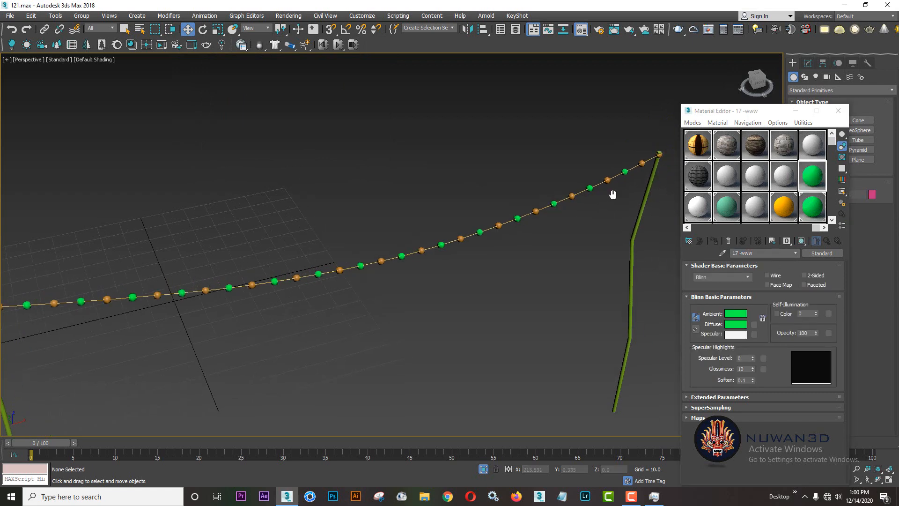
click(642, 163)
ctrl+click(606, 180)
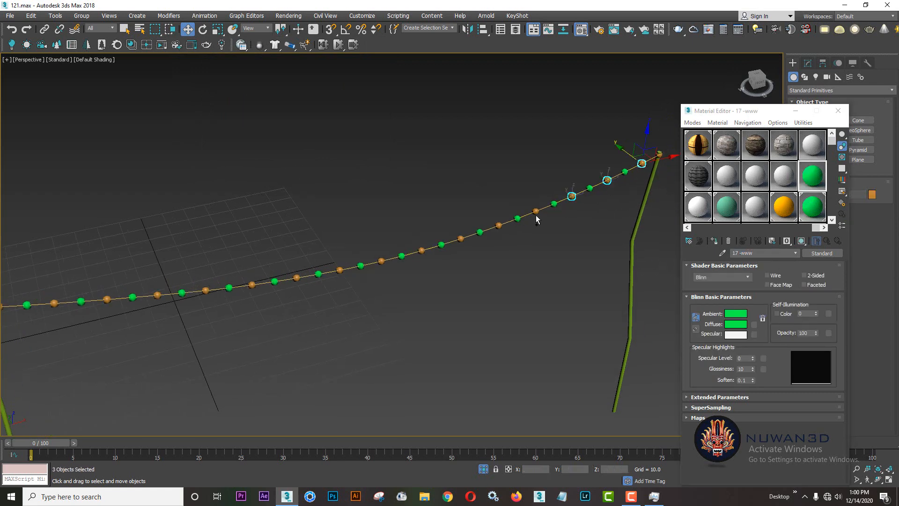
ctrl+click(460, 239)
ctrl+click(379, 264)
ctrl+click(380, 261)
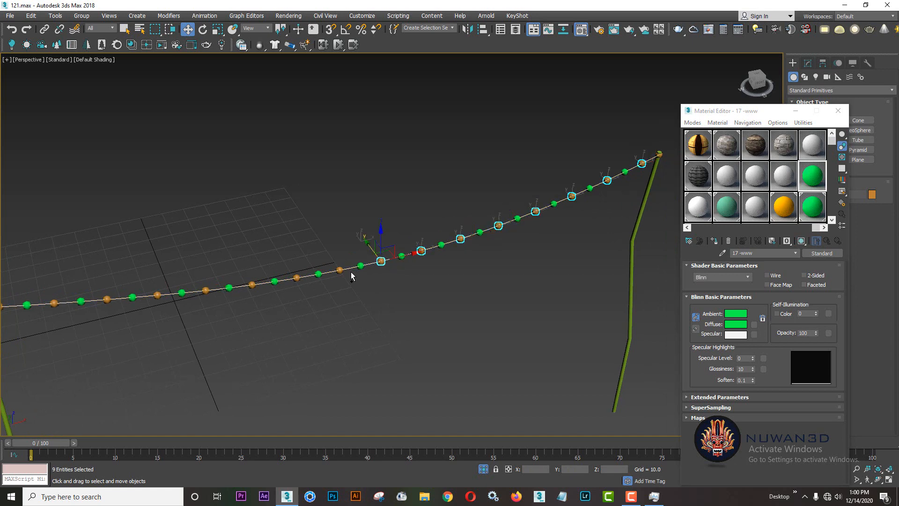
ctrl+click(339, 271)
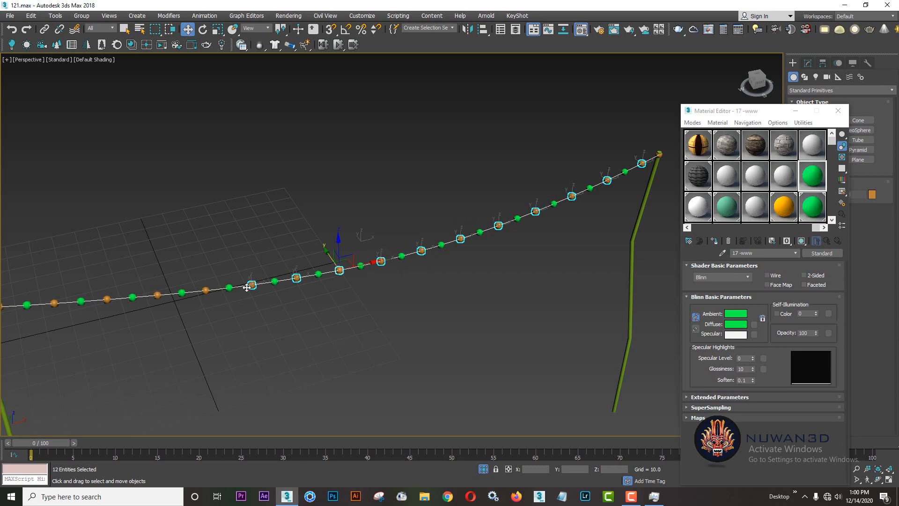
ctrl+click(205, 291)
alt+middle_drag(205, 290, 324, 272)
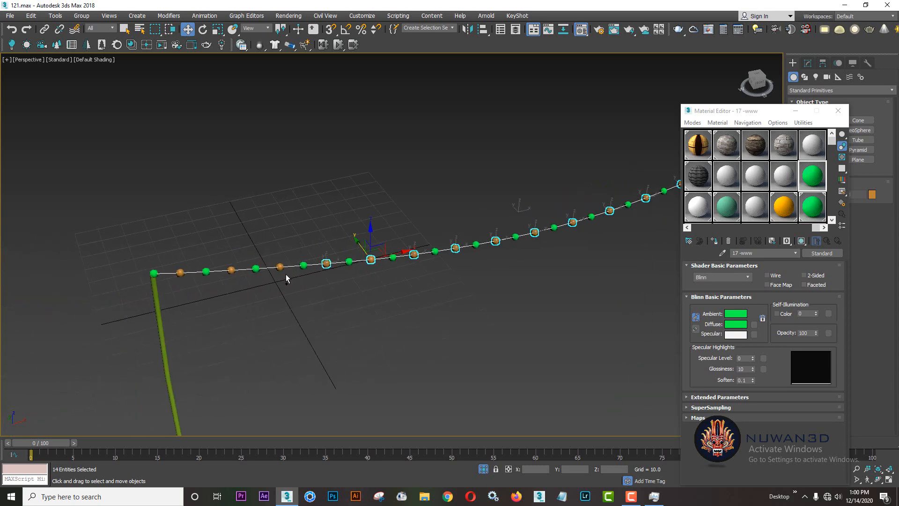
ctrl+click(232, 270)
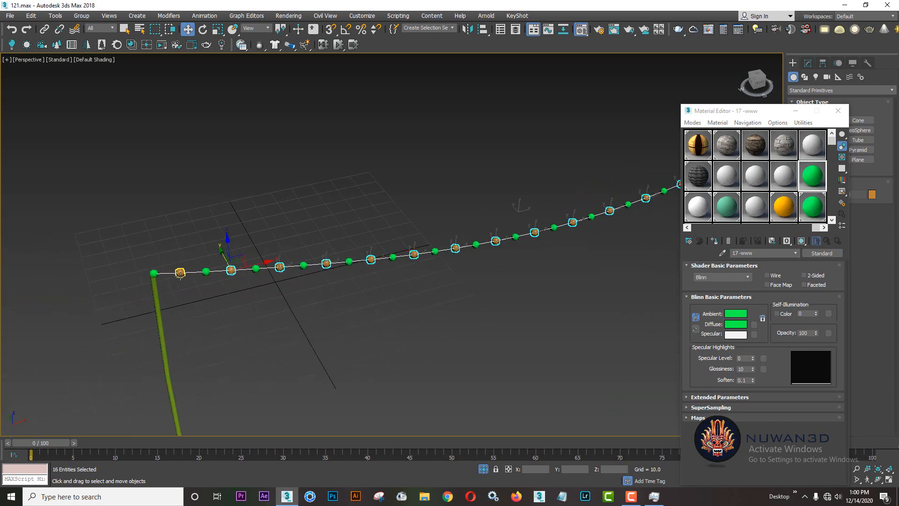
click(714, 241)
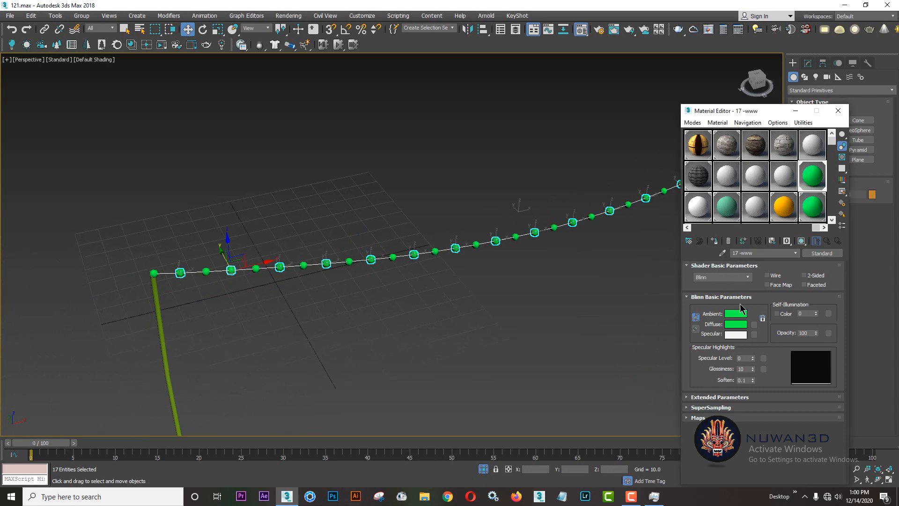
Set the diffuse color of the www material to pure red (255, 0, 0) and deselect the spheres
click(737, 324)
drag(209, 74, 190, 61)
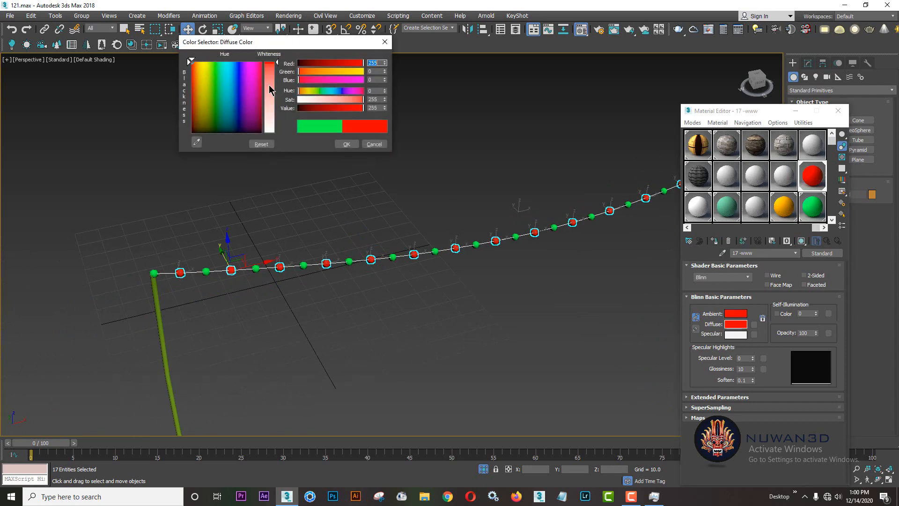
click(347, 144)
click(353, 175)
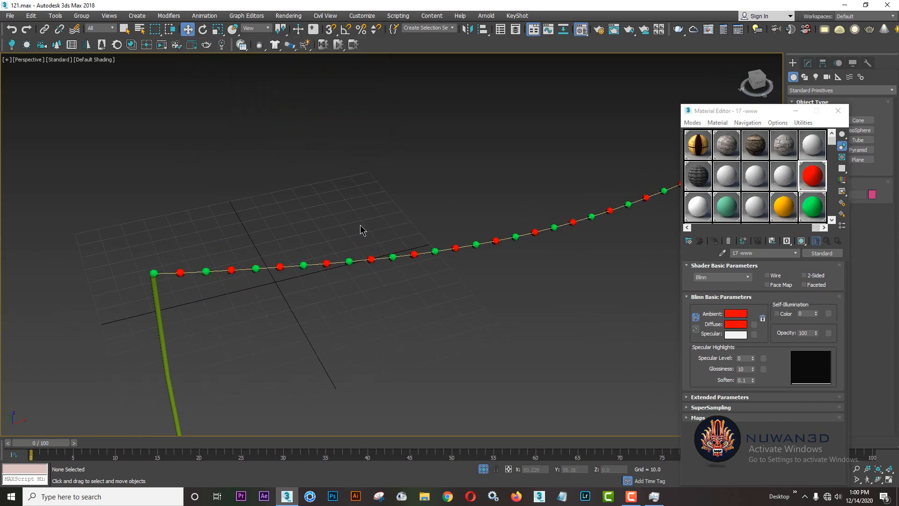
Make the wire line visible in renderer and viewport with a radial thickness of 0.08
click(362, 262)
middle_drag(551, 250, 443, 216)
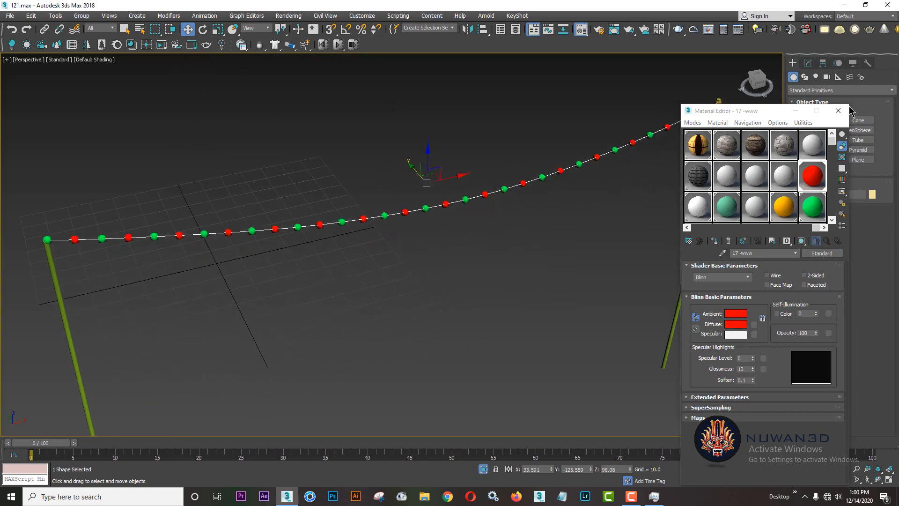
click(838, 110)
click(808, 63)
scroll(674, 123, up, 5)
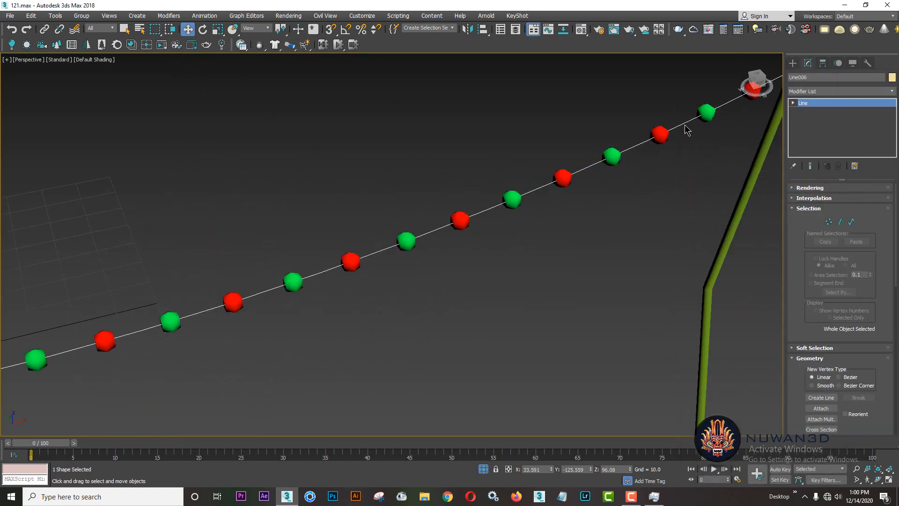
click(810, 187)
click(824, 205)
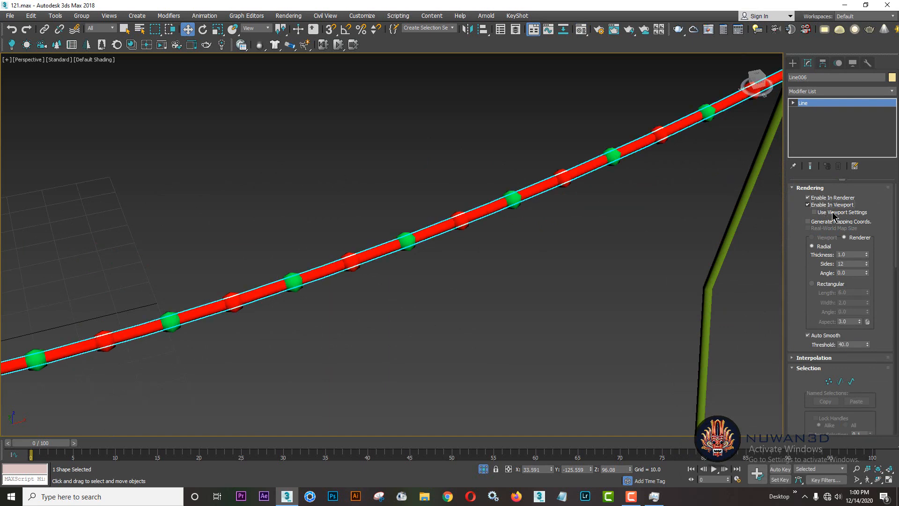
drag(867, 256, 874, 293)
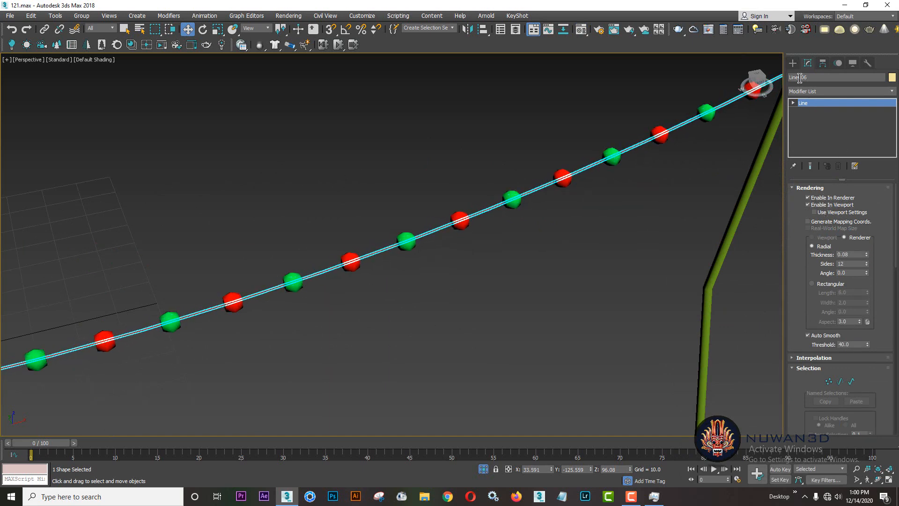
Set an unused material's diffuse color to black (0, 0, 0) for the selected wire line, and deselect the line
key(m)
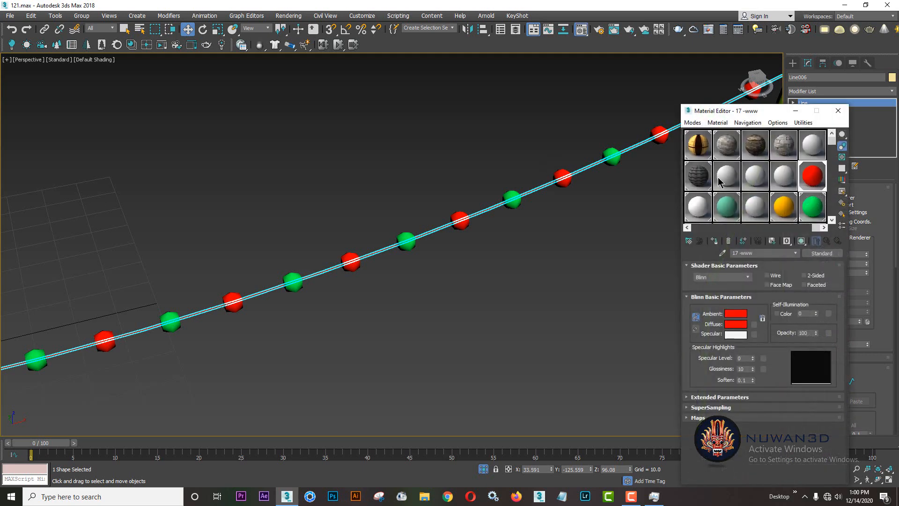
click(818, 219)
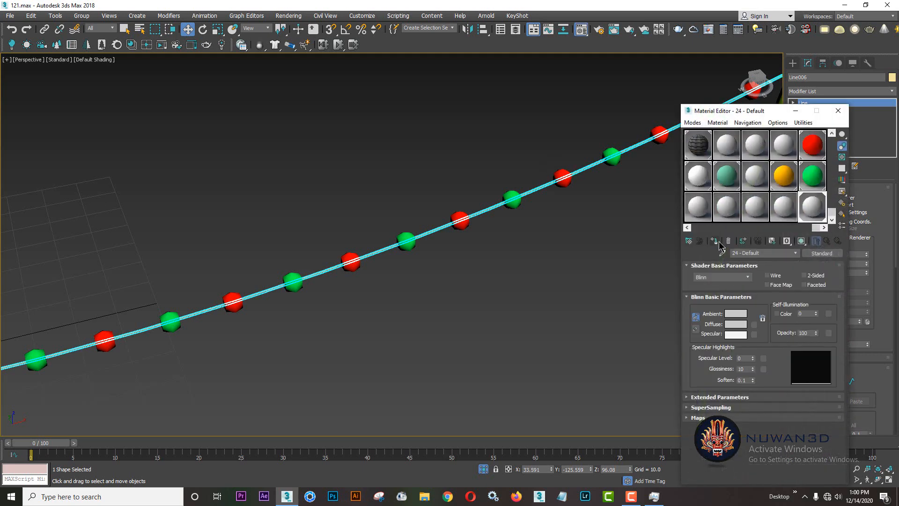
click(739, 328)
drag(361, 63, 299, 63)
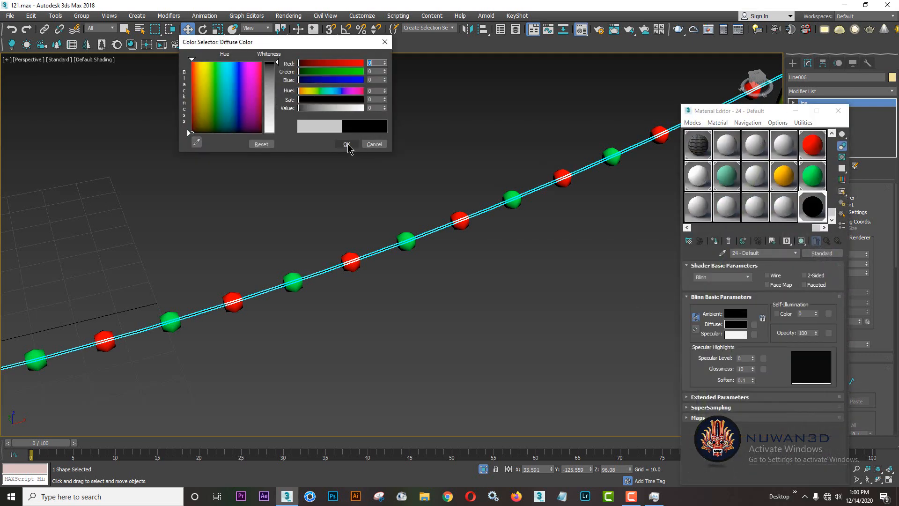
click(347, 146)
click(396, 157)
click(838, 111)
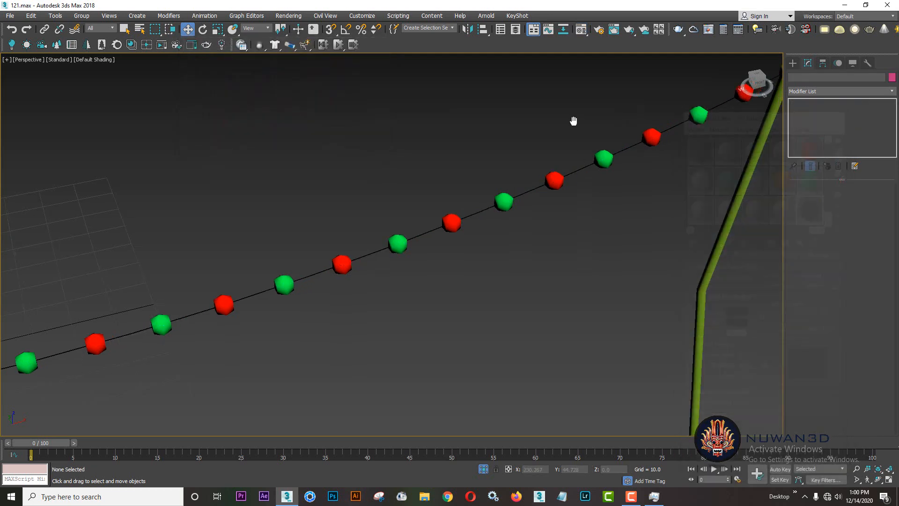
Assign the brown wood-textured material 04 - Default to both bent poles
scroll(574, 121, down, 5)
click(569, 206)
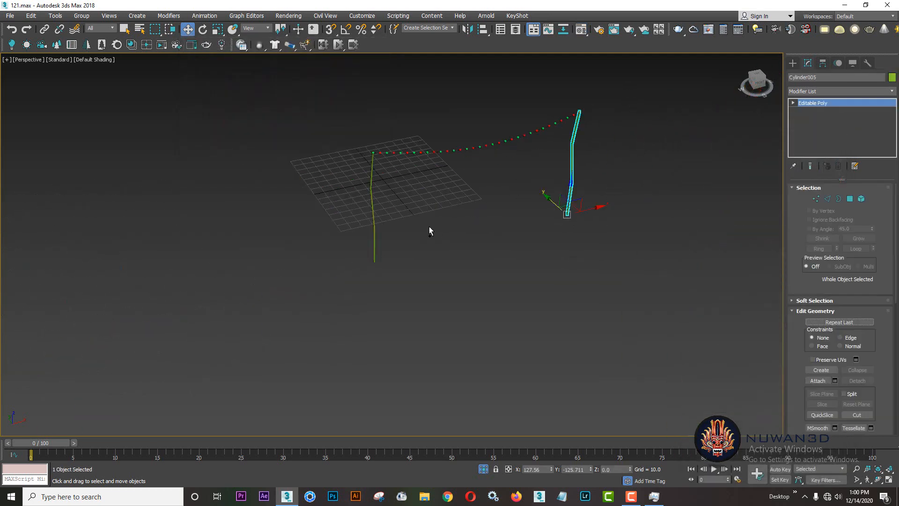
ctrl+click(373, 226)
scroll(415, 227, up, 4)
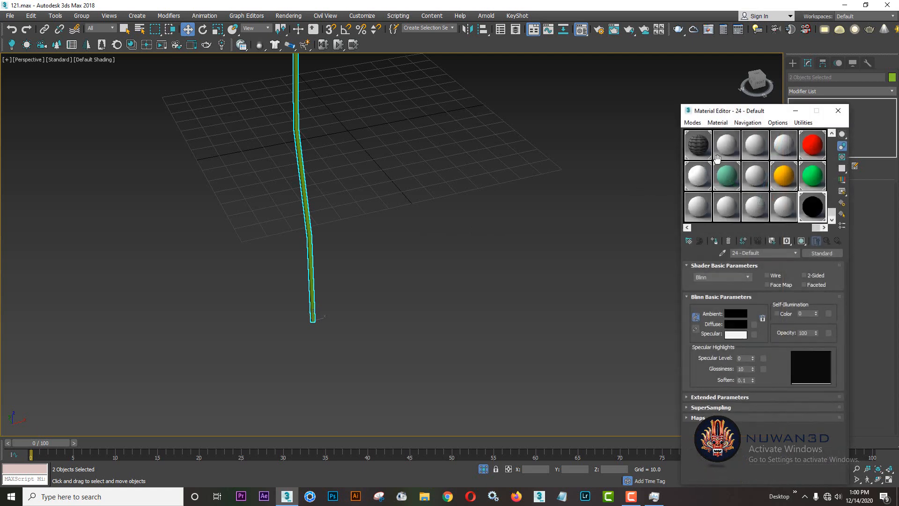
click(831, 149)
click(755, 145)
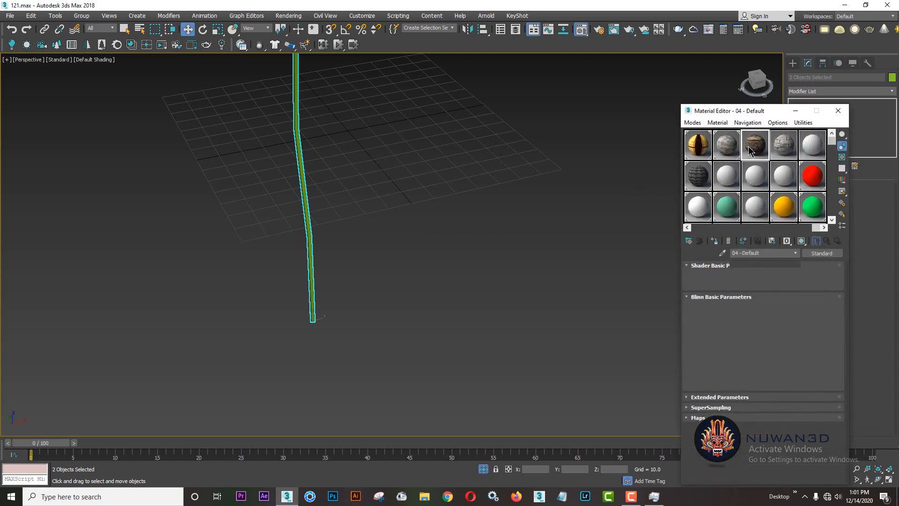
click(715, 241)
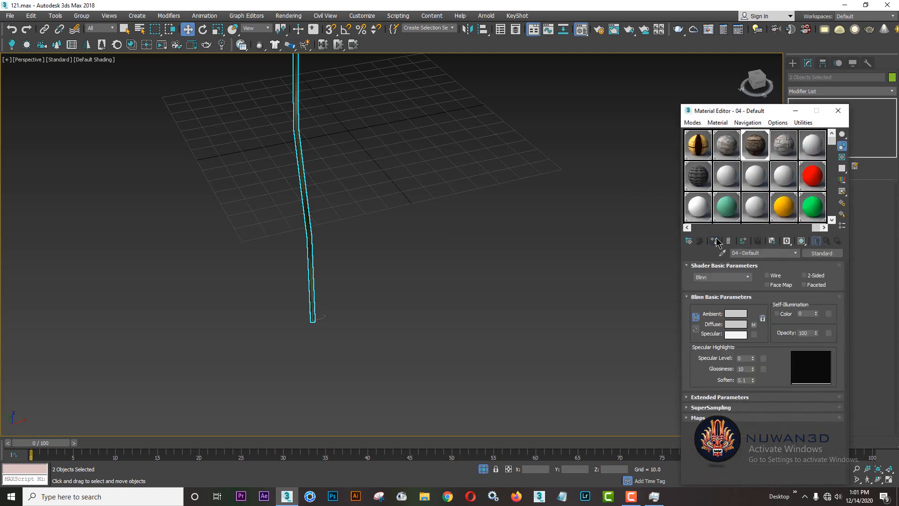
click(838, 110)
Group the two poles, the wire and all its bulbs into one object, and clear the selection
middle_drag(688, 146, 649, 105)
scroll(535, 192, down, 5)
drag(649, 105, 309, 288)
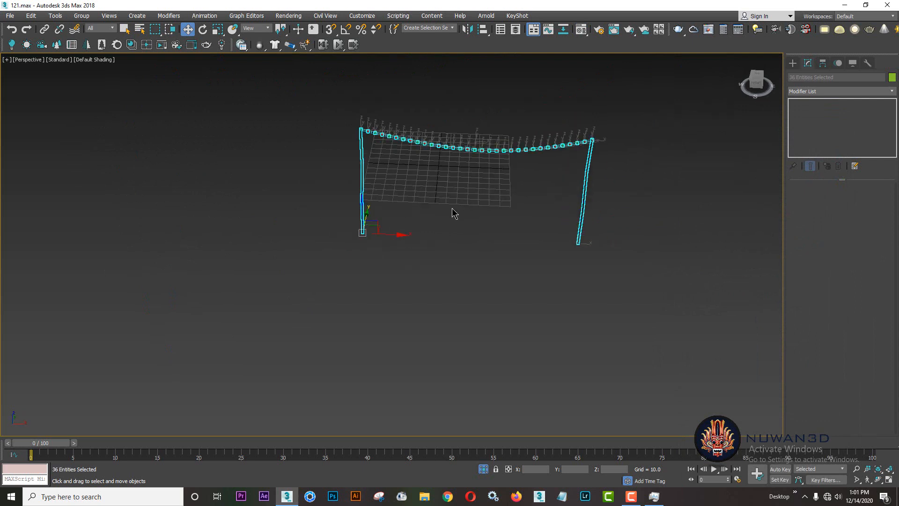
middle_drag(454, 213, 371, 230)
click(81, 16)
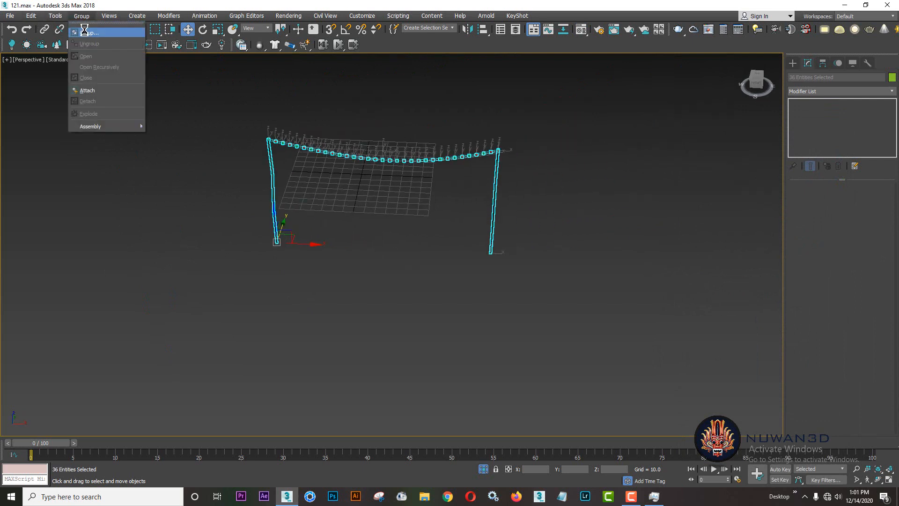
click(85, 29)
key(Return)
click(518, 191)
middle_drag(518, 190, 483, 187)
scroll(483, 187, down, 3)
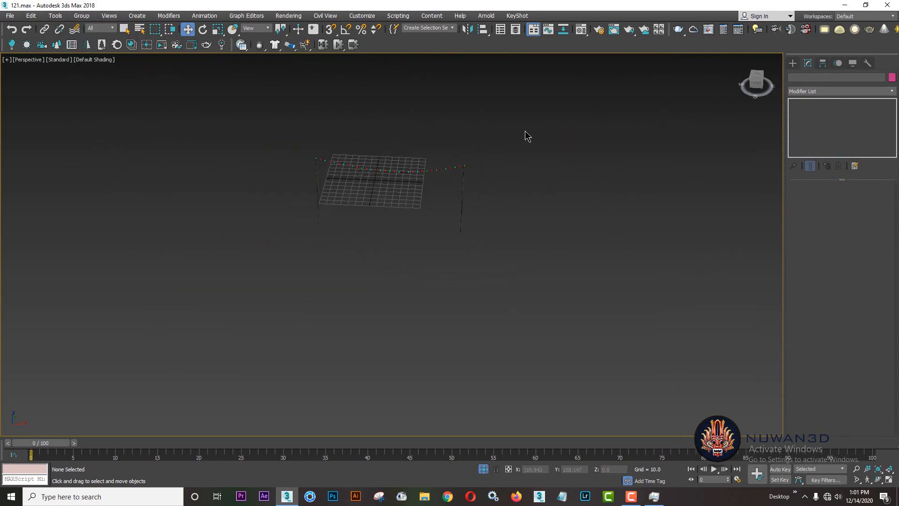
Bring back the hidden scene objects and uniformly scale down the grouped string of lights
click(460, 224)
alt+middle_drag(455, 222, 432, 243)
click(484, 469)
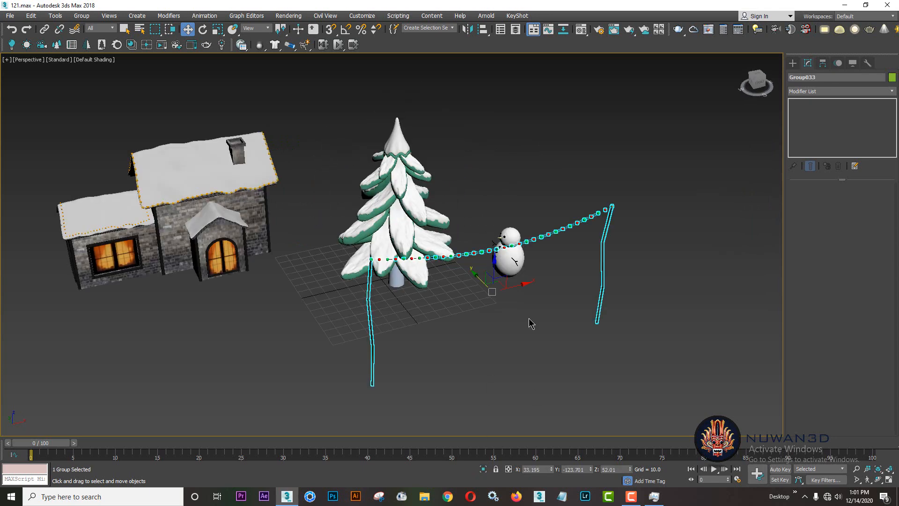
alt+middle_drag(530, 321, 546, 303)
key(r)
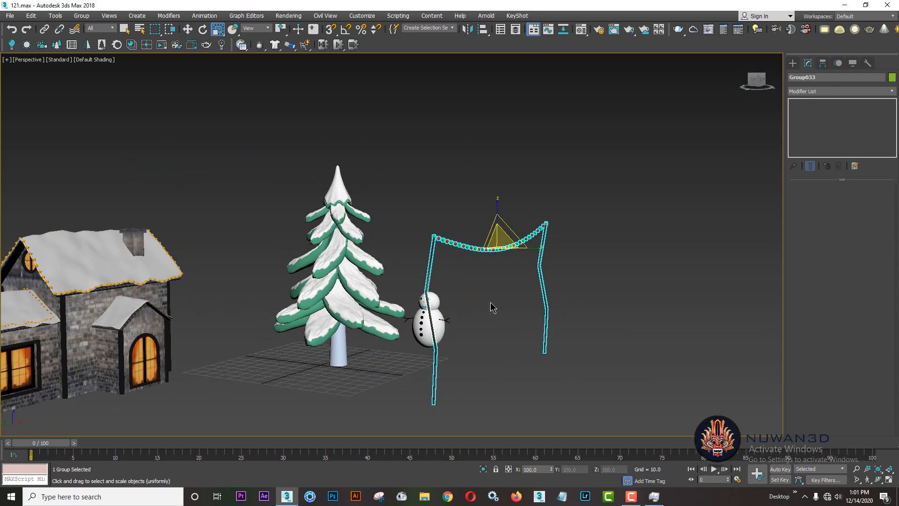
drag(499, 240, 508, 262)
key(w)
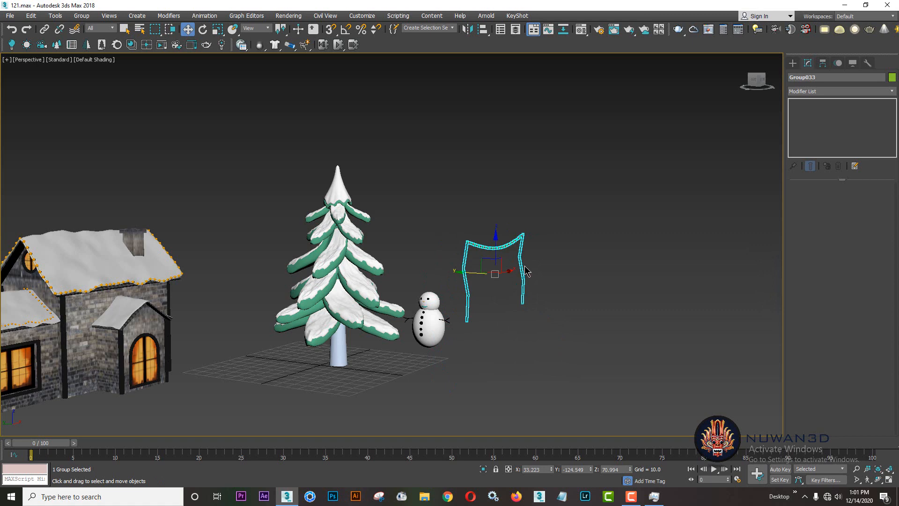
Lower the light string group to ground level in the Front view and shift it sideways, away from the tree
key(alt+w)
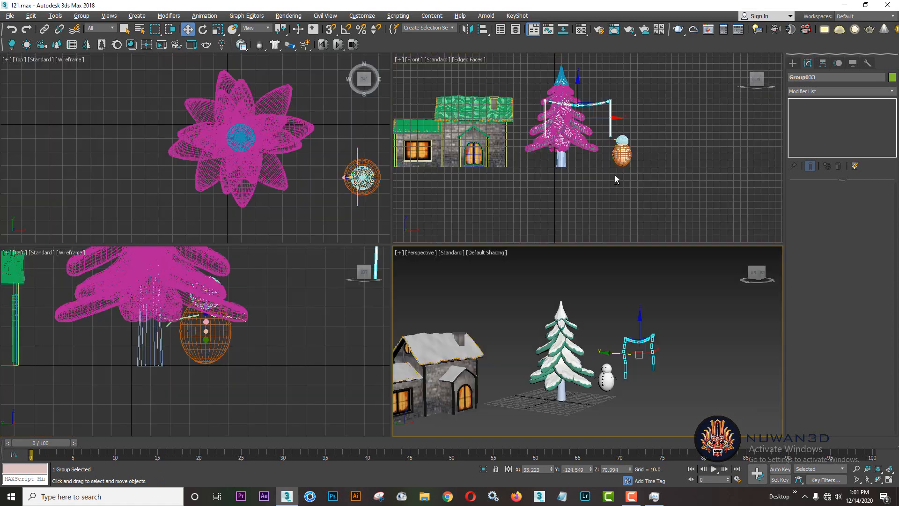
right_click(612, 176)
key(alt+w)
drag(389, 176, 468, 235)
key(alt+w)
right_click(571, 299)
key(alt+w)
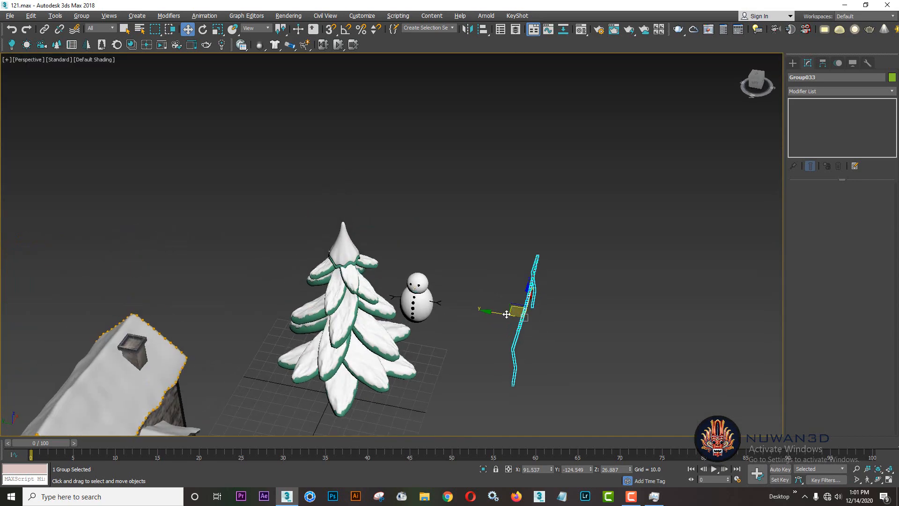
Move the light string group behind the house and rotate it about its vertical axis
drag(501, 316, 164, 292)
middle_drag(171, 335, 427, 208)
key(e)
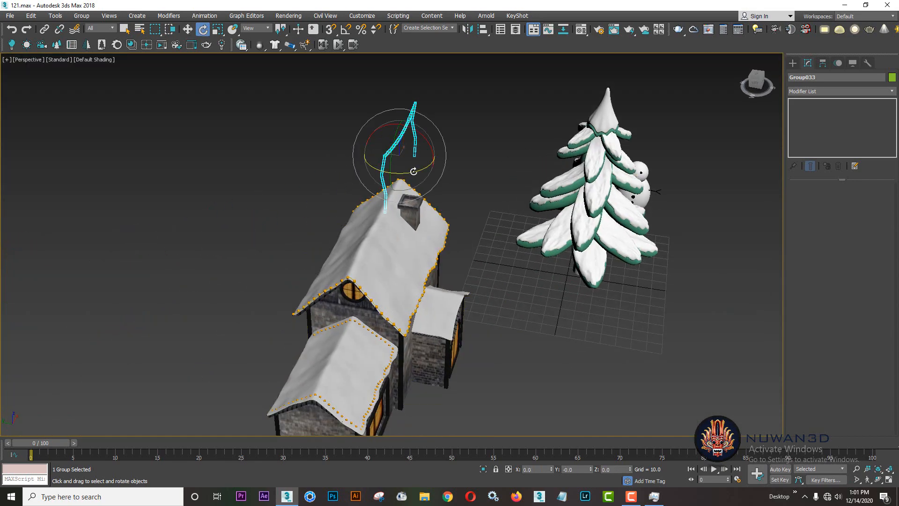
key(w)
Copy the light string group, place it at the end of the first string behind the house, and rotate it to follow on
mouse_move(402, 178)
mouse_down()
mouse_move(406, 170)
mouse_move(287, 208)
mouse_up()
click(447, 287)
key(e)
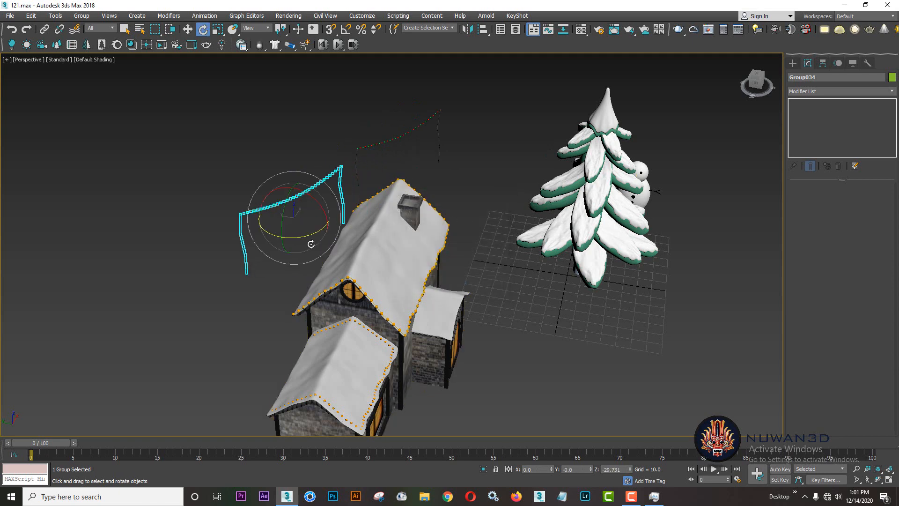
drag(308, 236, 325, 238)
key(w)
Add another copy of the light string beyond the second one and rotate it to continue the curve around the house
alt+middle_drag(375, 246, 402, 175)
mouse_move(348, 184)
shift+mouse_down()
mouse_move(171, 248)
mouse_move(213, 222)
mouse_move(252, 249)
mouse_move(235, 222)
mouse_move(245, 221)
shift+mouse_up()
click(450, 289)
key(e)
key(w)
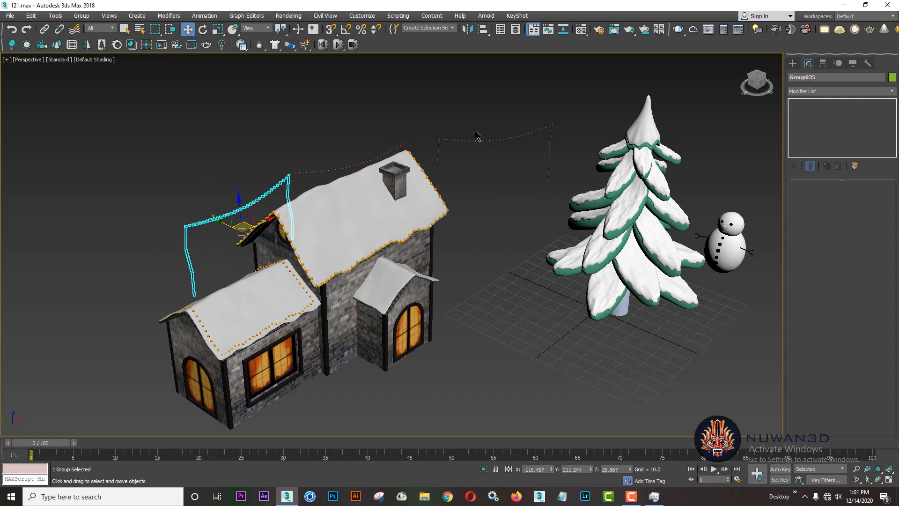
Copy the original light string toward the back of the tree, rotate it, and align its pole with the end of the row
click(498, 143)
mouse_move(490, 154)
mouse_down()
mouse_move(458, 158)
mouse_move(598, 170)
mouse_move(559, 184)
mouse_up()
click(452, 287)
key(e)
key(w)
alt+middle_drag(586, 140, 543, 176)
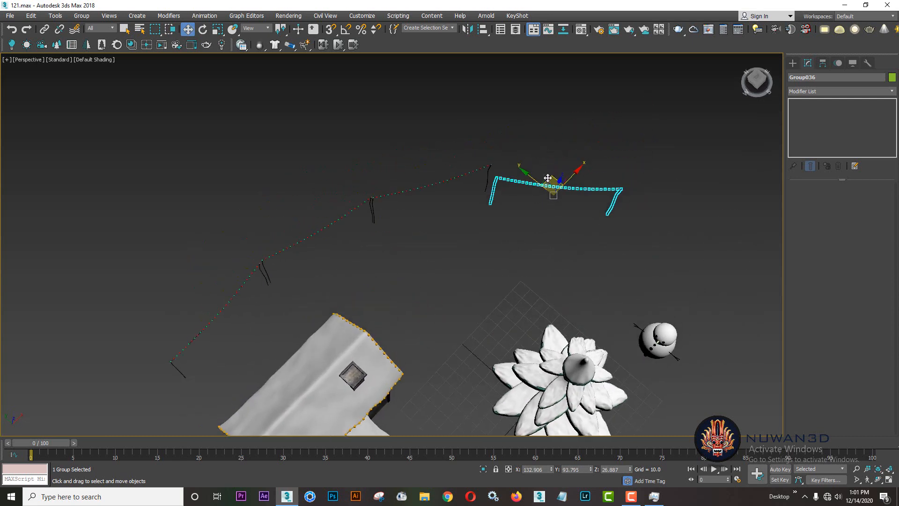
drag(548, 177, 542, 167)
click(540, 221)
Copy the decorated house to the opposite side of the tree, behind the snowman, and rotate it to face the scene
scroll(495, 191, down, 5)
alt+middle_drag(501, 201, 491, 143)
scroll(485, 194, up, 5)
scroll(485, 199, down, 3)
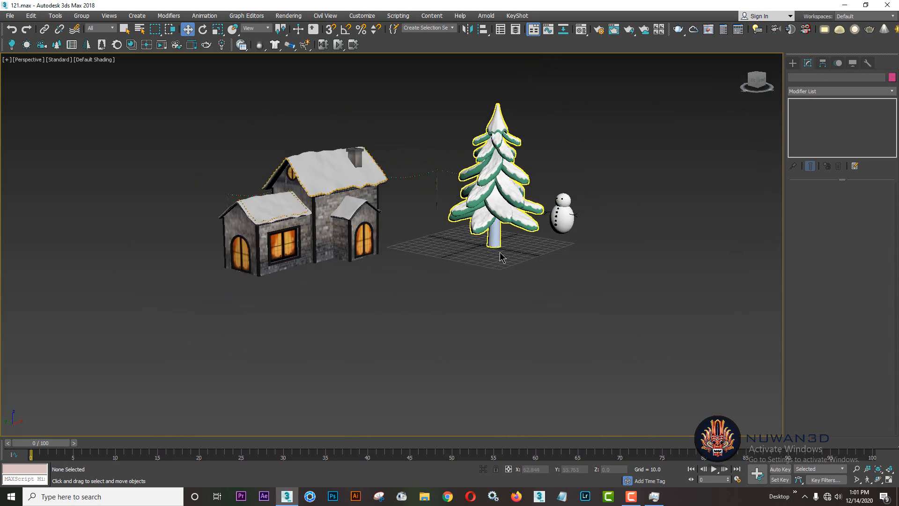
click(355, 216)
alt+middle_drag(355, 216, 311, 200)
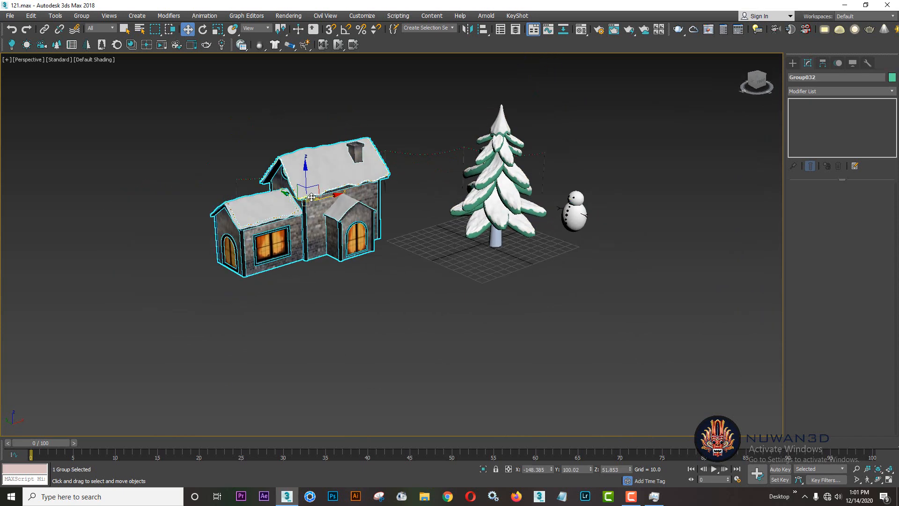
mouse_move(311, 197)
shift+mouse_down()
mouse_move(632, 190)
mouse_move(674, 159)
mouse_move(685, 168)
mouse_move(623, 148)
shift+mouse_up()
click(451, 286)
key(e)
key(w)
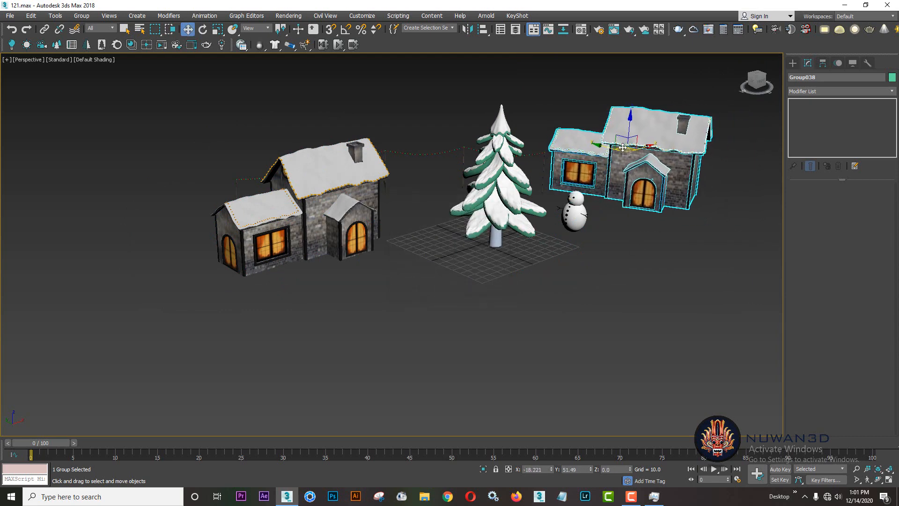
Copy the second house and move the copy back so it partly overlaps that house's outer end
alt+middle_drag(623, 147, 538, 155)
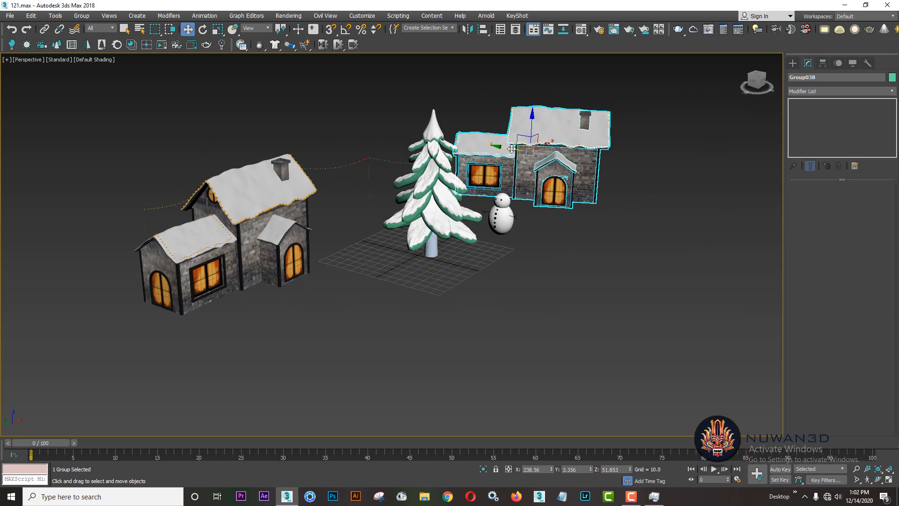
shift+drag(512, 148, 644, 169)
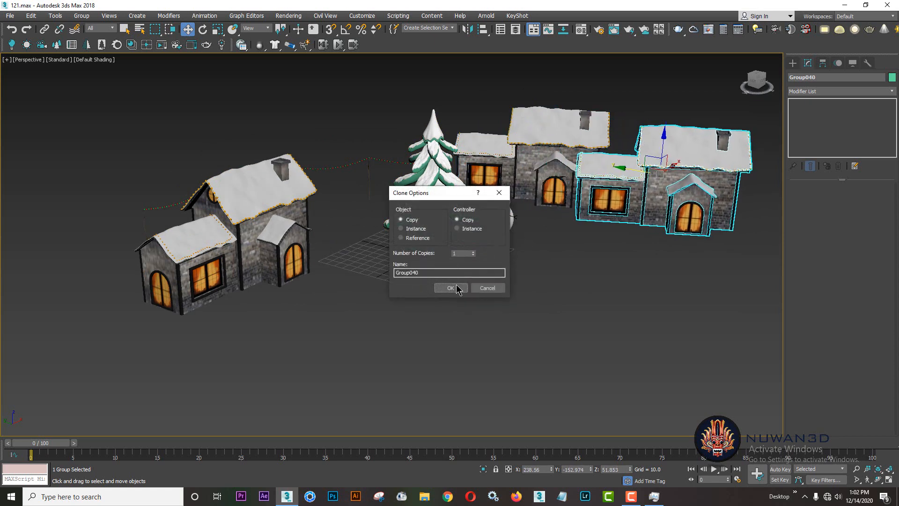
click(451, 287)
alt+middle_drag(658, 174, 654, 170)
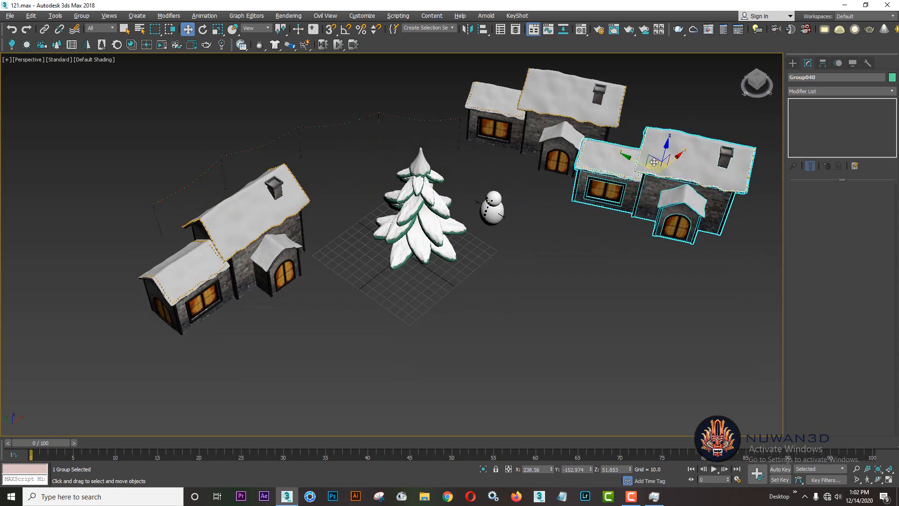
key(e)
drag(654, 162, 620, 100)
key(w)
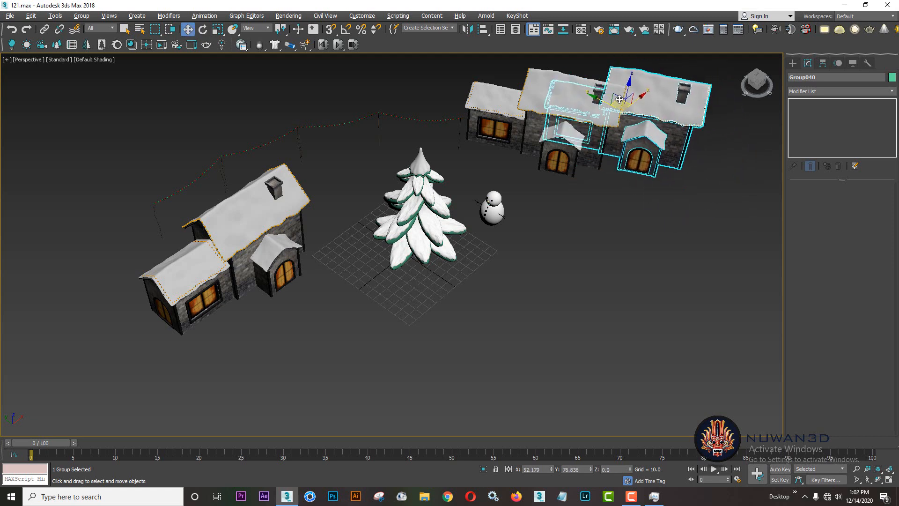
Uniformly scale up the third house so it is larger than its neighbour
key(r)
alt+middle_drag(619, 99, 643, 231)
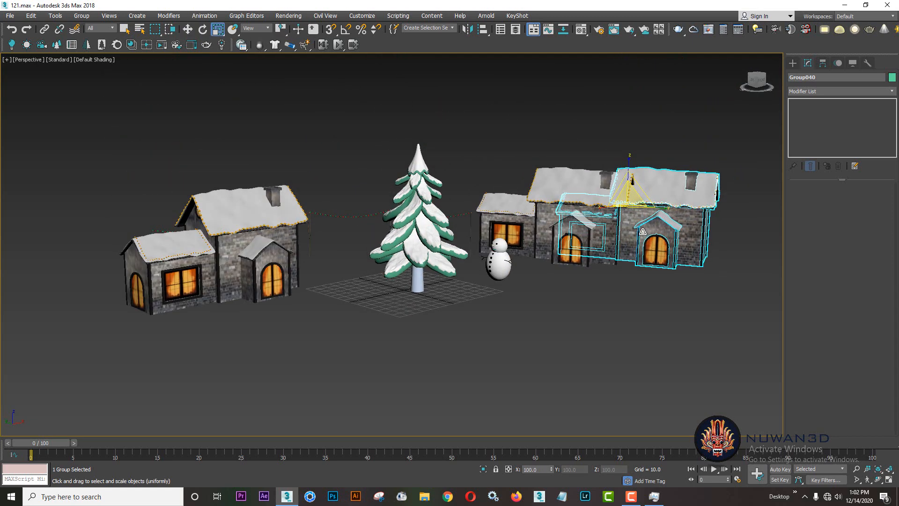
scroll(643, 231, up, 3)
key(w)
scroll(625, 202, up, 1)
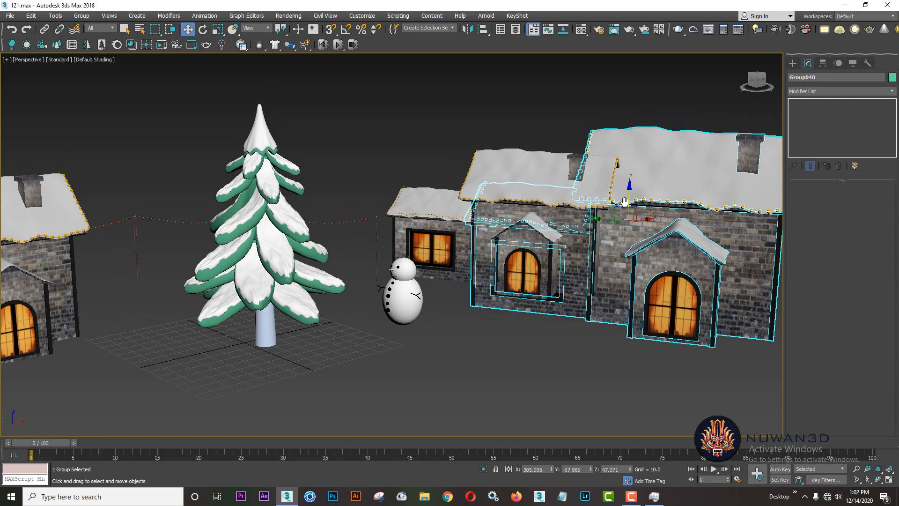
Move the enlarged house back and outward beside its neighbour, raise its base to ground level, and deselect it
alt+middle_drag(625, 201, 620, 221)
drag(620, 213, 639, 172)
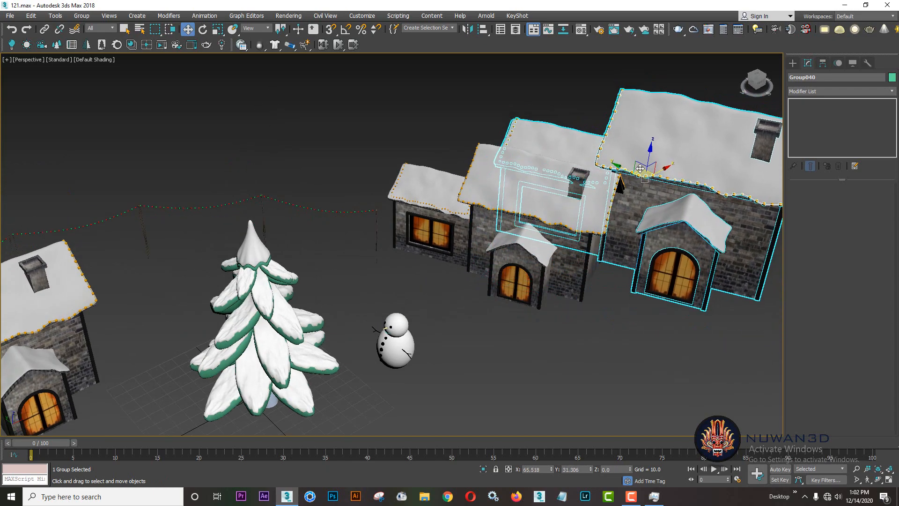
alt+middle_drag(638, 172, 614, 160)
drag(612, 163, 667, 168)
alt+middle_drag(666, 168, 700, 156)
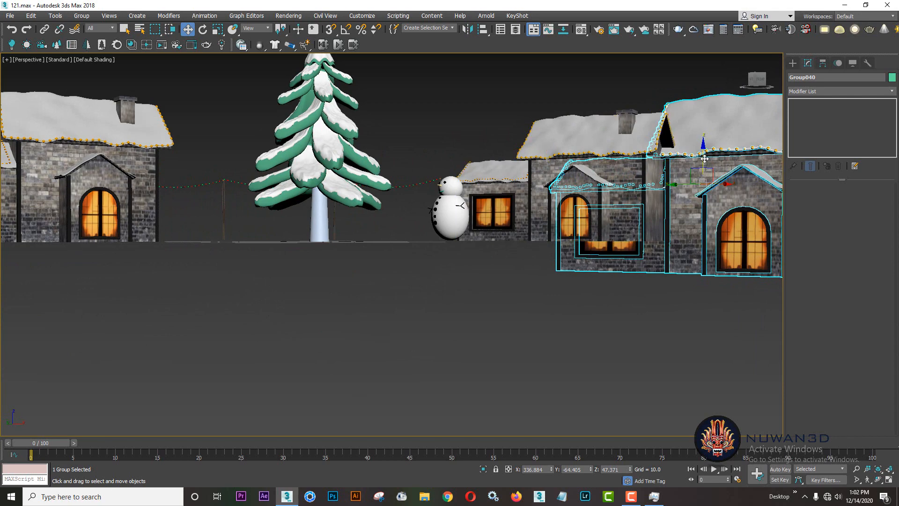
drag(705, 160, 652, 276)
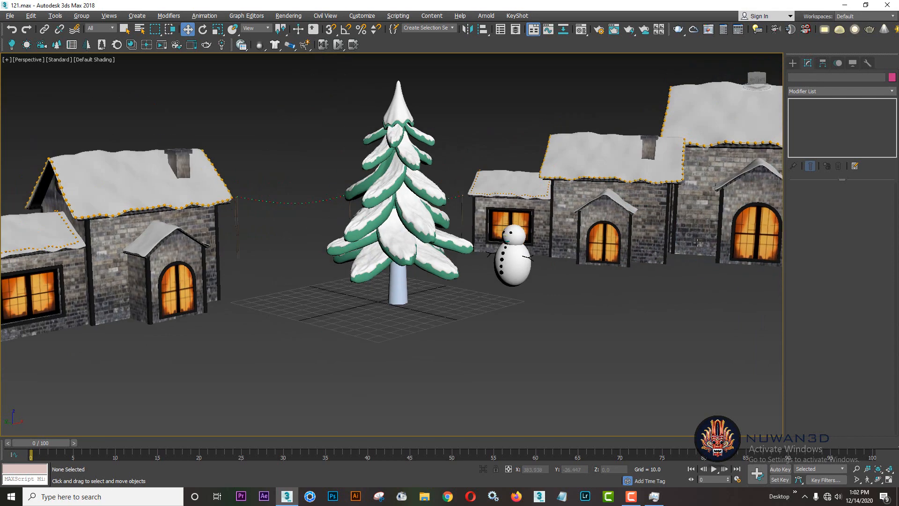
Copy the smaller front house of the rear row to the open side beyond the snowman and rotate the copy to face the scene
alt+middle_drag(697, 242, 707, 245)
scroll(594, 232, down, 4)
alt+middle_drag(594, 231, 595, 249)
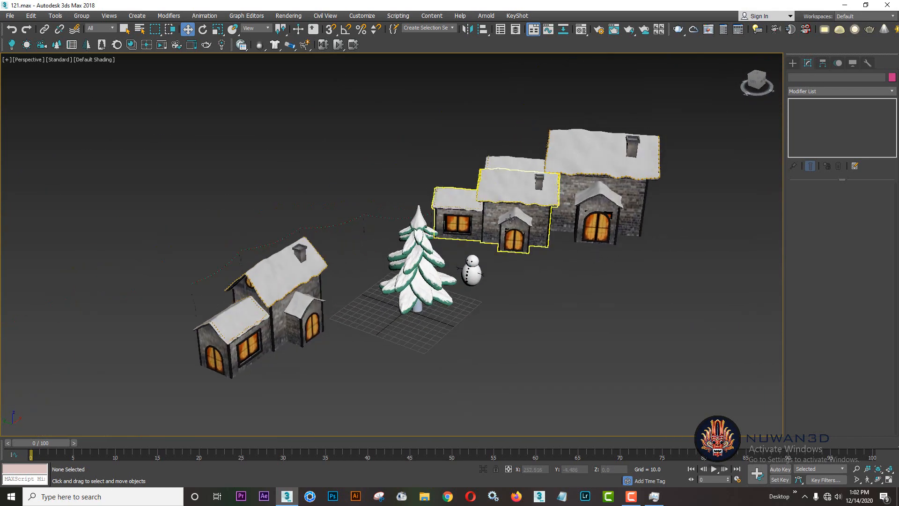
click(530, 239)
mouse_move(489, 196)
shift+mouse_down()
mouse_move(675, 255)
mouse_move(744, 262)
shift+mouse_up()
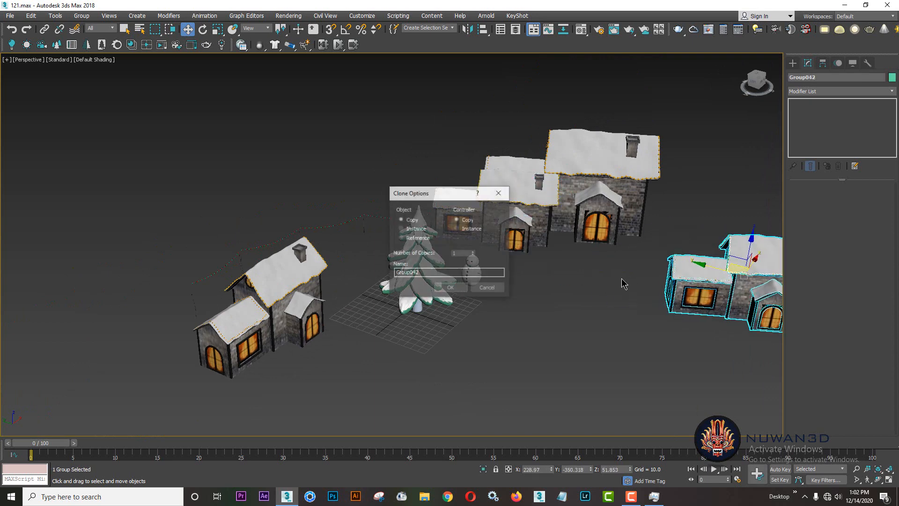
click(454, 290)
middle_drag(677, 313, 574, 267)
key(e)
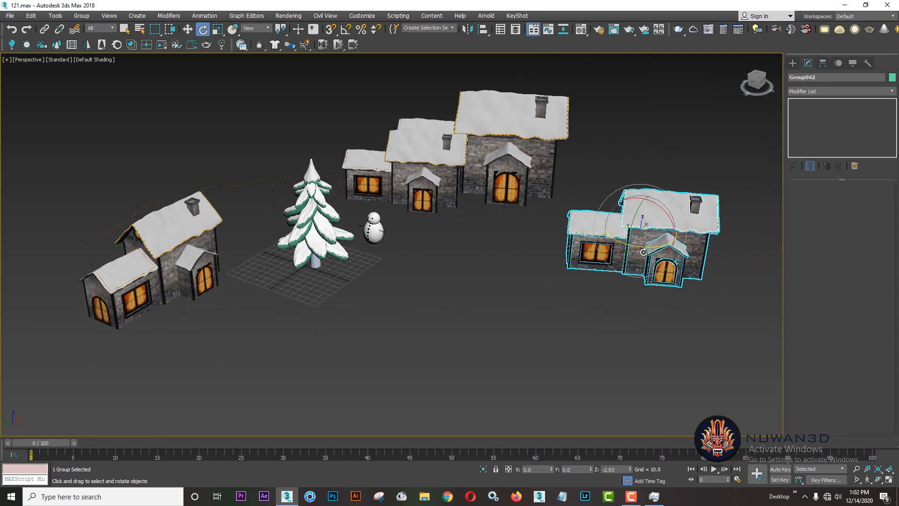
mouse_move(643, 252)
mouse_down()
mouse_move(639, 236)
mouse_move(639, 256)
mouse_up()
Move the snowman forward, away from the rear houses and in front of the tree
key(w)
click(317, 235)
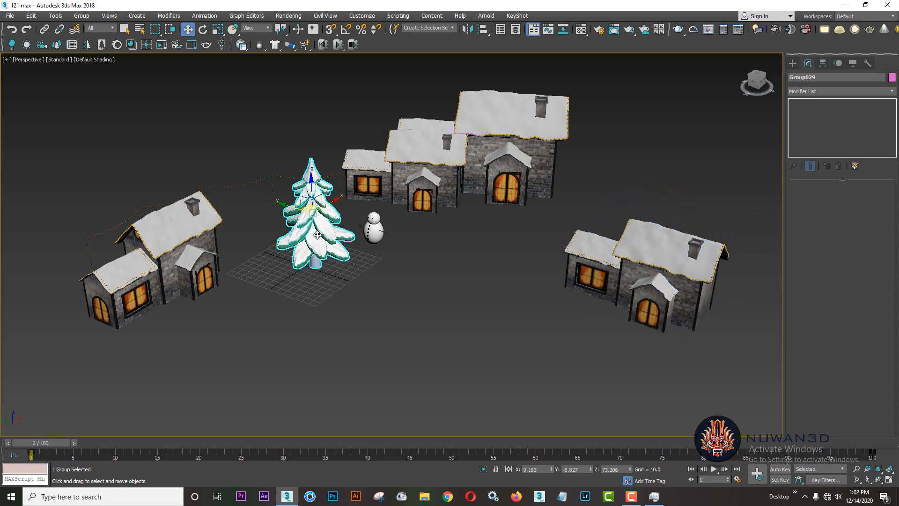
ctrl+click(375, 232)
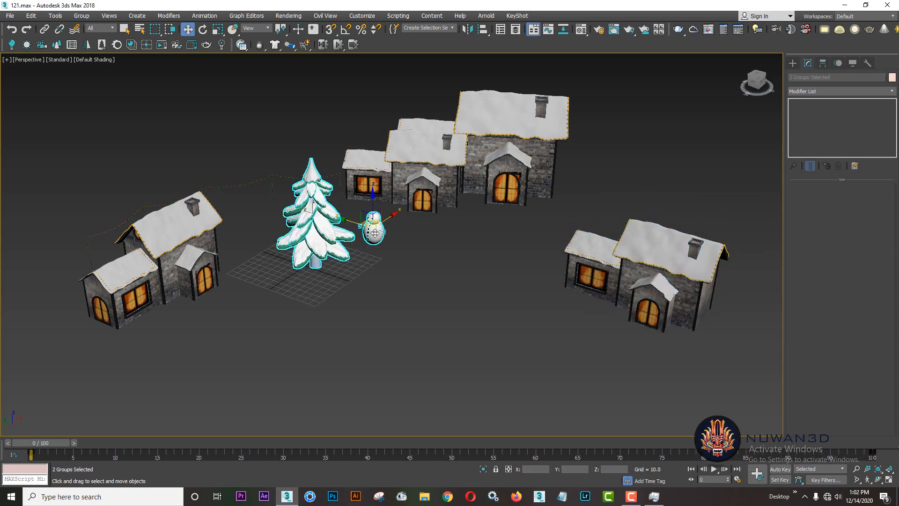
alt+click(325, 237)
drag(365, 223, 396, 277)
Copy the light string with poles behind the tree to beside the enlarged house and rotate it towards the new house
click(250, 181)
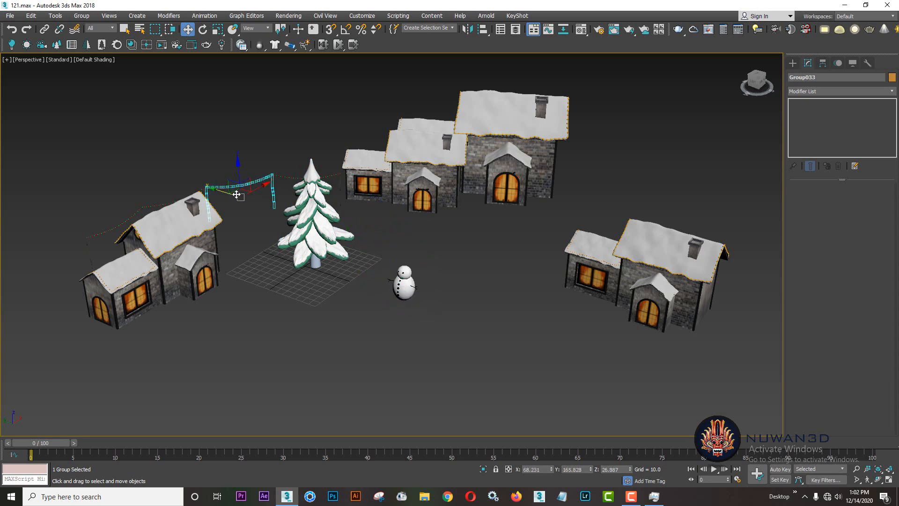
mouse_move(238, 192)
shift+mouse_down()
mouse_move(534, 243)
mouse_move(574, 199)
shift+mouse_up()
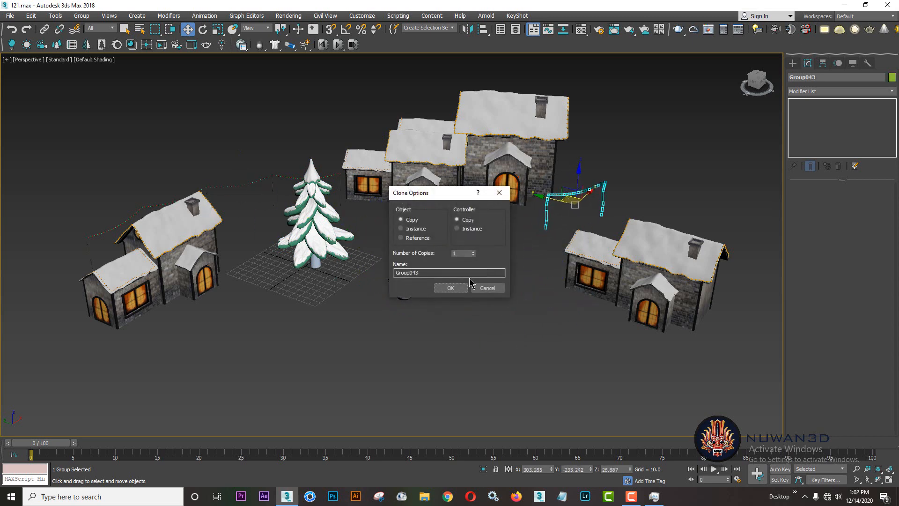
key(e)
alt+middle_drag(526, 287, 597, 233)
drag(590, 218, 523, 240)
alt+middle_drag(578, 231, 520, 246)
Copy the rotated light string outward in line with it, towards the back of the new house, and deselect it
key(w)
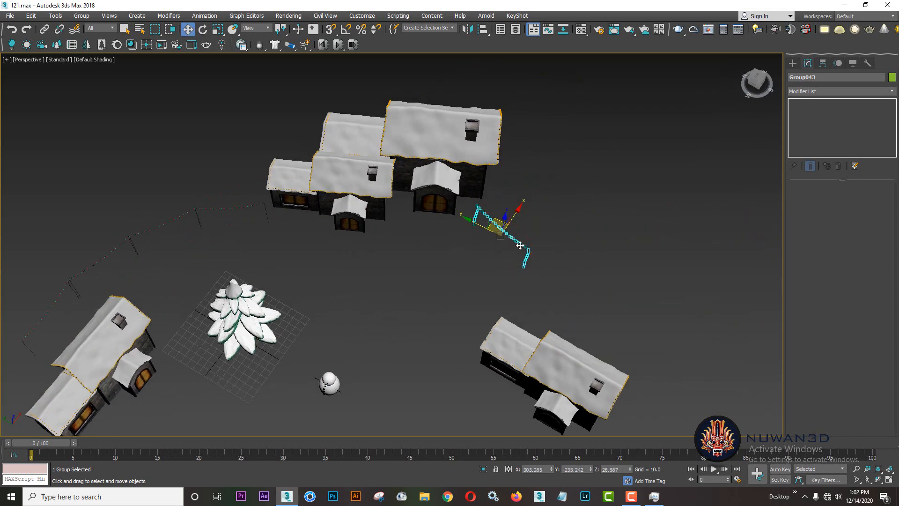
shift+drag(494, 221, 561, 227)
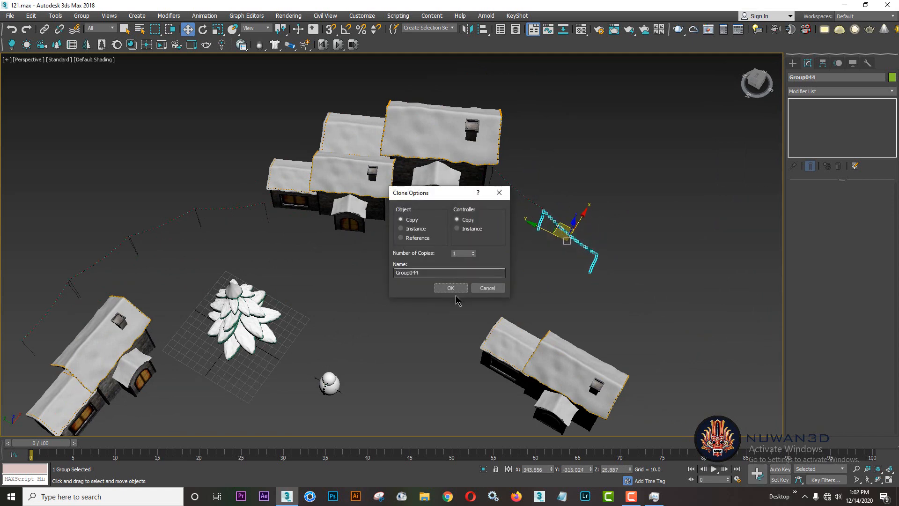
click(446, 287)
alt+middle_drag(482, 316, 579, 188)
click(579, 173)
middle_drag(339, 213, 464, 231)
alt+middle_drag(251, 270, 443, 274)
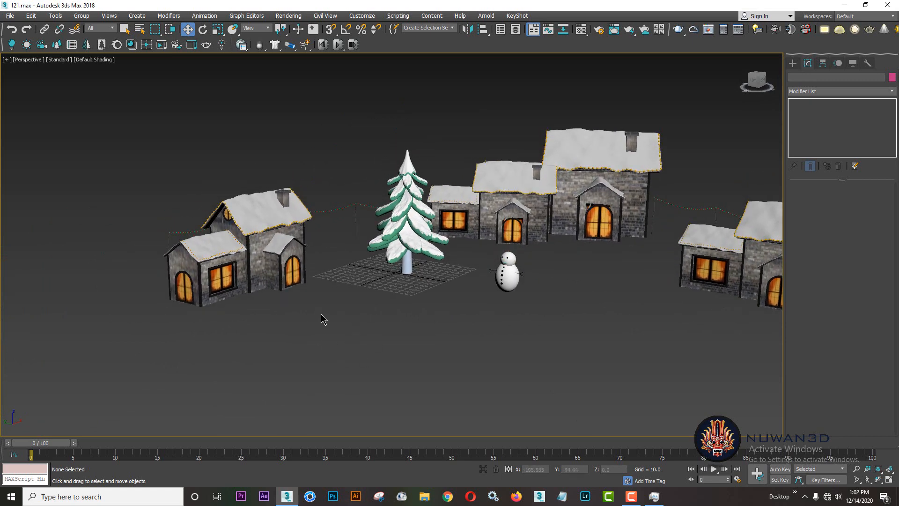
Create a flat box about 180 units long, 73 wide and 3 high on the ground in front of the snowman
scroll(505, 335, down, 4)
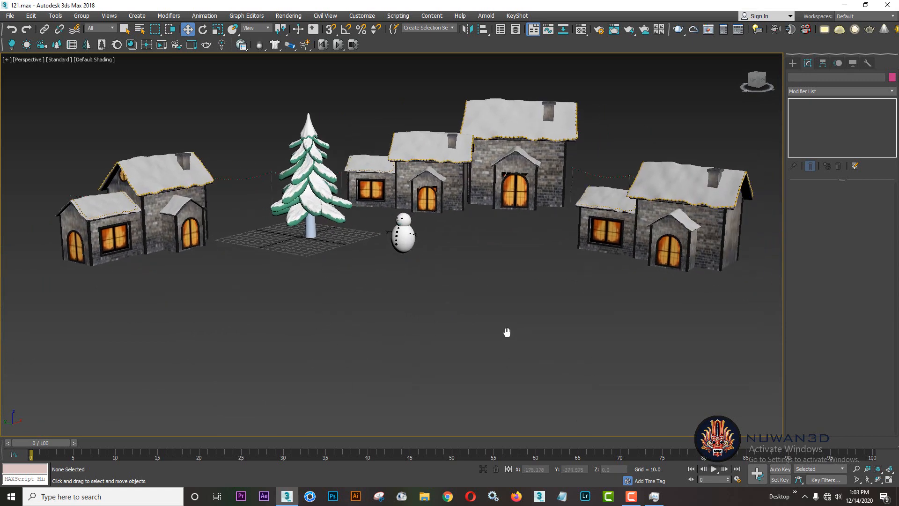
alt+middle_drag(540, 345, 463, 303)
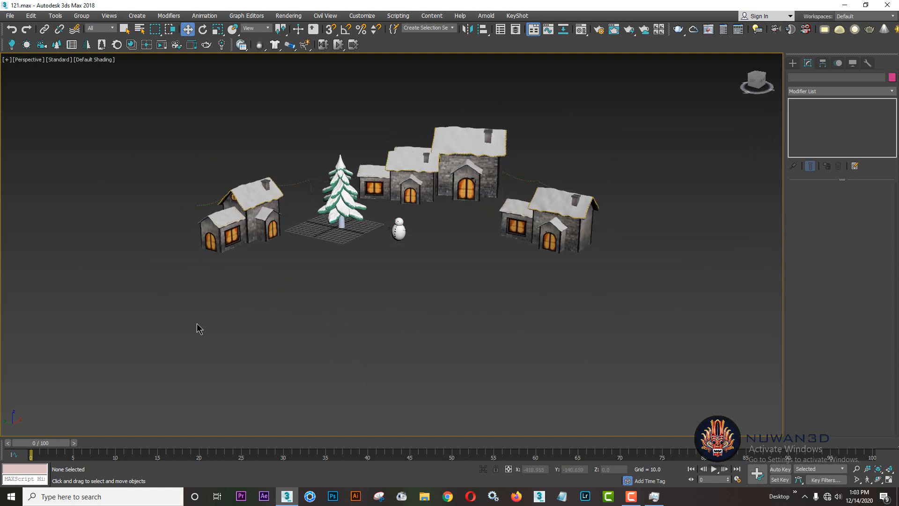
alt+middle_drag(436, 279, 484, 288)
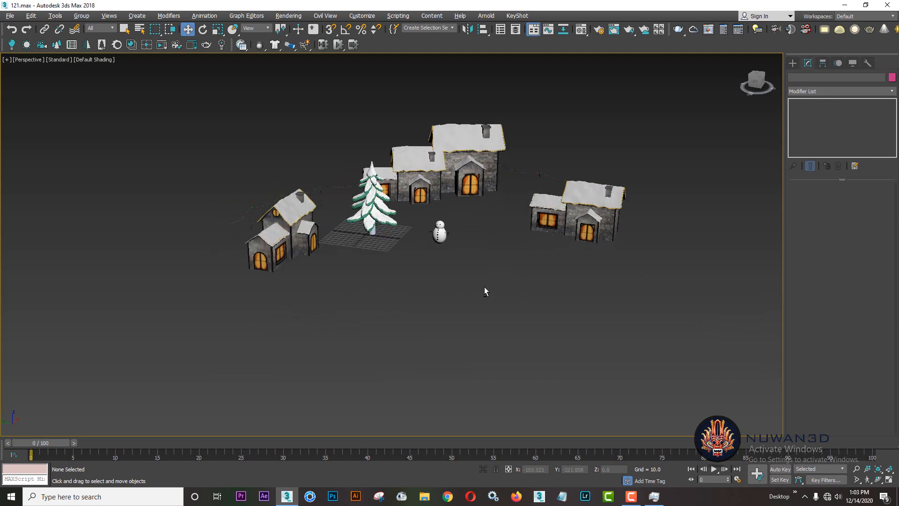
middle_drag(561, 288, 522, 289)
click(793, 63)
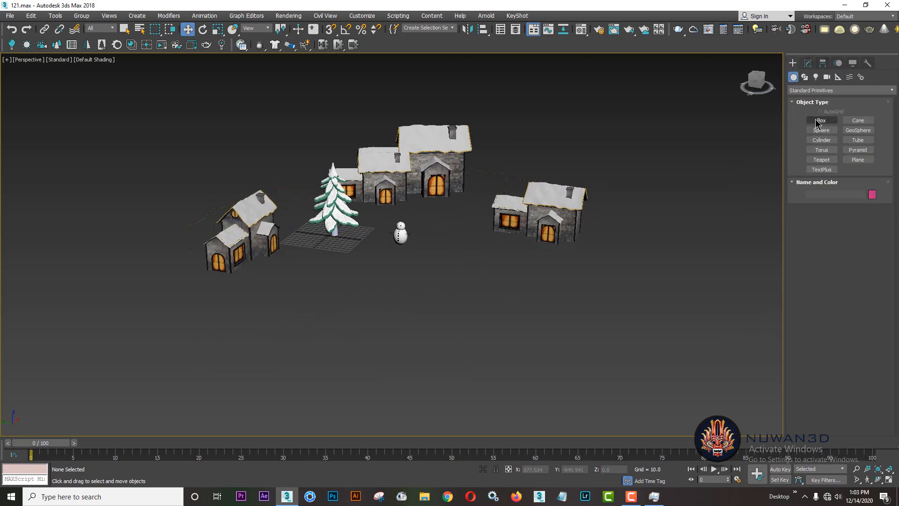
click(821, 120)
scroll(562, 283, up, 4)
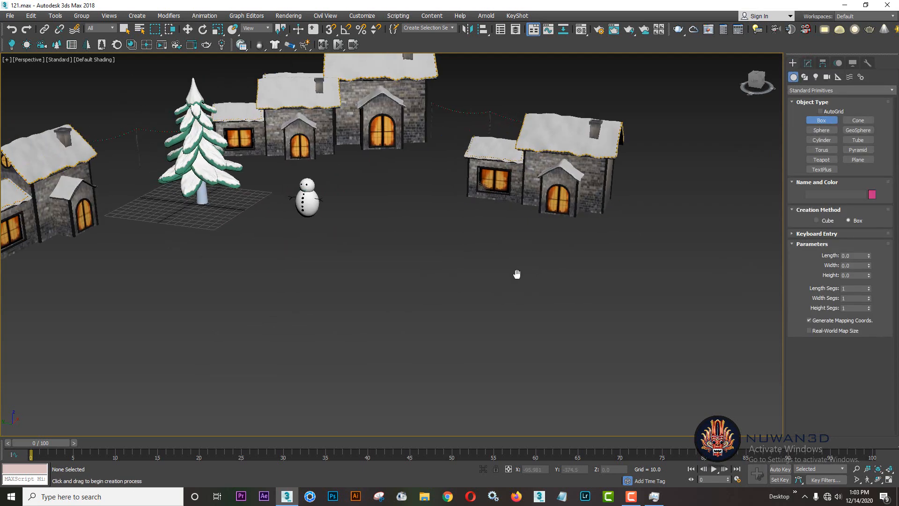
middle_drag(517, 274, 412, 245)
drag(374, 228, 524, 303)
click(501, 305)
key(w)
key(z)
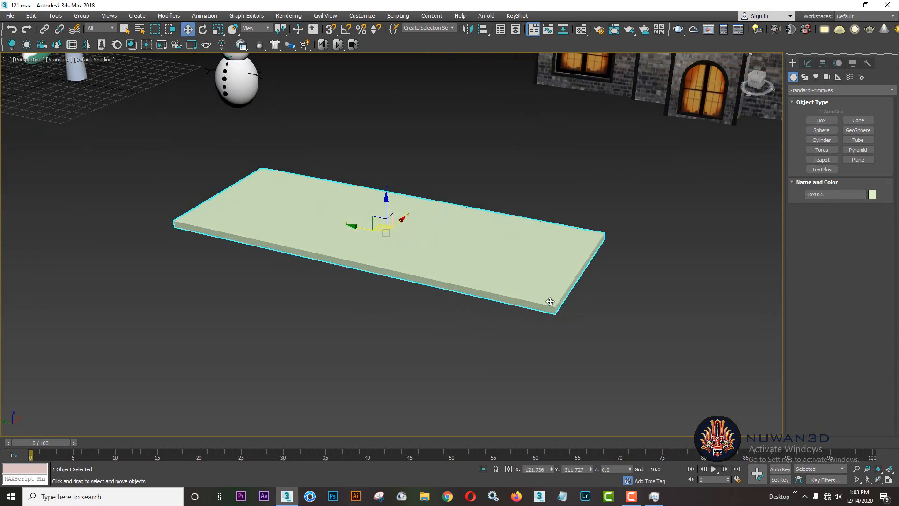
Display edged faces and set the flat box's length segments to 14
key(F4)
click(807, 63)
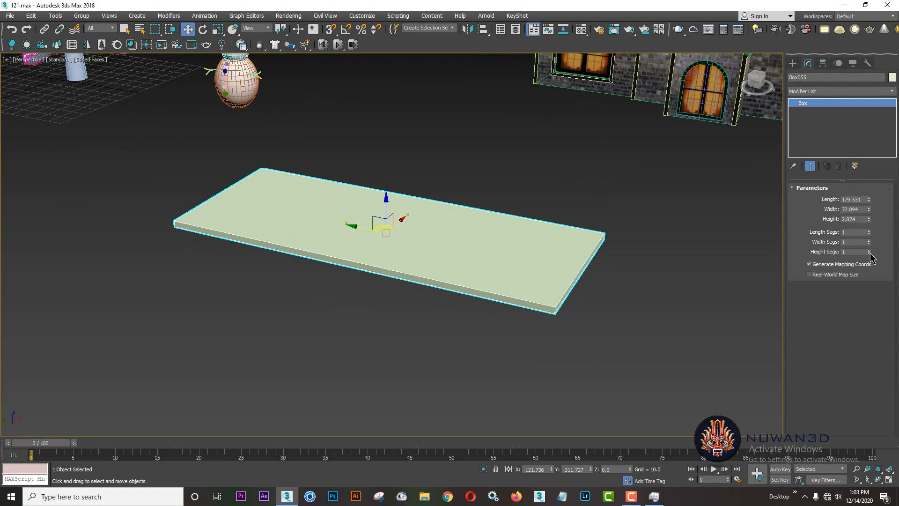
drag(870, 253, 877, 282)
drag(872, 223, 878, 228)
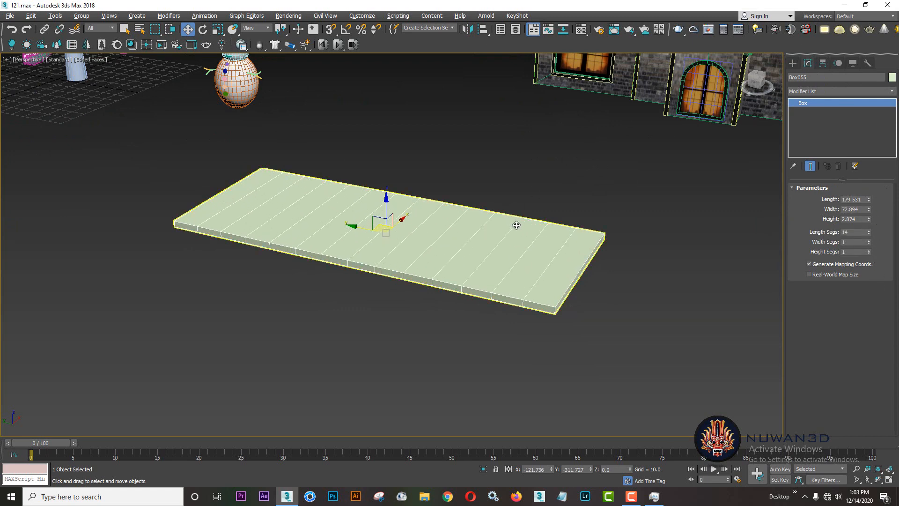
scroll(516, 225, up, 1)
Apply a Bend modifier to the box on the Y axis with direction 90 and angle -47.5 to arch it upward
click(811, 91)
scroll(817, 160, down, 3)
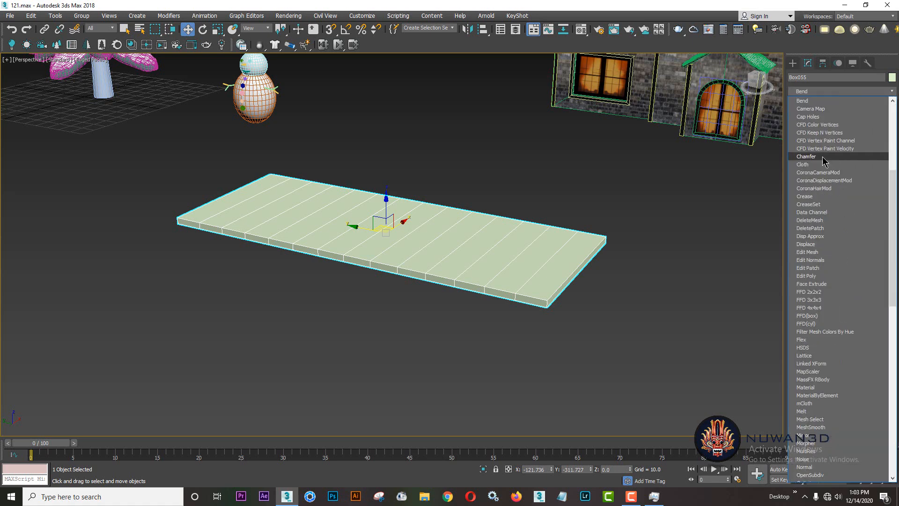
click(815, 101)
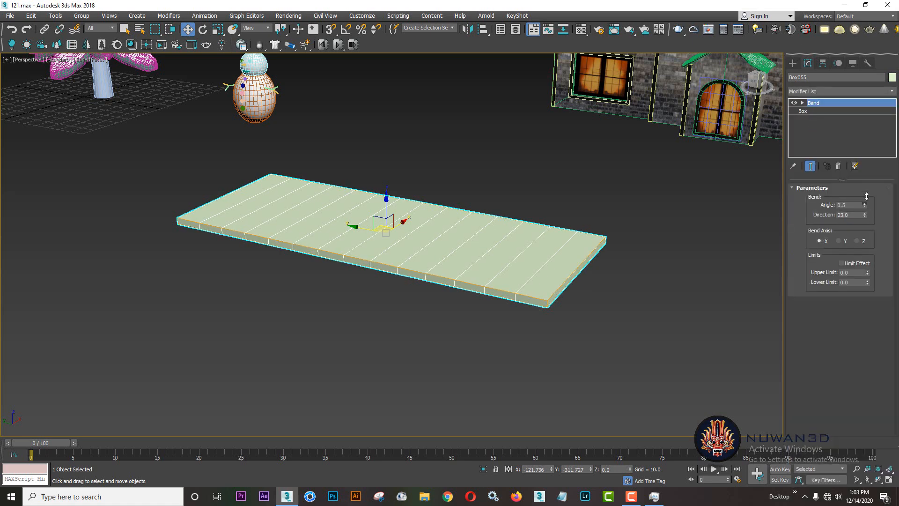
drag(865, 205, 864, 195)
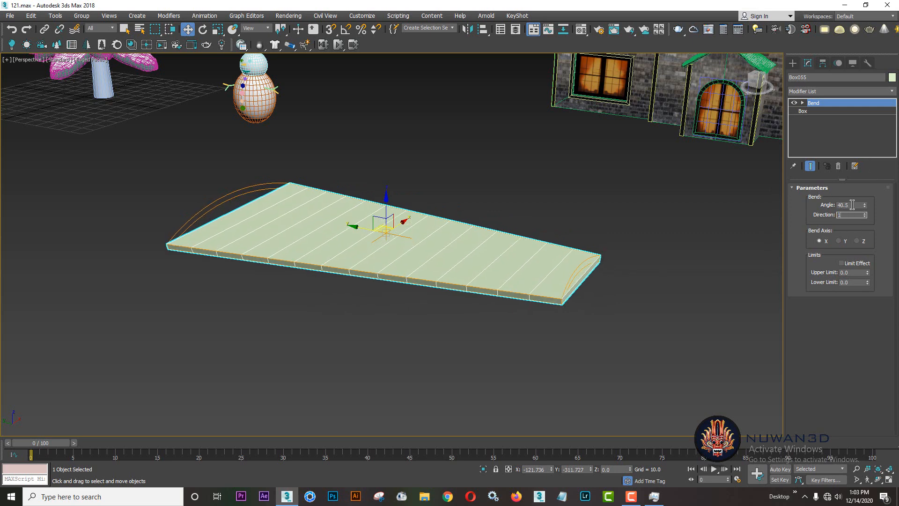
click(853, 204)
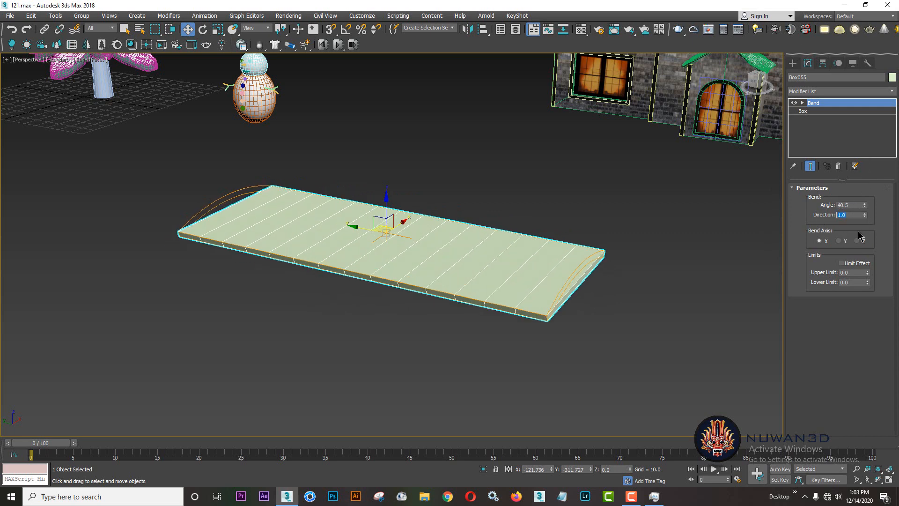
click(844, 240)
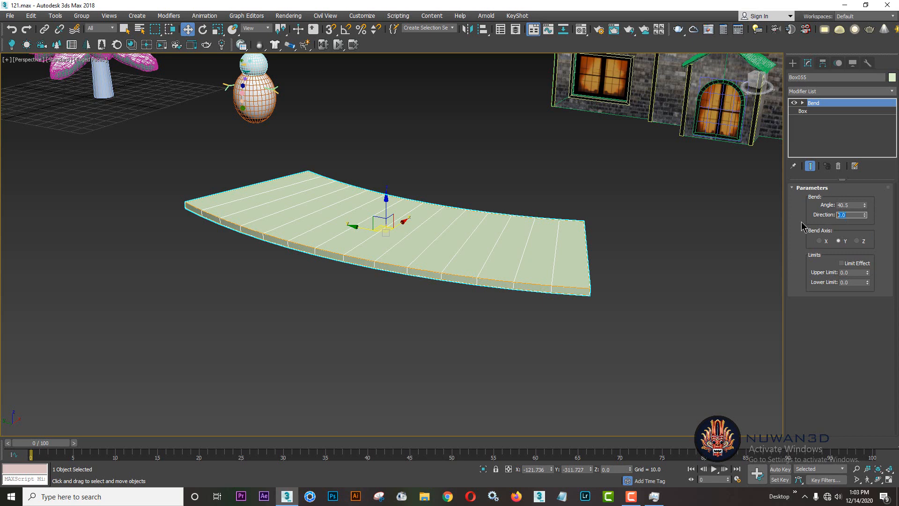
click(857, 205)
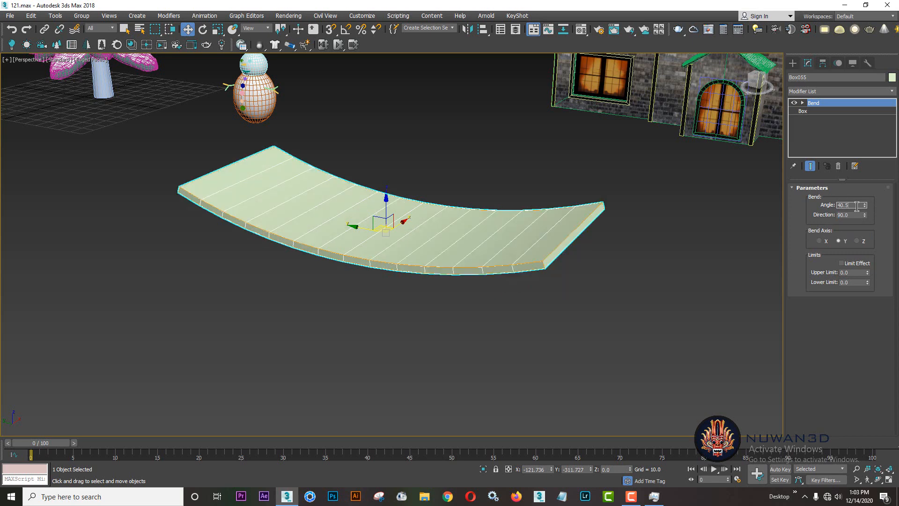
drag(864, 206, 884, 289)
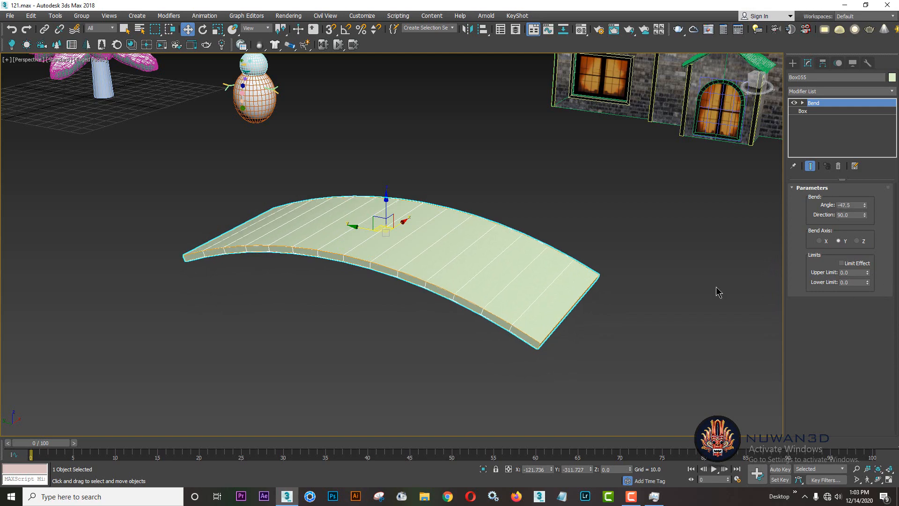
Cut the Bend modifier from the box's modifier stack
alt+middle_drag(718, 291, 635, 290)
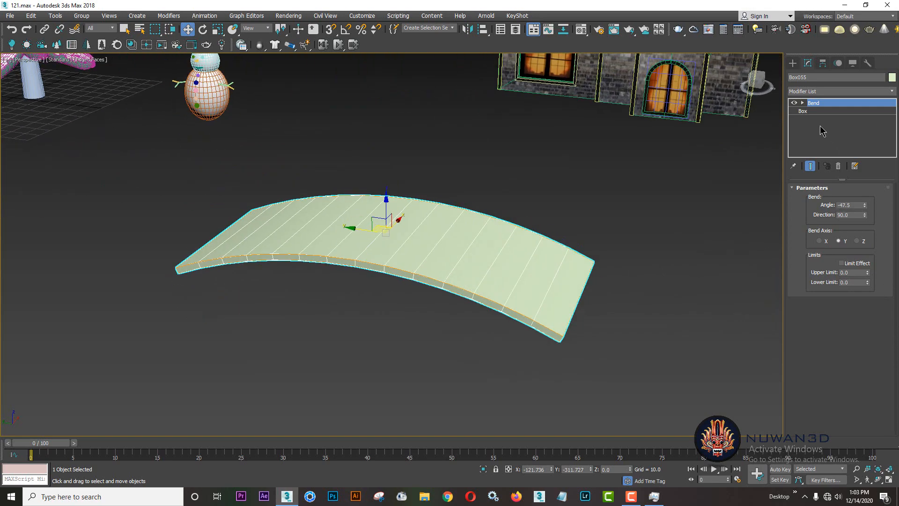
right_click(822, 104)
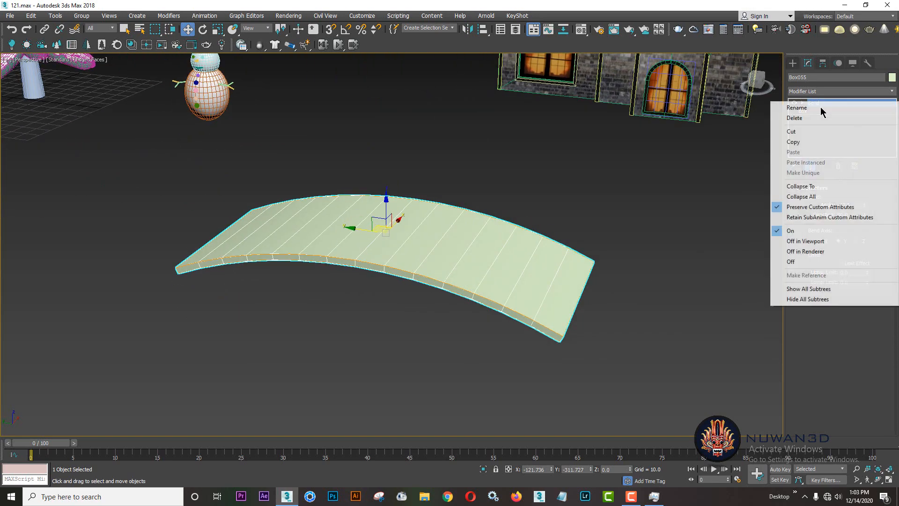
click(797, 133)
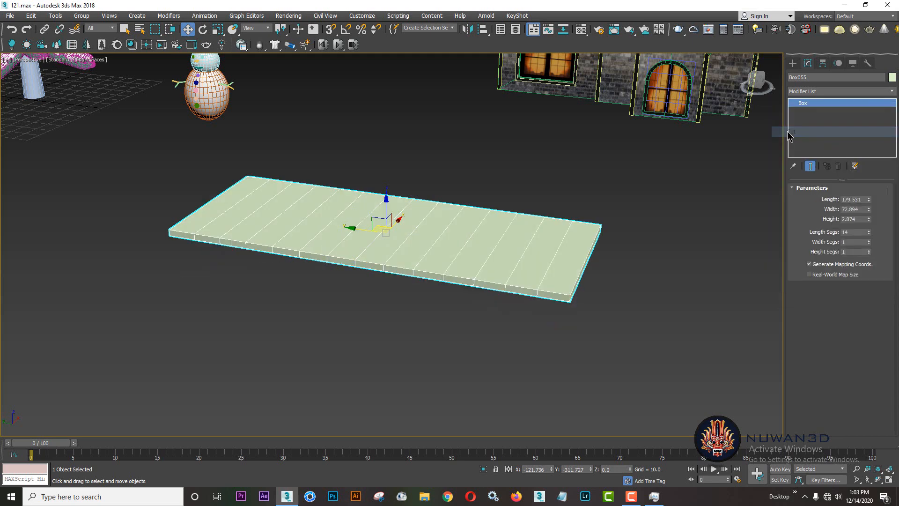
Isolate the box and create a cylinder about 3 units in radius and 27 long under its edge in the Front view
click(795, 63)
click(821, 140)
key(alt+w)
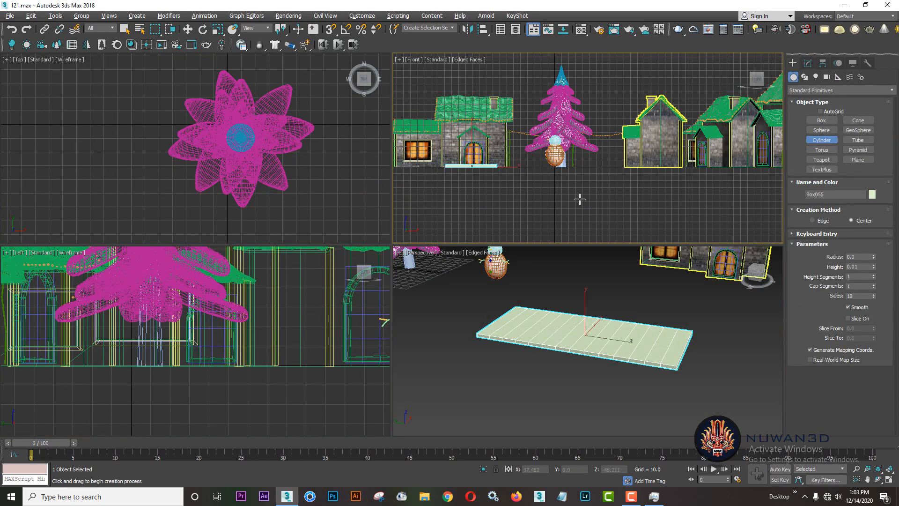
key(alt+q)
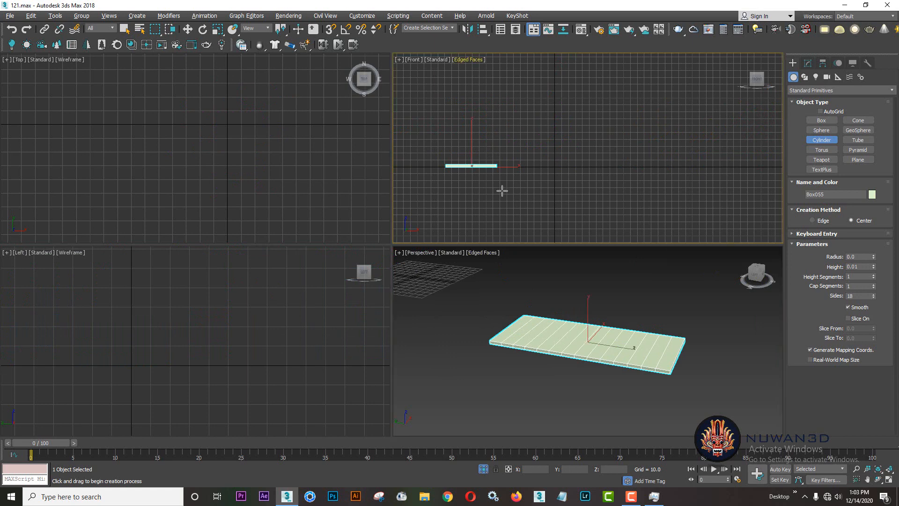
right_click(303, 319)
right_click(491, 172)
key(z)
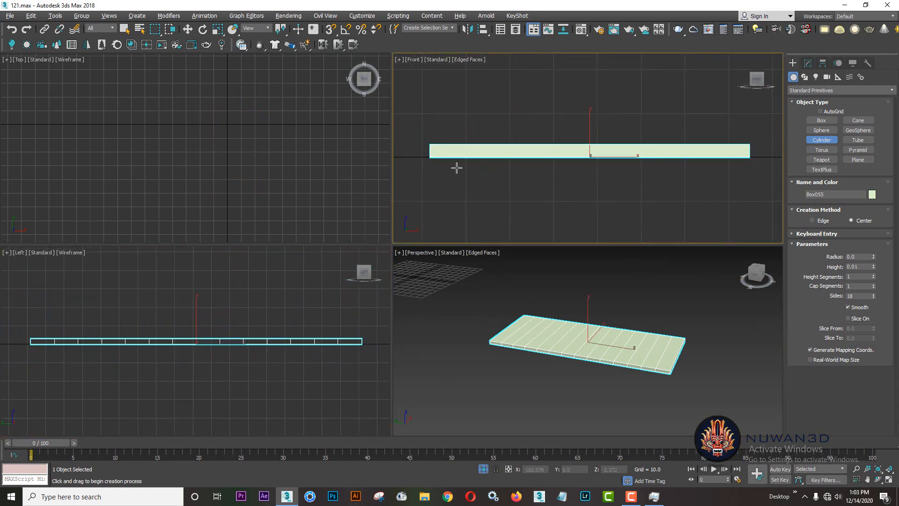
drag(445, 169, 450, 177)
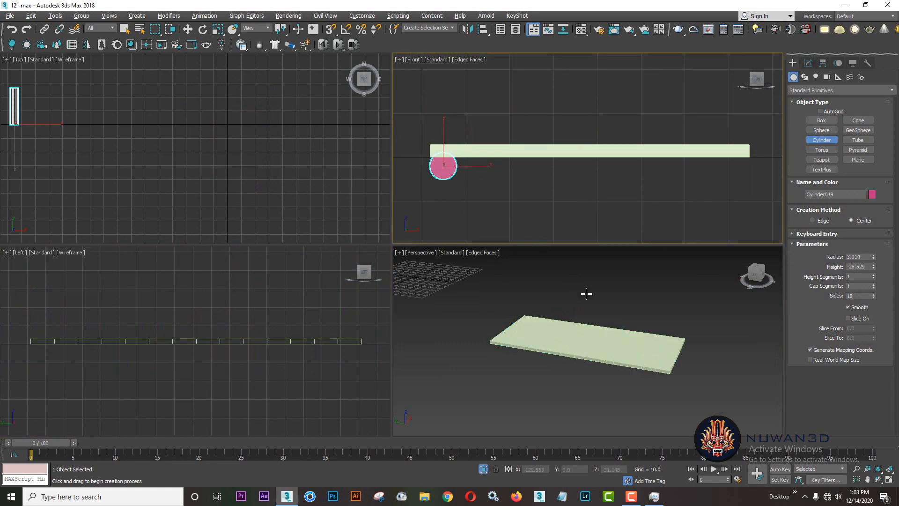
scroll(515, 196, down, 4)
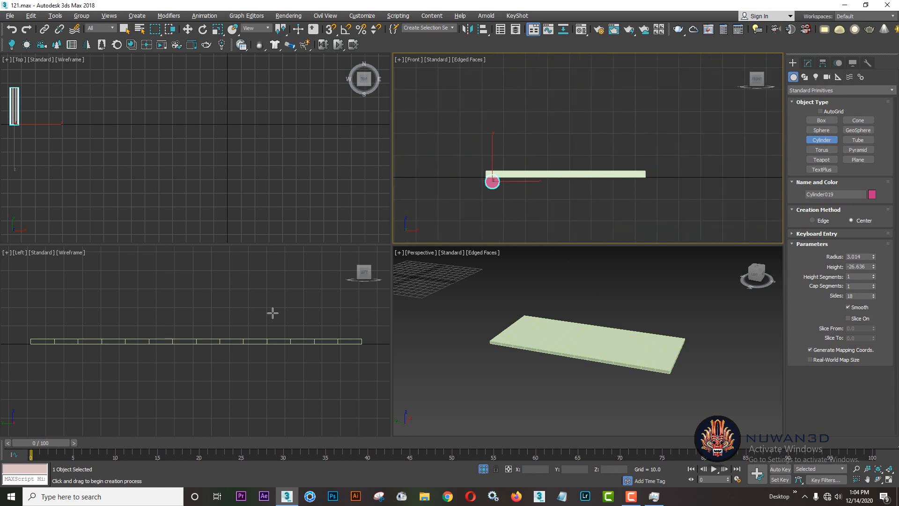
Move the cylinder along the box's length to its front corner, then maximize the perspective view and open the cylinder's parameters
scroll(259, 318, down, 5)
key(w)
drag(64, 331, 346, 328)
scroll(285, 329, up, 4)
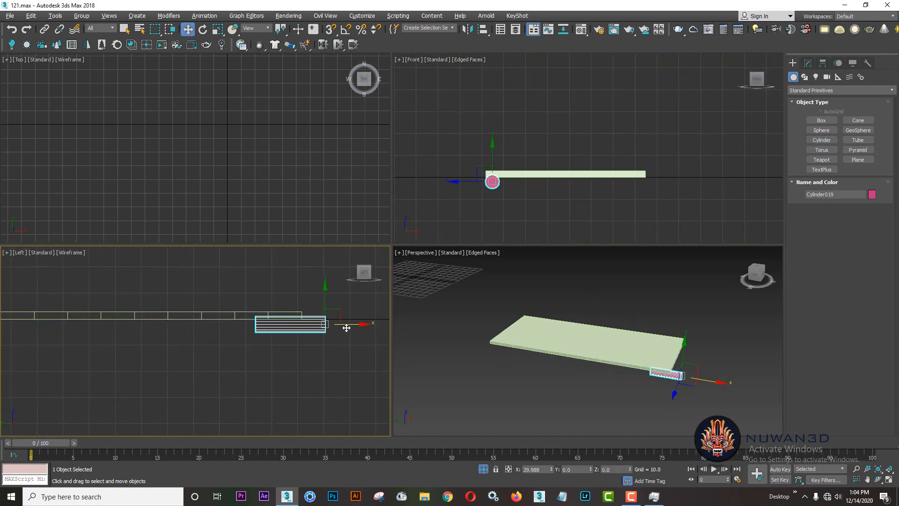
key(alt+w)
click(807, 63)
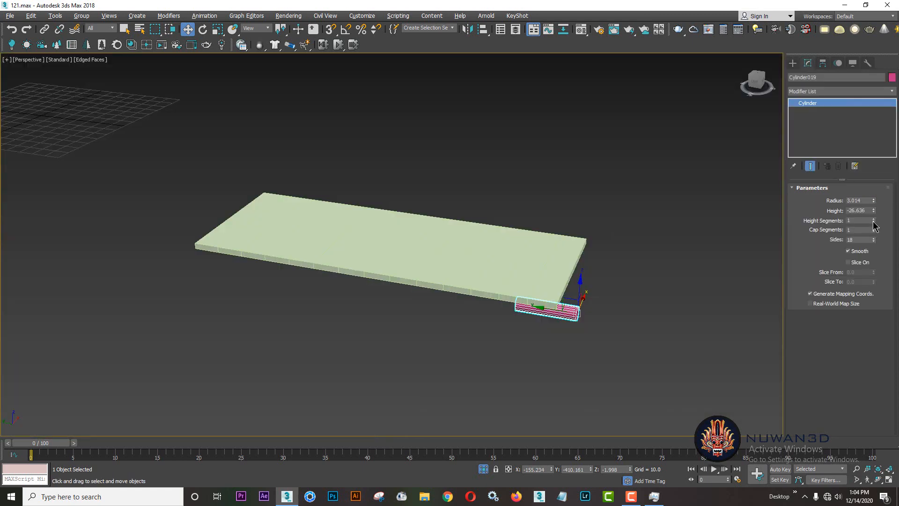
Lengthen the cylinder under the box's edge to about 194 units and raise its height segments to 60
drag(861, 243, 885, 457)
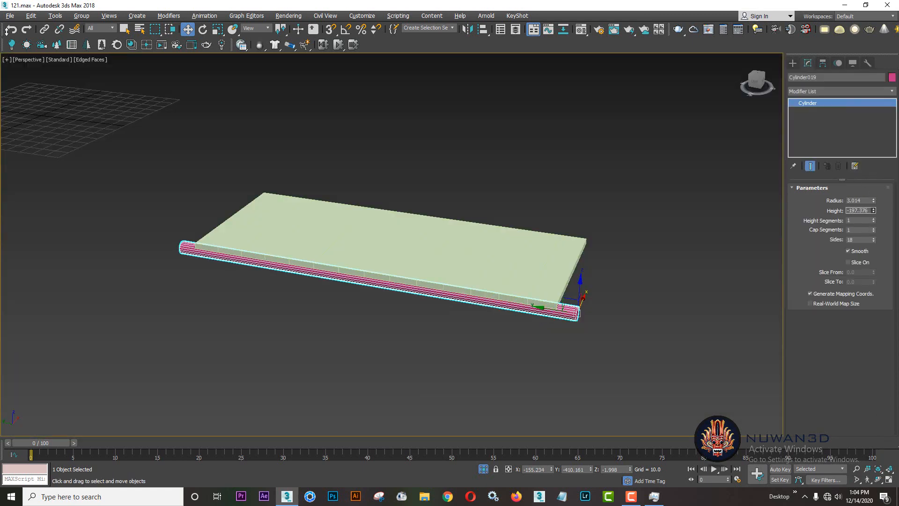
alt+middle_drag(427, 266, 453, 281)
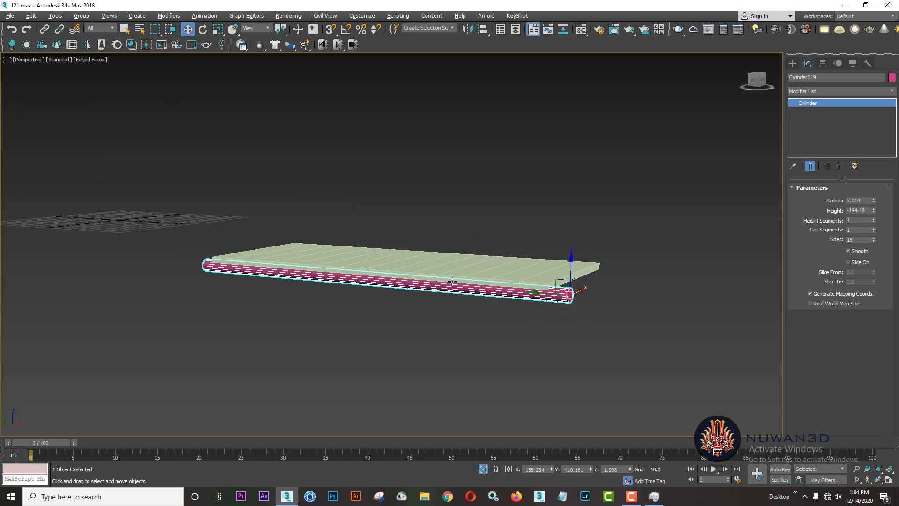
scroll(480, 296, up, 3)
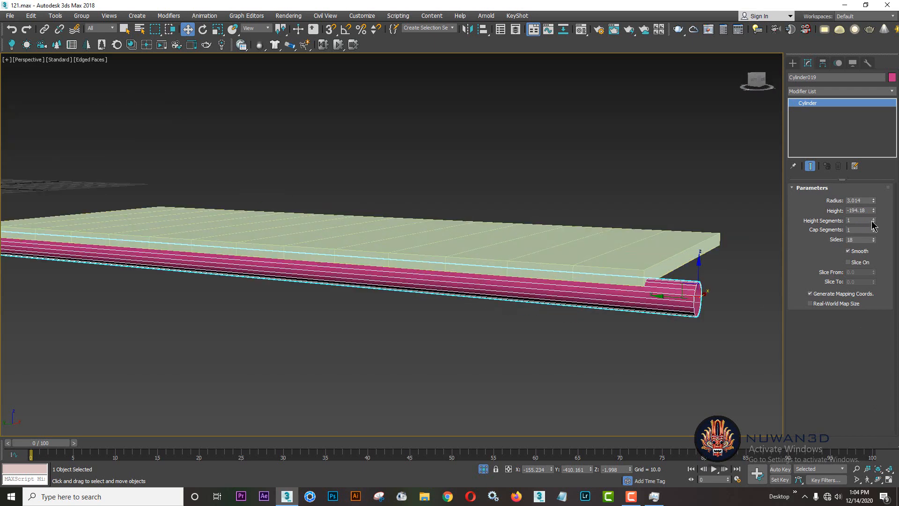
drag(875, 211, 880, 192)
alt+middle_drag(598, 321, 726, 223)
Add a Noise modifier to the cylinder with Fractal on, roughness 1.0 and strengths of Y 0.85 and Z 0.38
click(817, 95)
scroll(798, 136, down, 5)
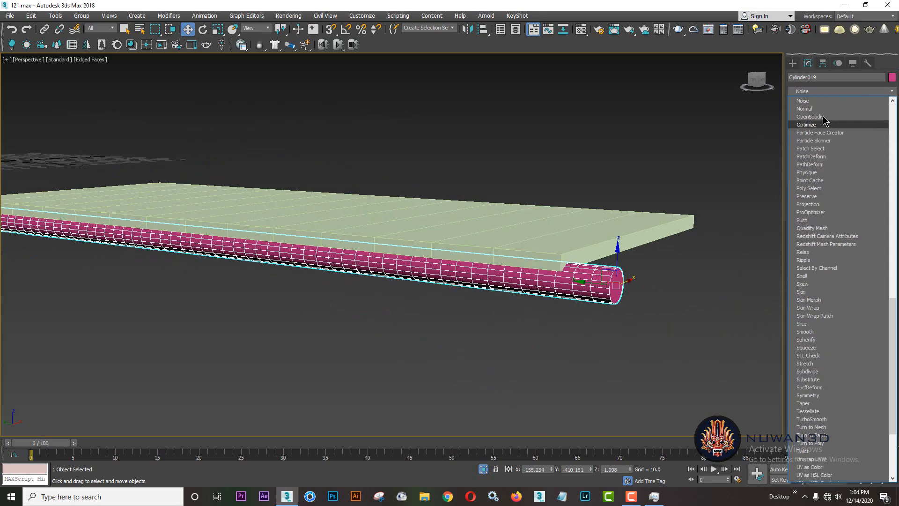
click(817, 107)
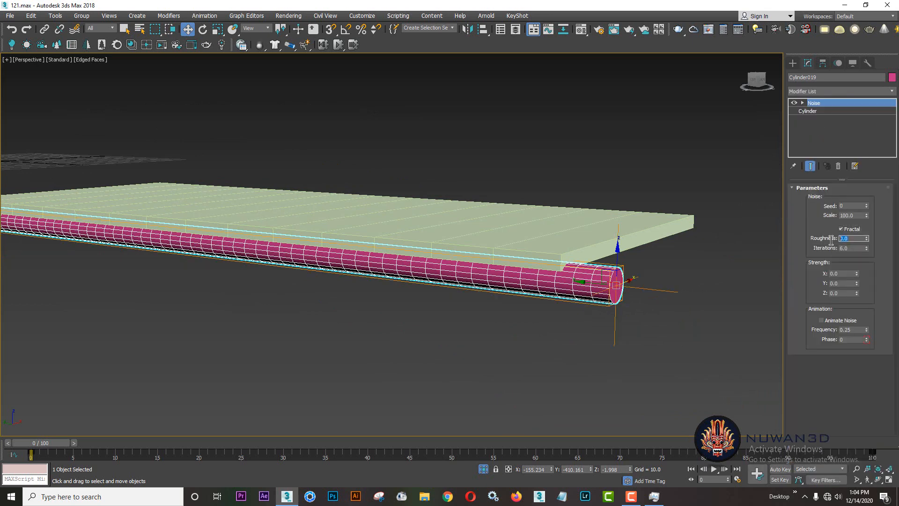
drag(857, 294, 879, 243)
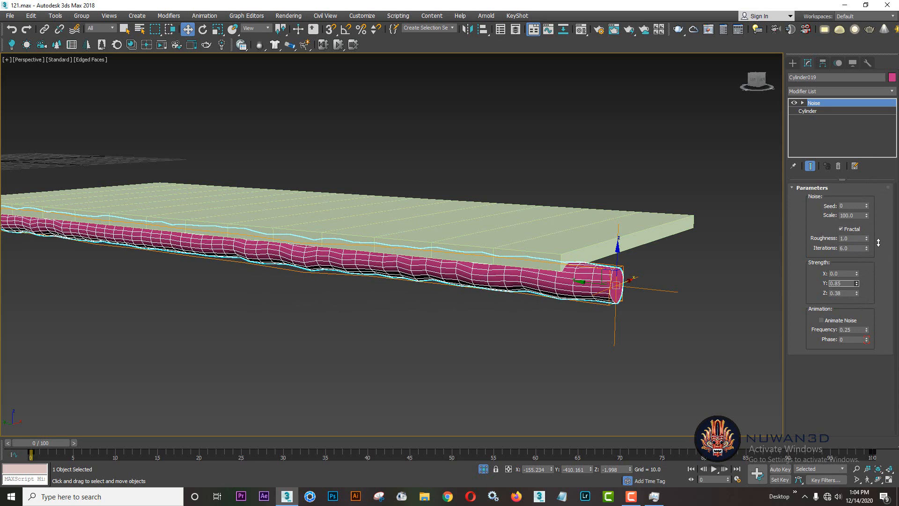
Copy the rough log to the box's opposite long edge and adjust its position under that side
click(793, 63)
alt+middle_drag(636, 251, 469, 294)
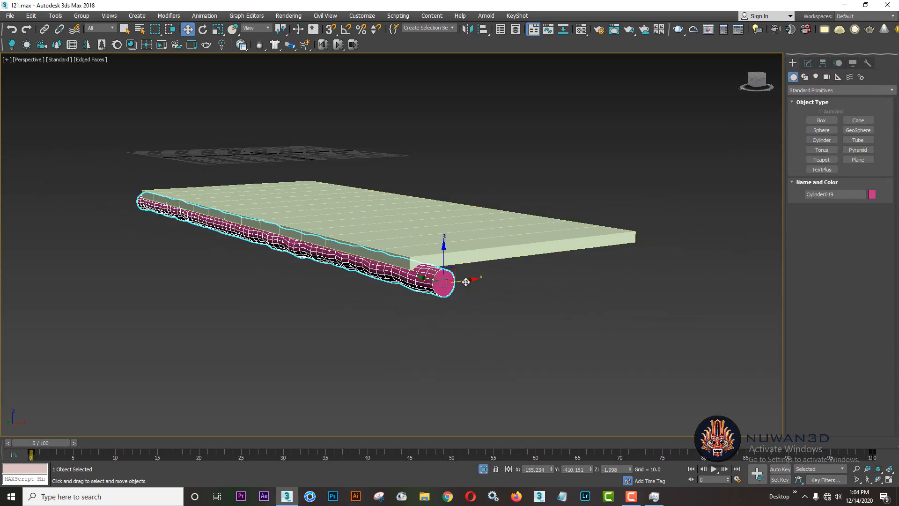
shift+drag(466, 282, 659, 274)
click(447, 287)
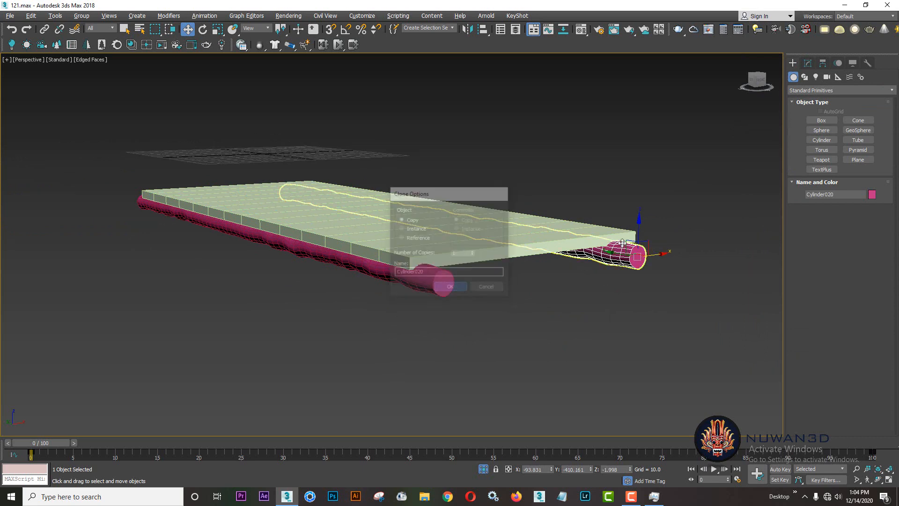
mouse_move(442, 285)
alt+middle_down()
mouse_move(526, 243)
mouse_move(555, 250)
alt+middle_up()
drag(253, 310, 287, 311)
alt+middle_drag(287, 311, 468, 319)
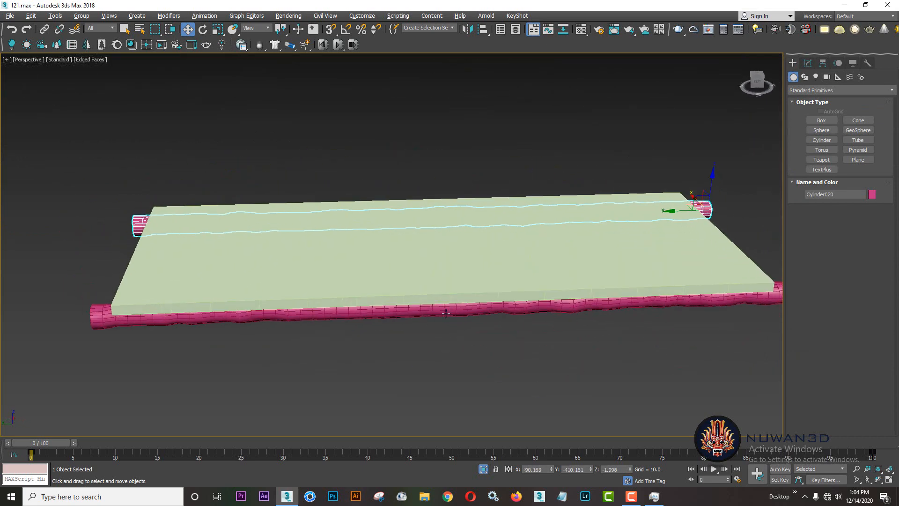
Copy the second log straight up above the box as a handrail and scale it uniformly to about 67 percent
click(590, 358)
click(710, 206)
alt+middle_drag(708, 241, 225, 232)
mouse_move(221, 232)
shift+mouse_down()
mouse_move(255, 84)
mouse_move(237, 121)
shift+mouse_up()
click(443, 285)
key(r)
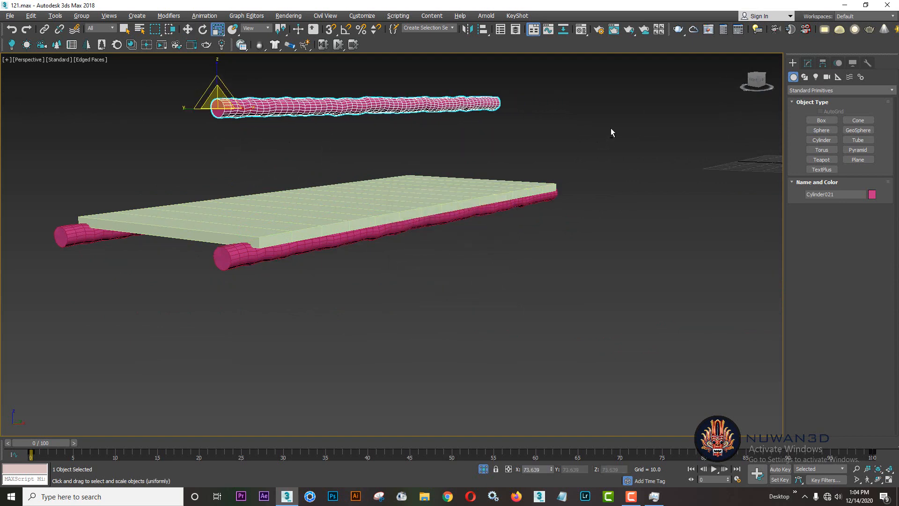
In the Left view, shift the handrail slightly inward and lengthen its base cylinder to a height of about 285
key(alt+w)
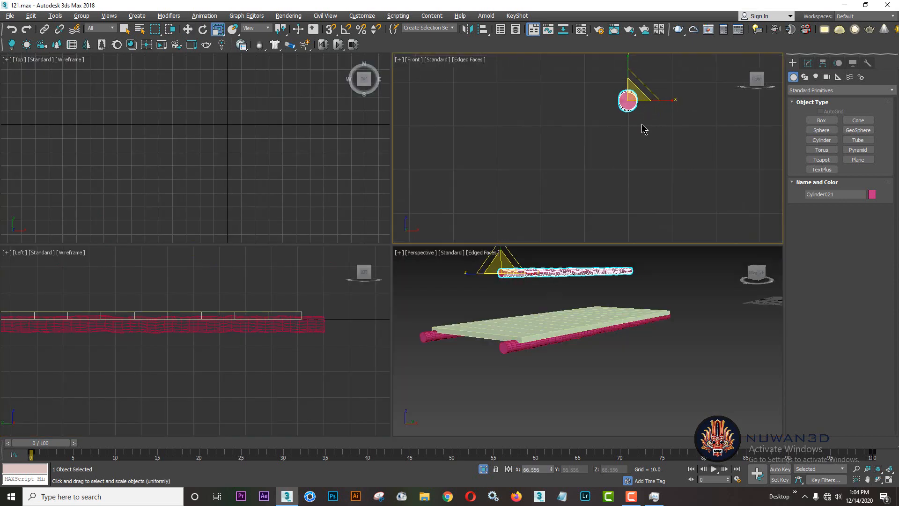
scroll(631, 70, down, 3)
key(w)
right_click(316, 330)
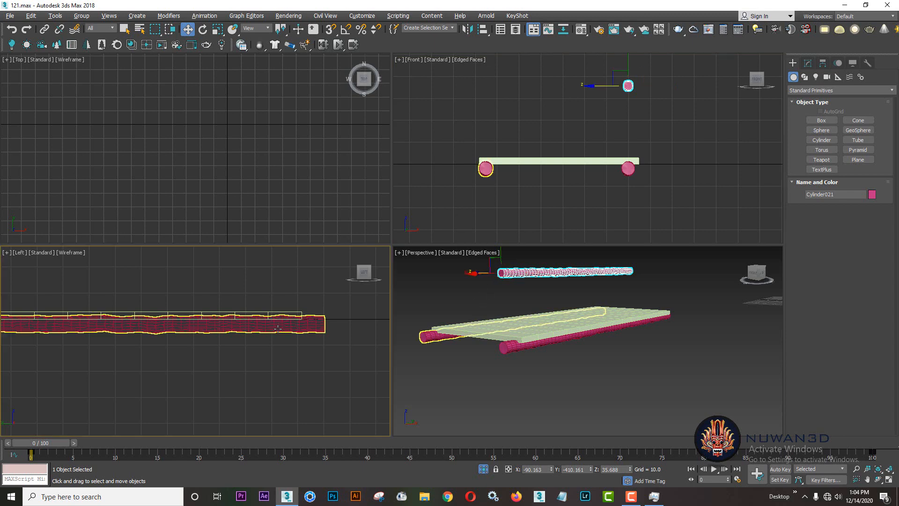
key(z)
key(alt+w)
middle_drag(486, 315, 554, 265)
scroll(605, 243, down, 2)
scroll(554, 265, down, 2)
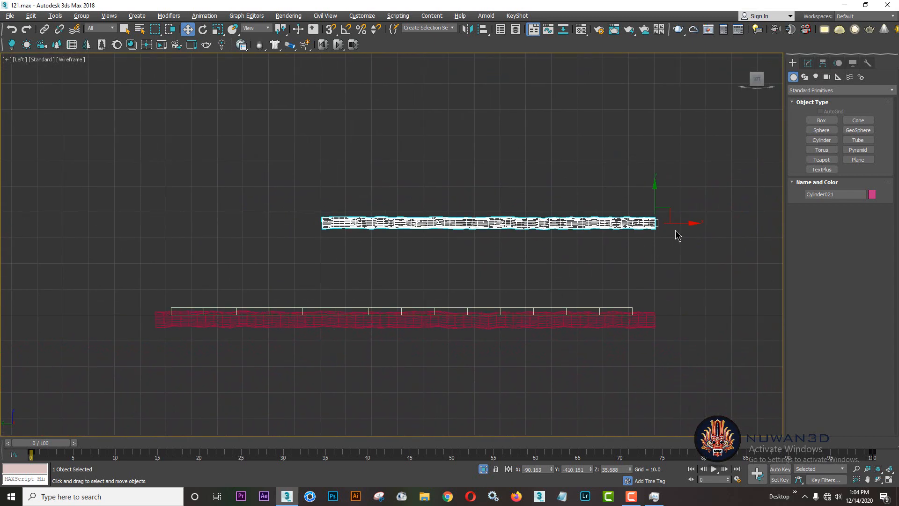
drag(676, 224, 671, 224)
click(807, 63)
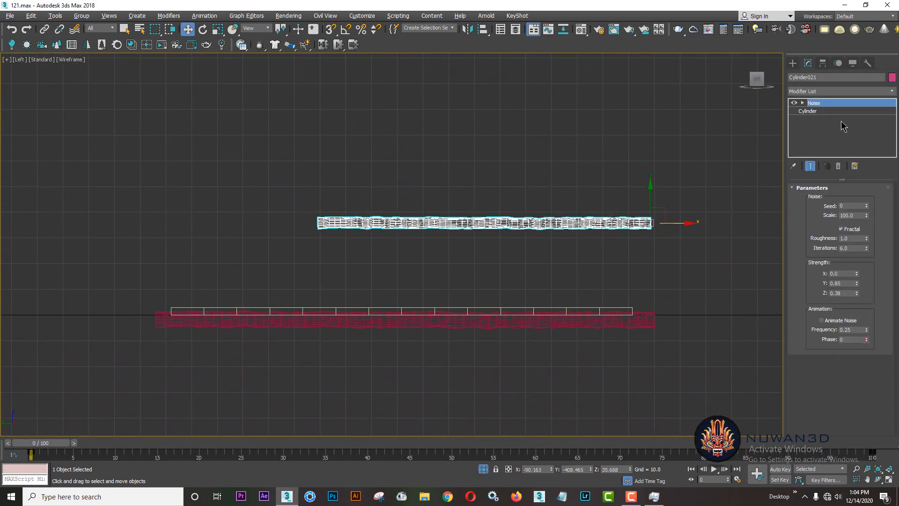
click(832, 111)
drag(874, 211, 881, 232)
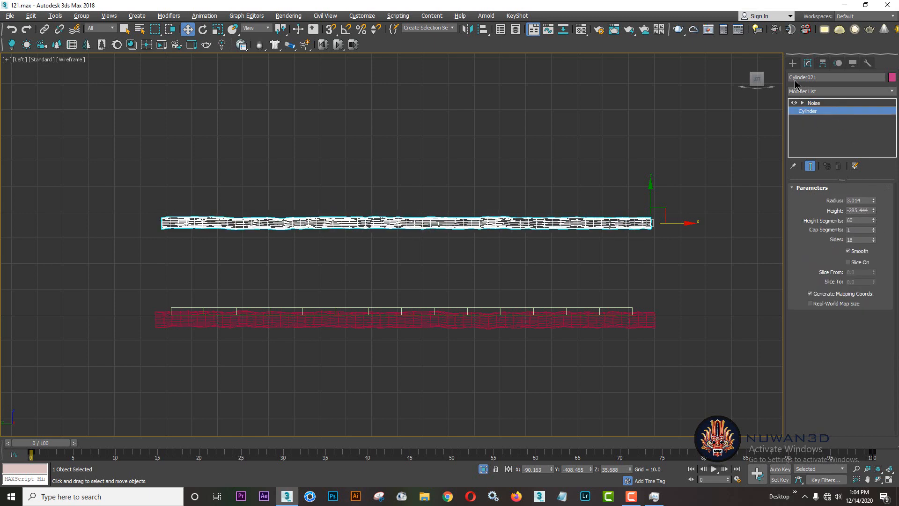
Copy the handrail down to the level of the box in the Left view
click(792, 63)
middle_drag(646, 213, 641, 213)
key(e)
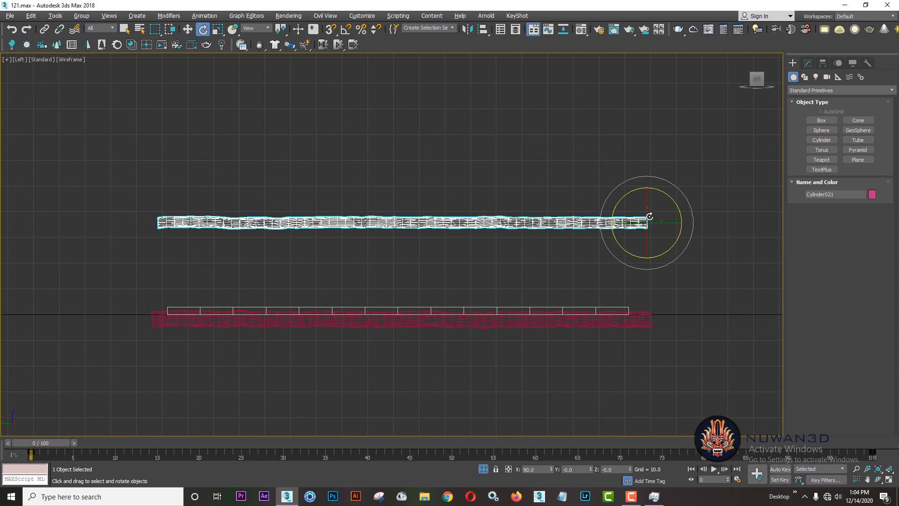
key(w)
shift+drag(659, 208, 622, 294)
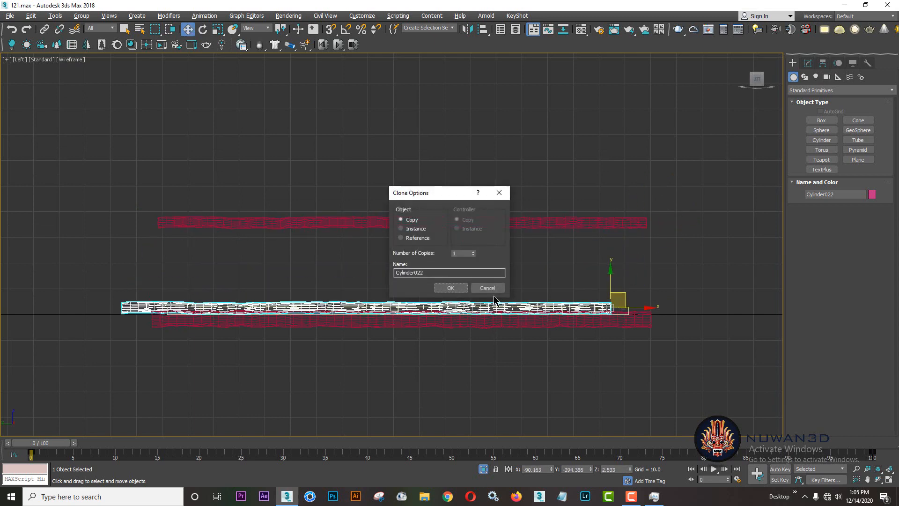
click(451, 288)
Turn on angle snapping, rotate the copy 90 degrees upright and place it at the end of the box as a post
key(e)
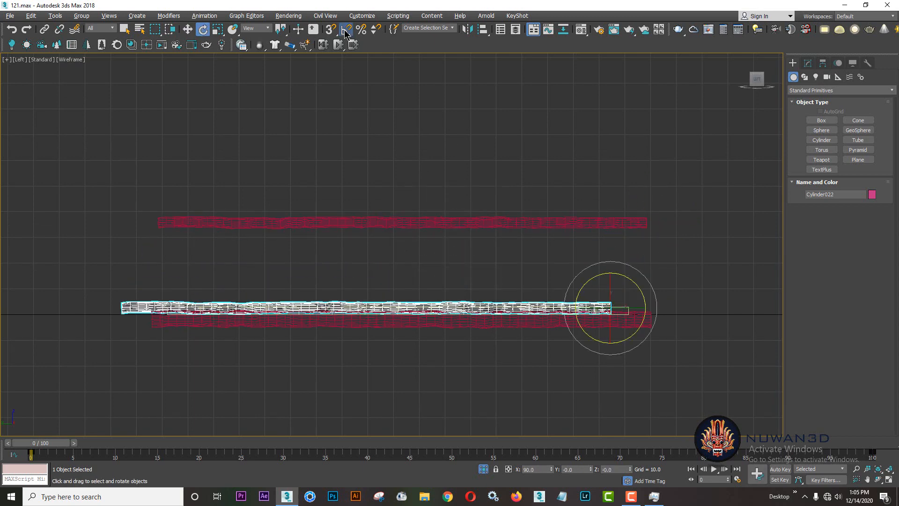
right_click(346, 31)
click(508, 185)
drag(628, 279, 636, 302)
key(w)
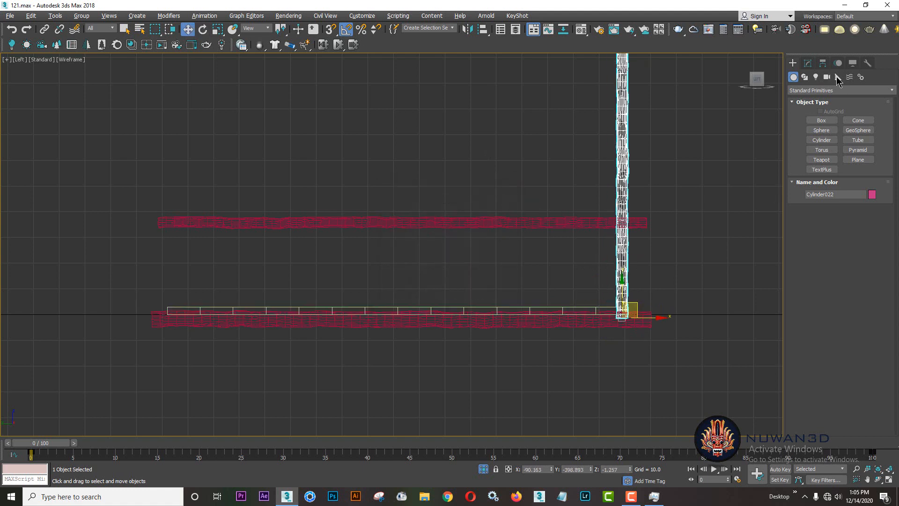
Reduce the post's base cylinder to a radius of about 1.87 and a height of about 57, reaching the handrail
click(808, 64)
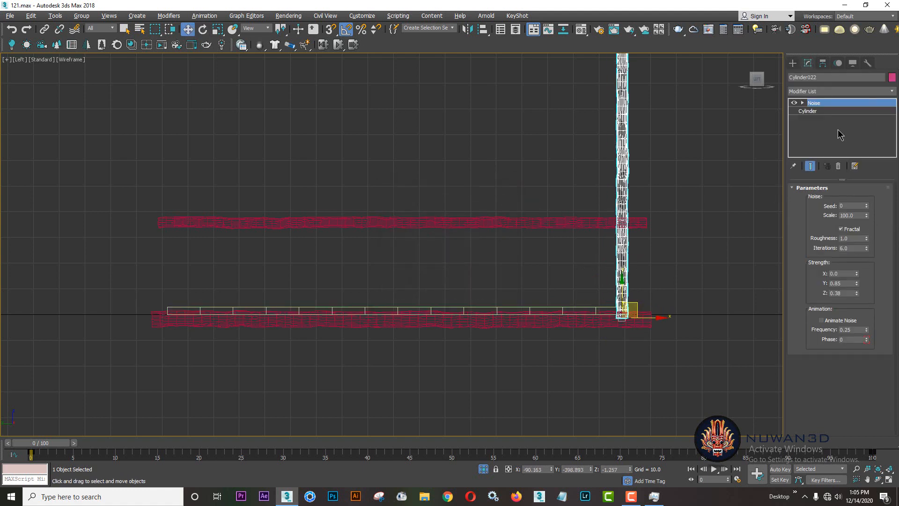
click(814, 111)
drag(874, 202, 32, 173)
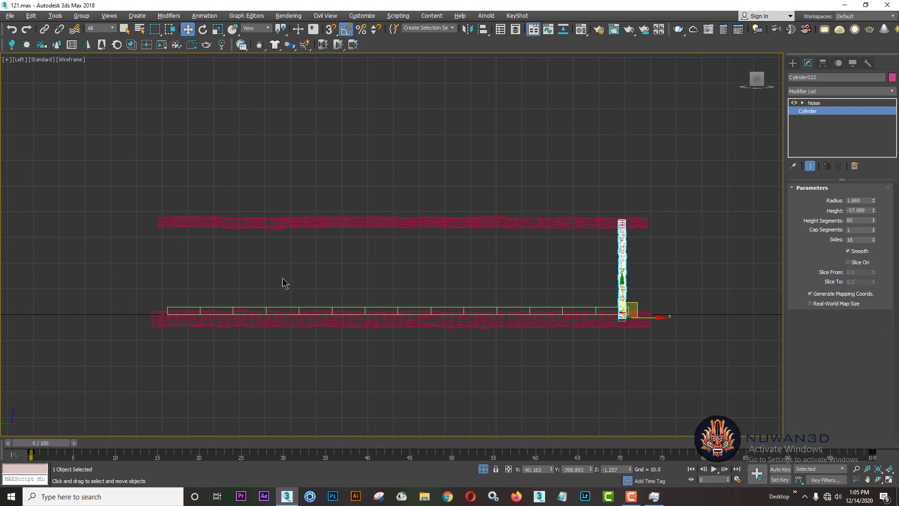
Create five copies of the post along the handrail at a spacing of about 23 units
scroll(658, 330, up, 3)
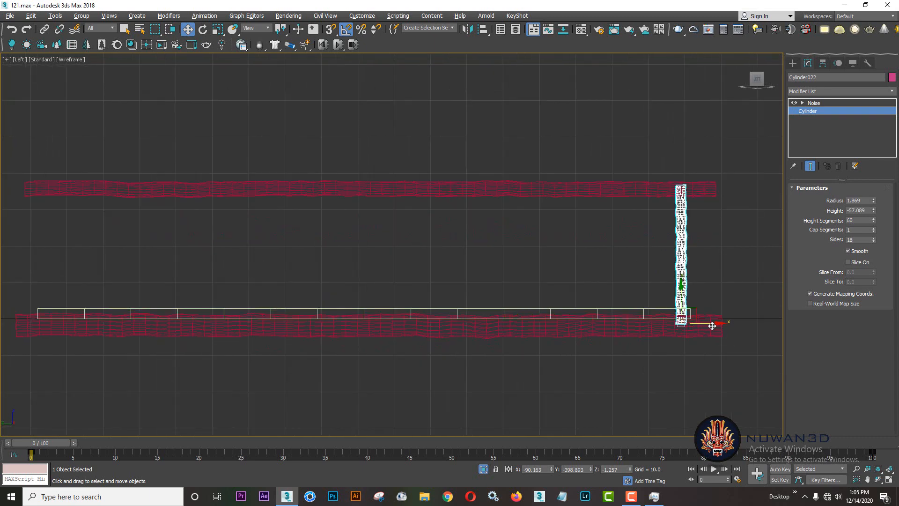
key(alt+w)
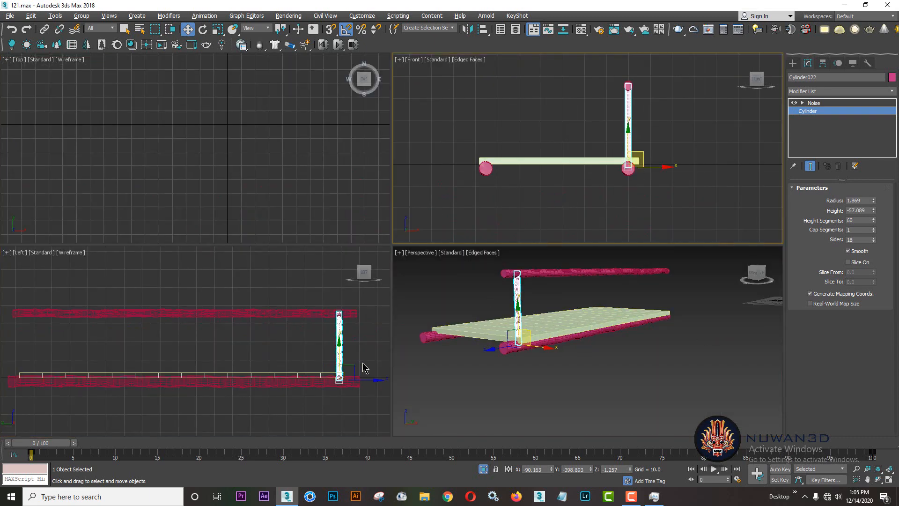
key(alt+w)
shift+drag(702, 325, 618, 325)
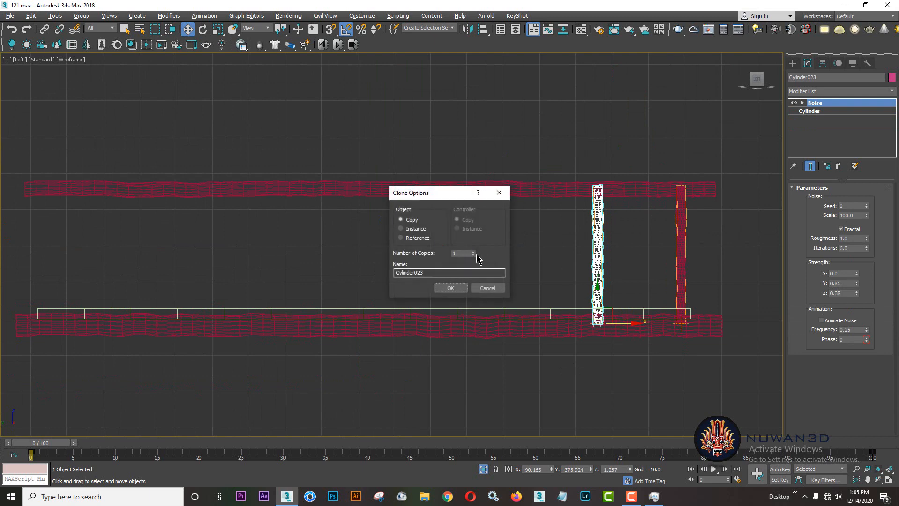
click(451, 288)
Copy the last post twice more toward the far end of the handrail and even out the spacing
middle_drag(403, 293, 542, 311)
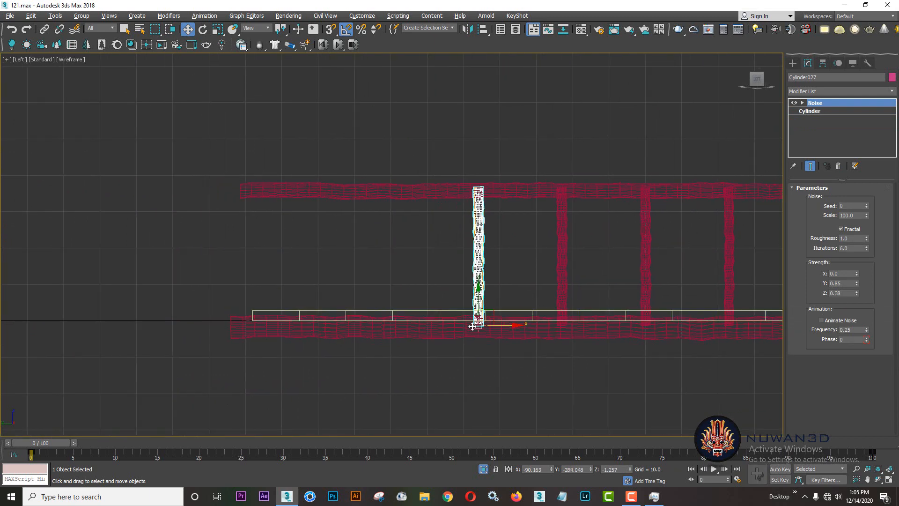
mouse_move(472, 327)
shift+mouse_down()
mouse_move(399, 328)
mouse_move(430, 337)
mouse_move(313, 327)
shift+mouse_up()
click(454, 288)
click(450, 287)
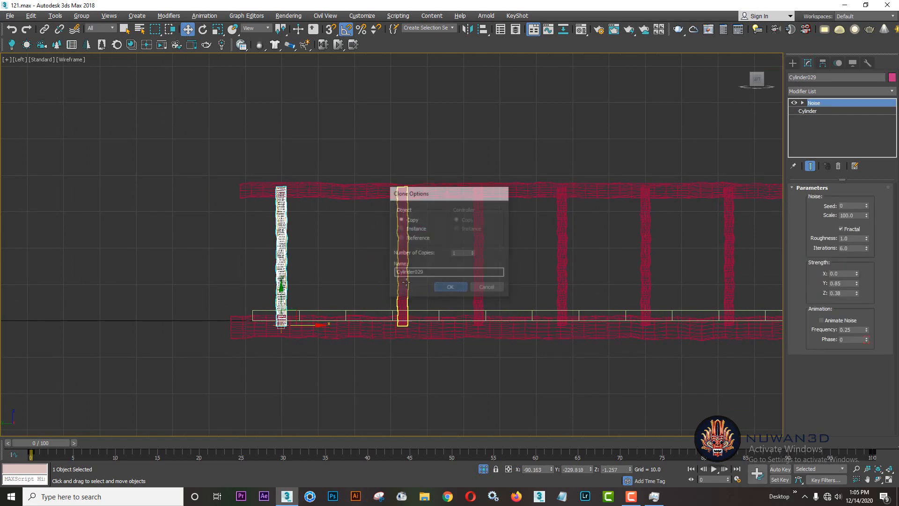
key(ctrl+shift+z)
Select the handrail with all its posts and move them about 1.2 units outward on X in the perspective view
key(alt+w)
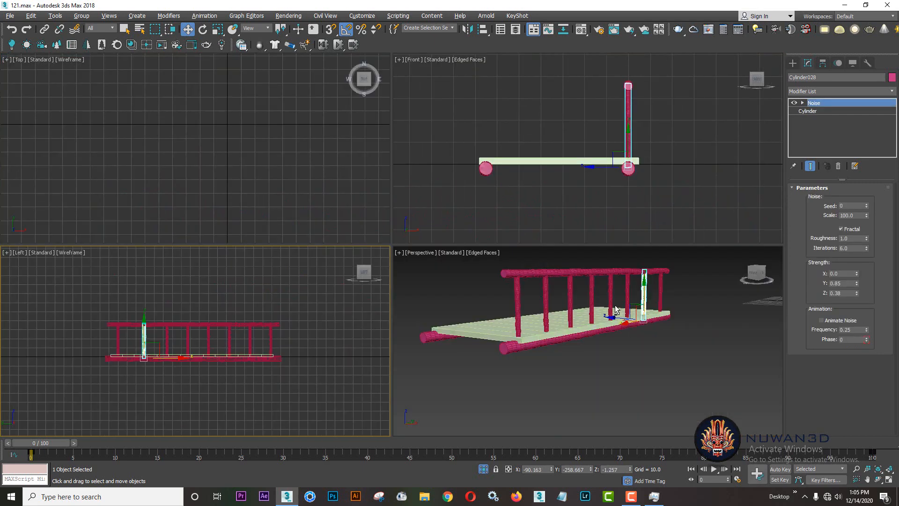
key(alt+w)
alt+middle_drag(563, 287, 619, 214)
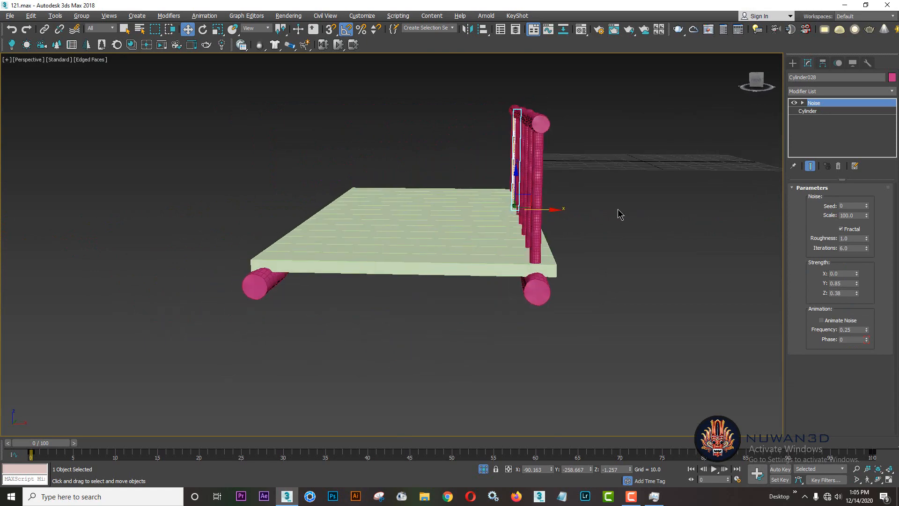
drag(512, 147, 569, 129)
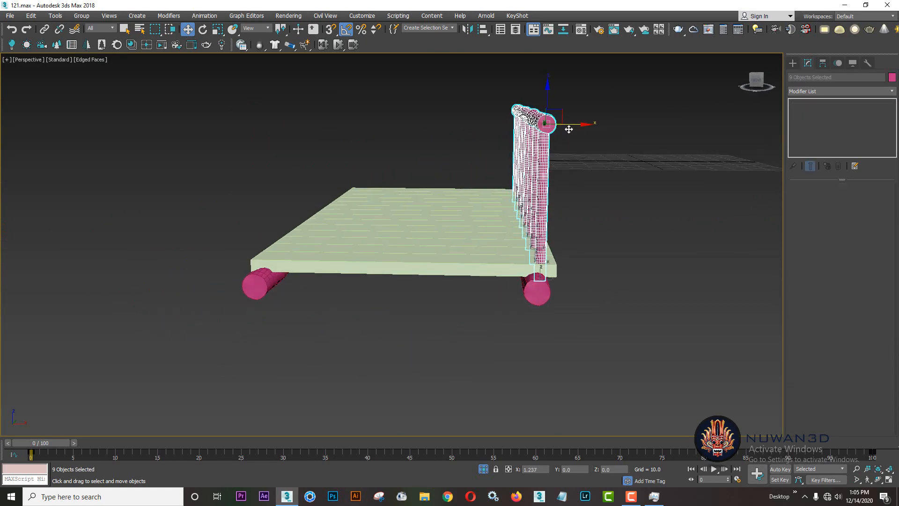
alt+middle_drag(594, 168, 588, 194)
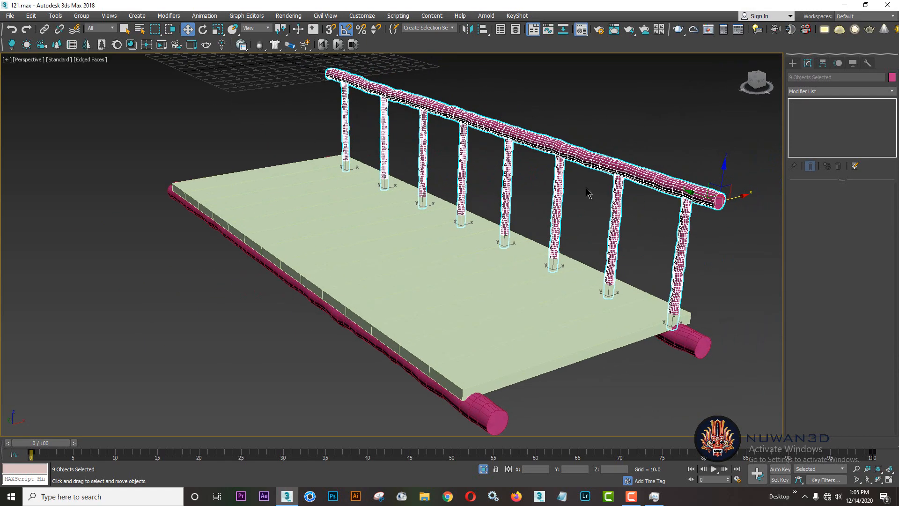
Assign the 04 - Default wood material to the selected railing and turn off edged-face display
key(m)
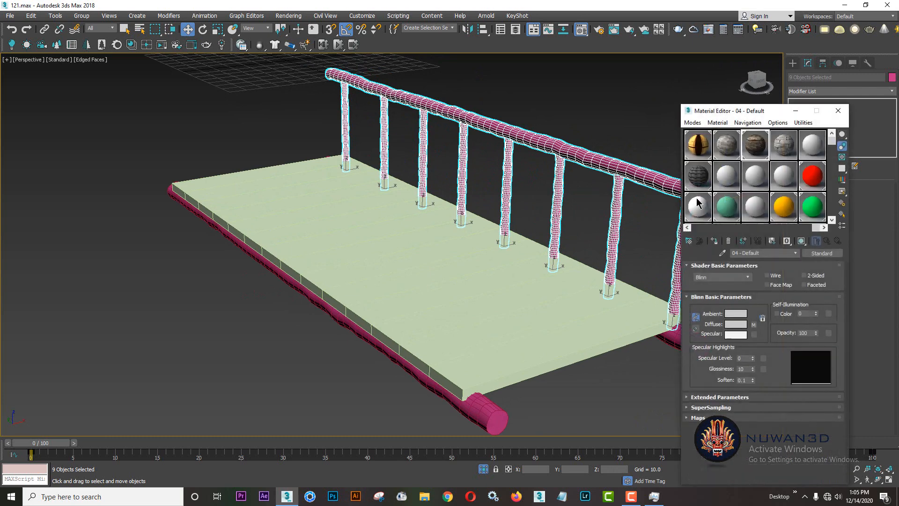
click(714, 241)
scroll(628, 242, down, 1)
middle_drag(627, 241, 536, 253)
key(F4)
click(589, 291)
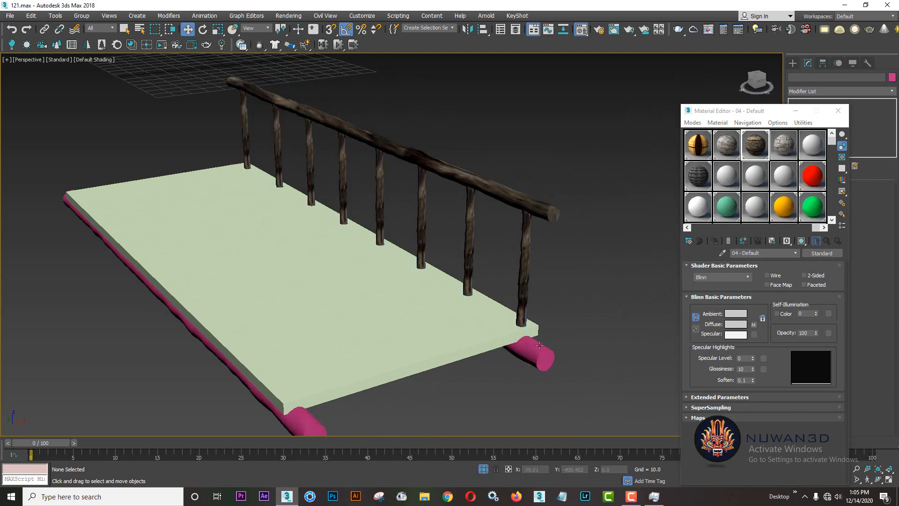
Assign the 04 - Default wood material to the two support logs and the deck box, and close the Material Editor
click(540, 345)
ctrl+click(305, 420)
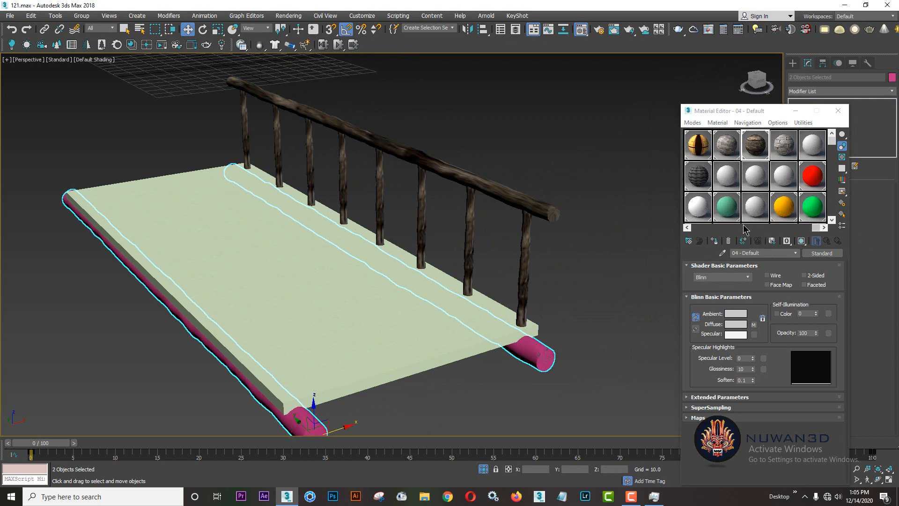
click(714, 241)
click(429, 323)
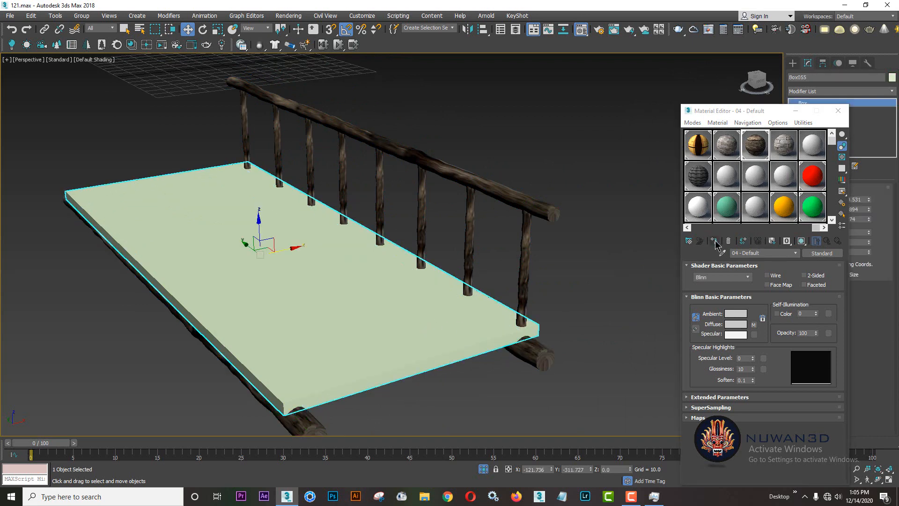
click(714, 241)
click(838, 111)
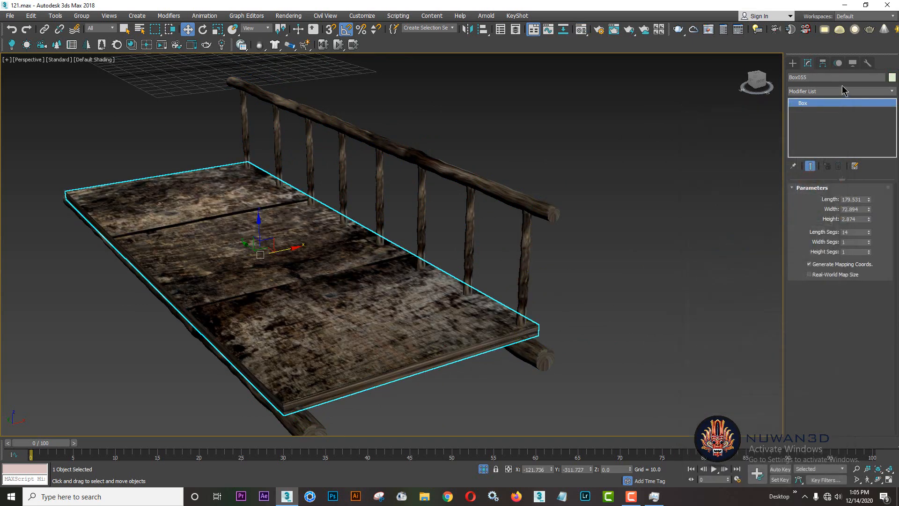
Apply a UVW Map modifier to the deck with Box mapping, length about 50.27 and height about 19.89
click(840, 91)
key(u)
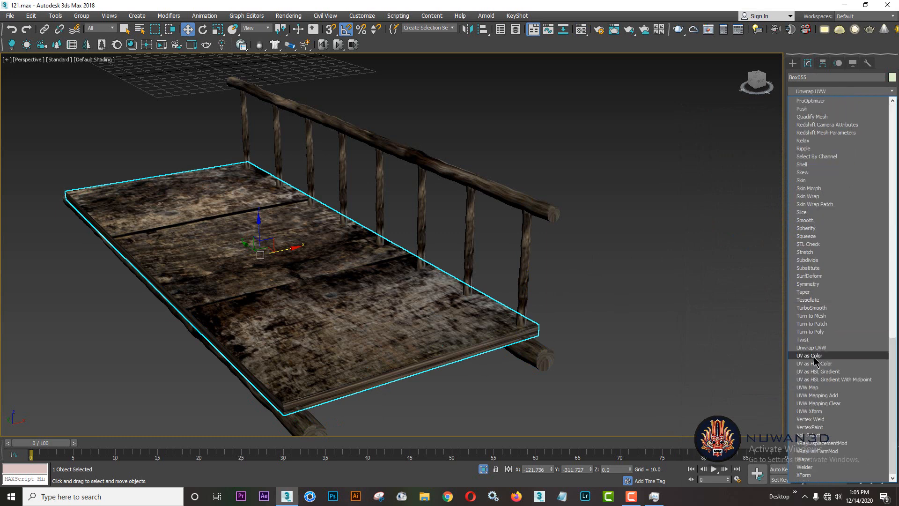
click(814, 387)
drag(852, 271, 869, 305)
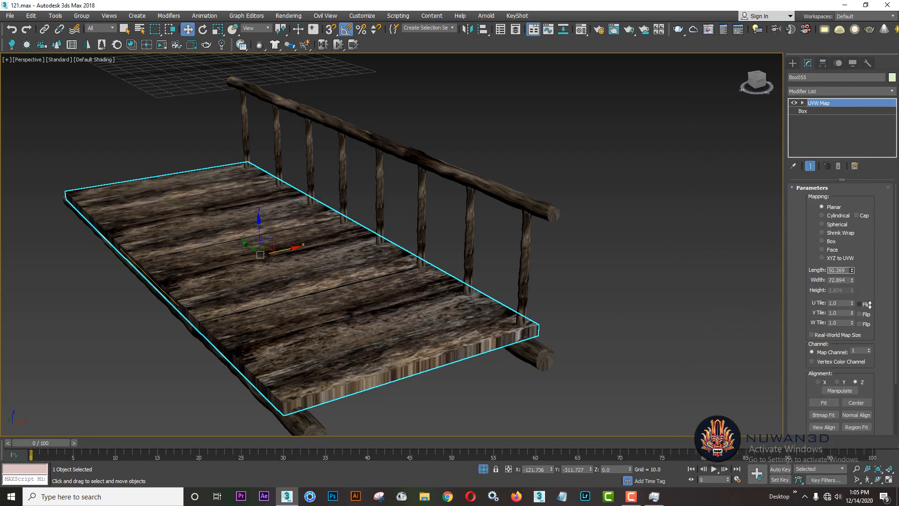
click(822, 241)
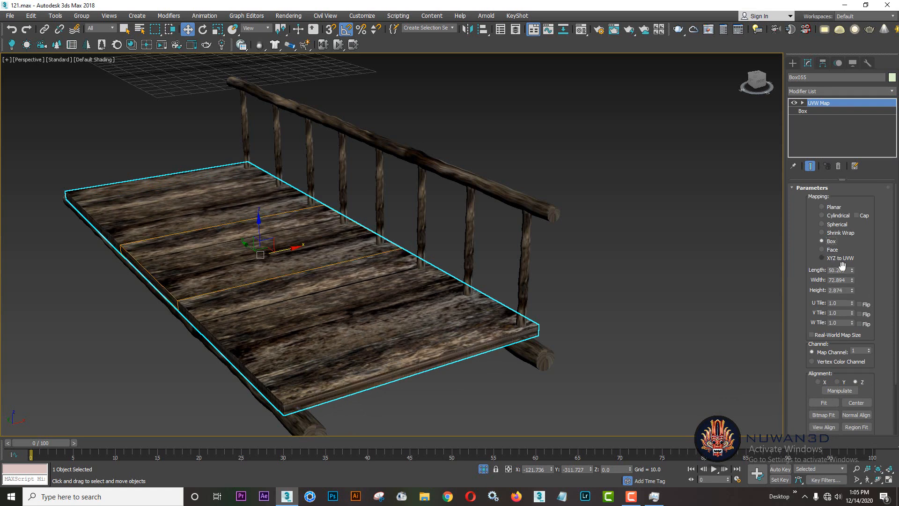
drag(853, 292, 855, 14)
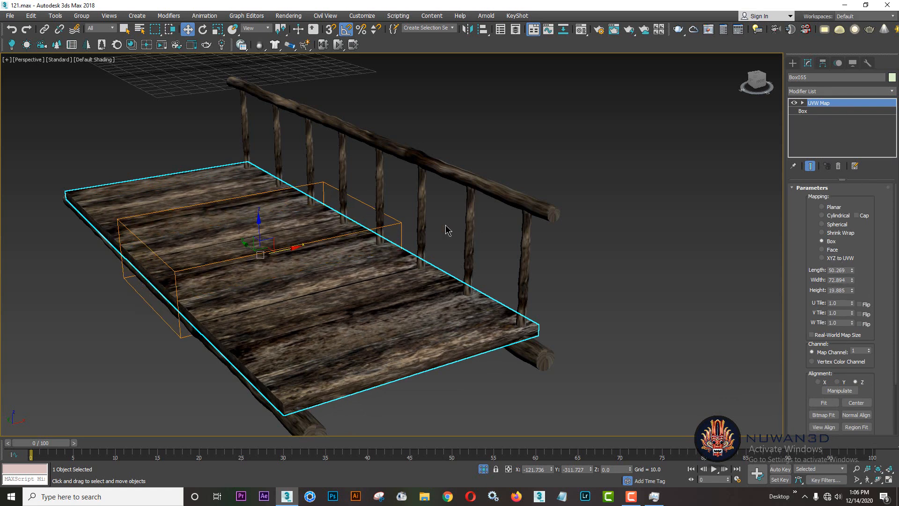
Select the handrail with all its posts and copy it to the opposite long edge of the deck
scroll(611, 152, down, 5)
alt+middle_drag(611, 152, 602, 157)
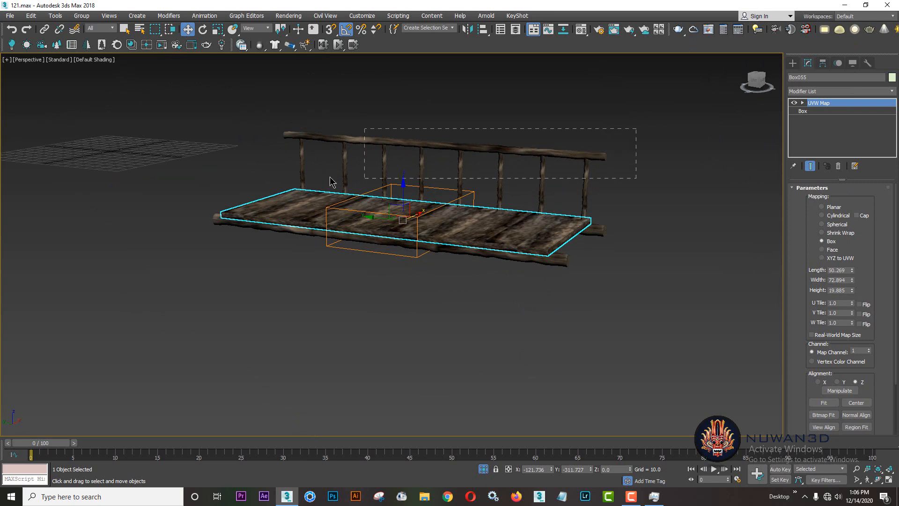
drag(274, 161, 274, 162)
mouse_move(581, 162)
alt+middle_down()
mouse_move(530, 183)
mouse_move(532, 192)
alt+middle_up()
shift+drag(557, 210, 429, 248)
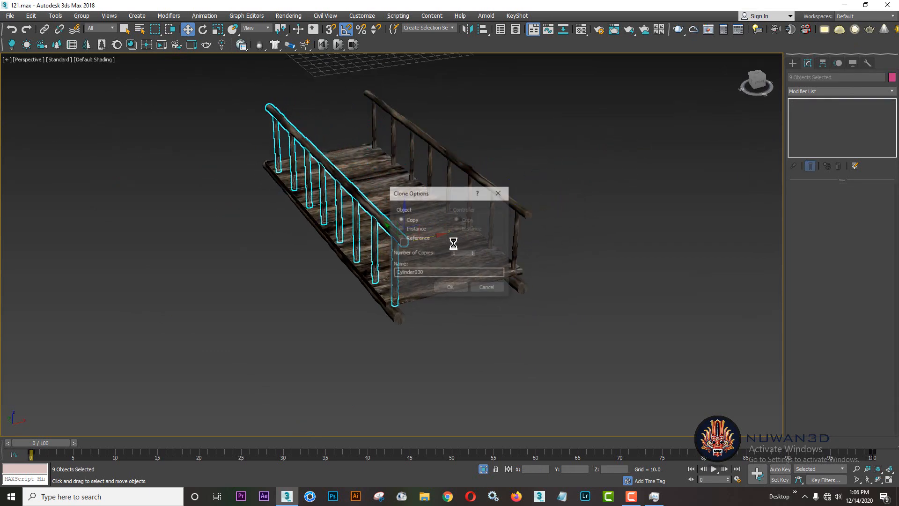
click(449, 288)
Select the deck, support logs and both railings and group them under the default name
alt+middle_drag(580, 140, 589, 105)
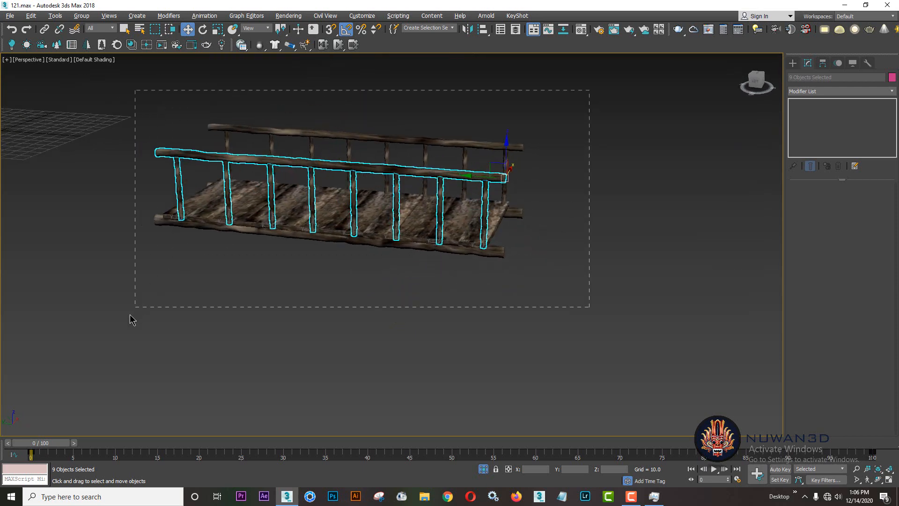
drag(130, 316, 131, 313)
click(86, 18)
click(82, 31)
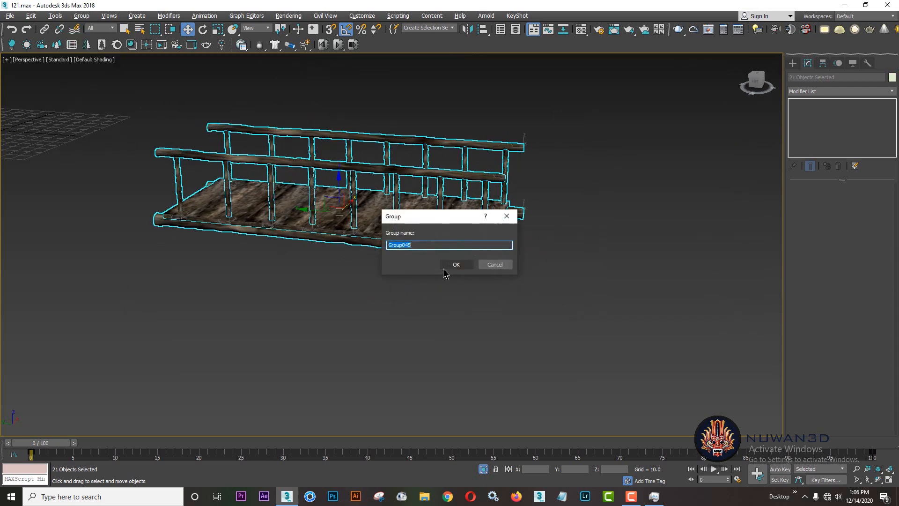
click(445, 269)
Arch the bridge group upward with a Bend modifier on the Y axis, direction 90 and angle -47.5
alt+middle_drag(448, 273, 501, 255)
click(817, 92)
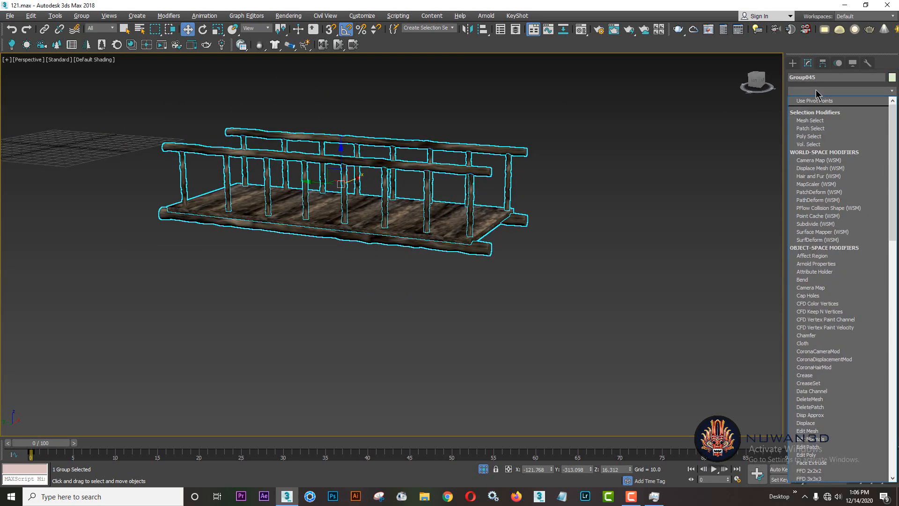
text(b)
click(802, 101)
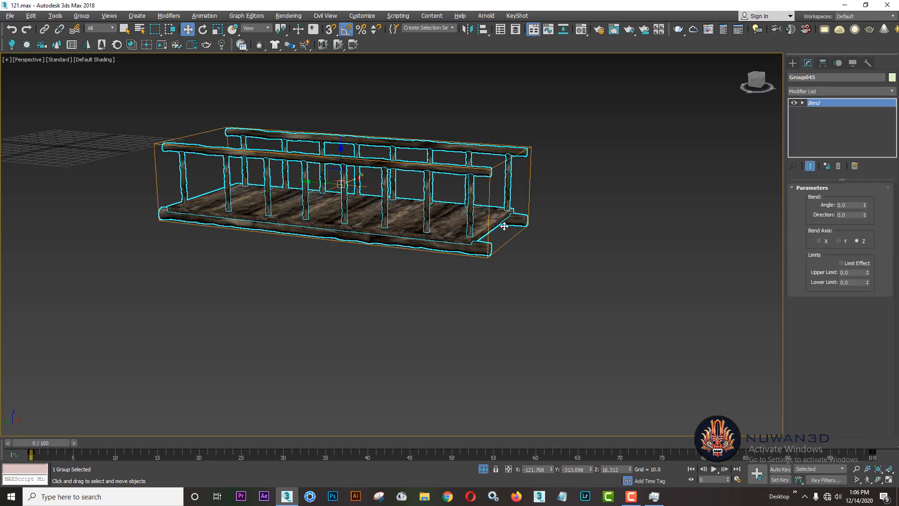
drag(865, 205, 859, 189)
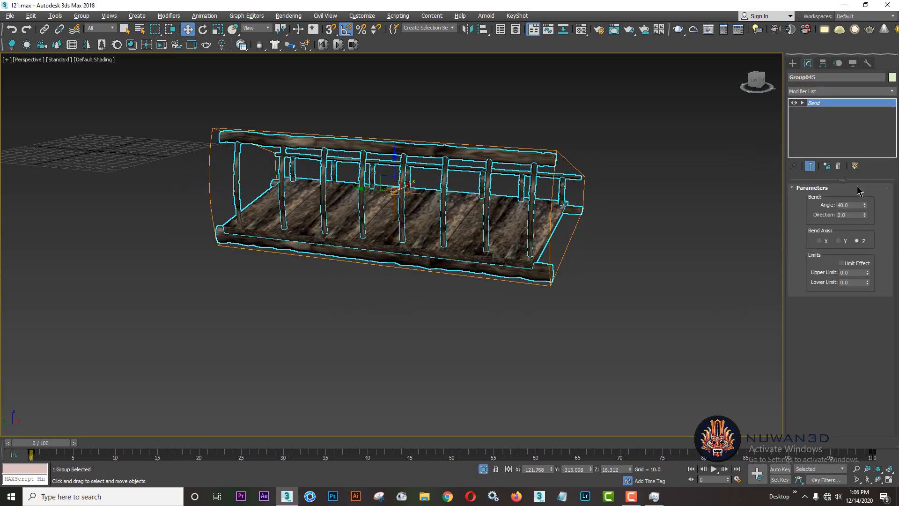
click(820, 240)
alt+middle_drag(633, 245, 604, 252)
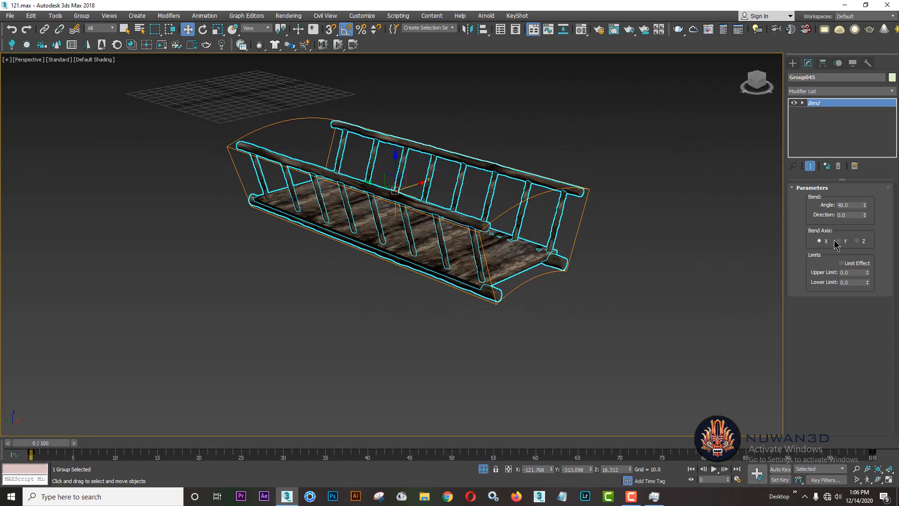
click(841, 240)
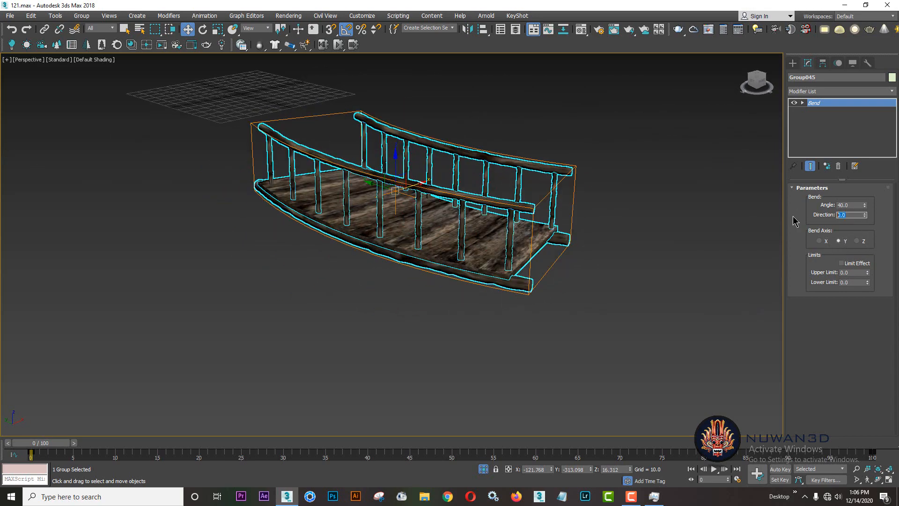
key(Return)
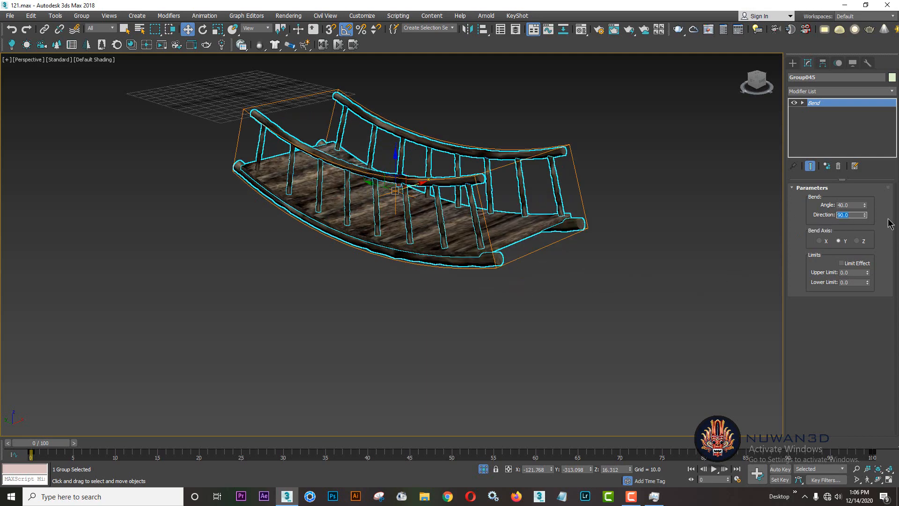
drag(865, 206, 885, 285)
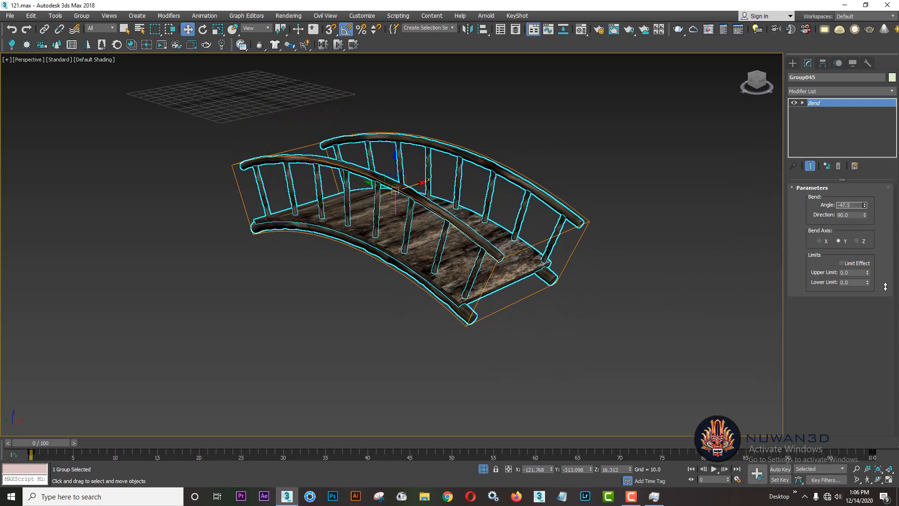
Convert the bent bridge group to editable geometry to collapse its Bend modifier, and deselect it
alt+middle_drag(486, 289, 477, 266)
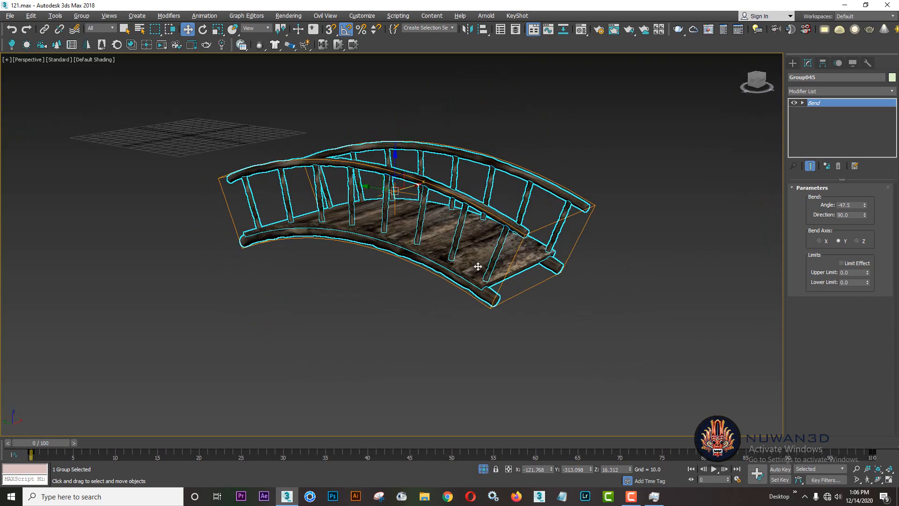
right_click(447, 246)
mouse_move(515, 345)
click(587, 352)
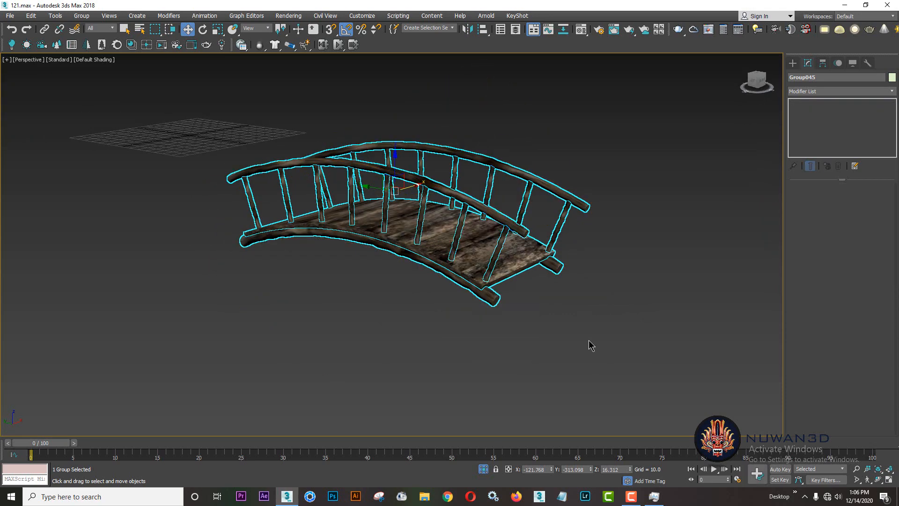
click(589, 346)
Select the bridge among the village objects and scale it down uniformly to about 72.6 percent
key(z)
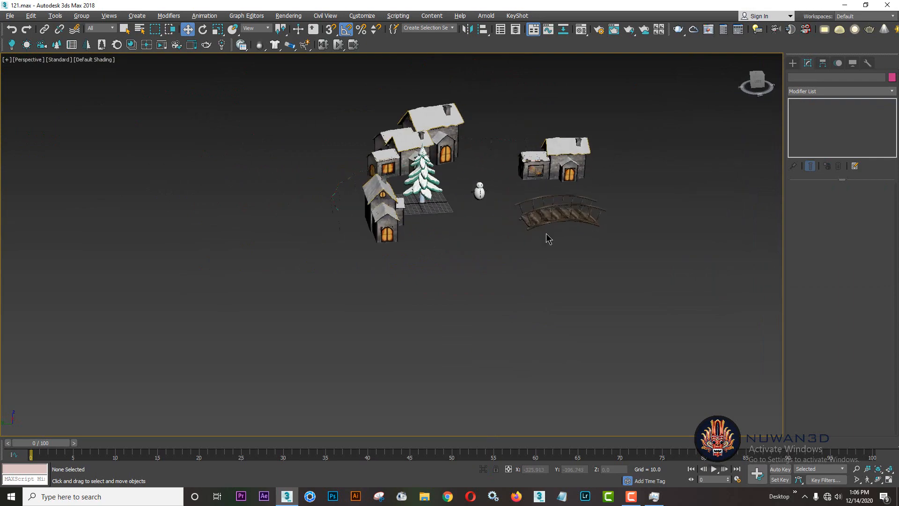
click(576, 224)
key(z)
scroll(511, 244, down, 3)
key(r)
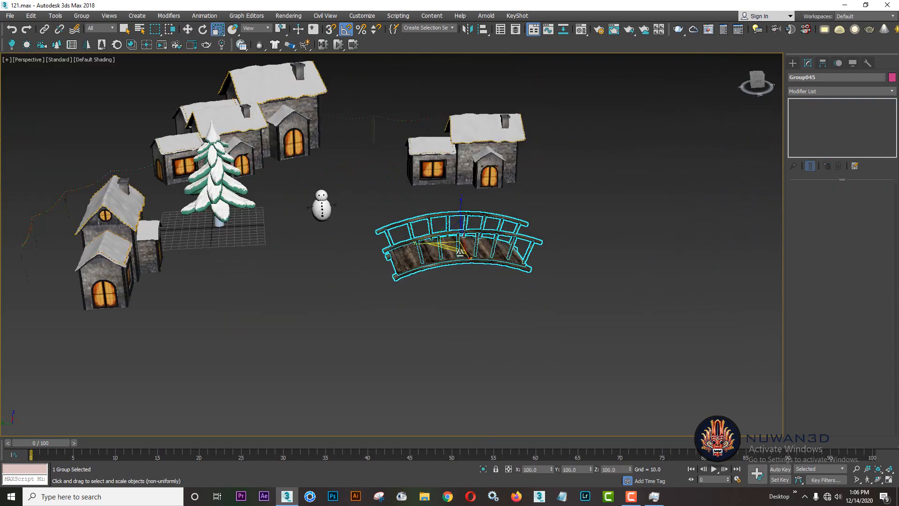
drag(460, 252, 460, 271)
Raise the bridge about 14 units in the front view so its support logs rest on the ground line
key(alt+w)
key(alt+w)
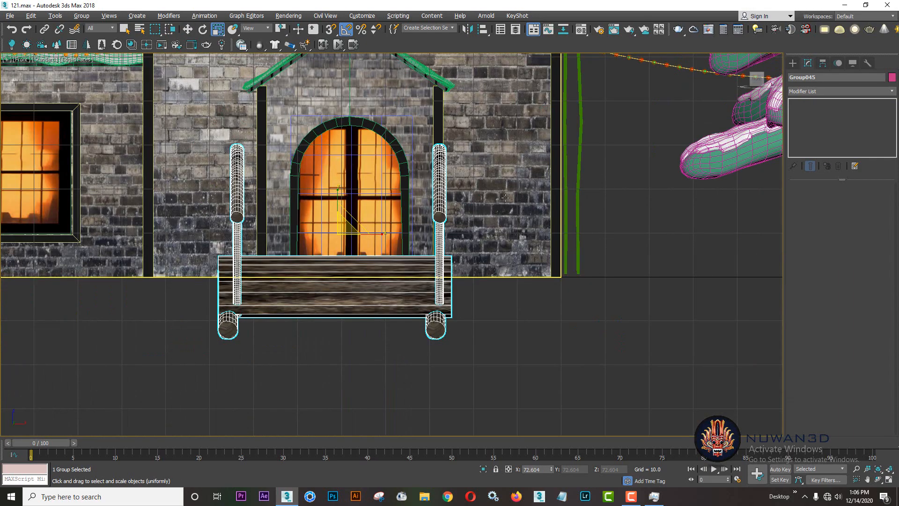
scroll(505, 198, down, 5)
key(w)
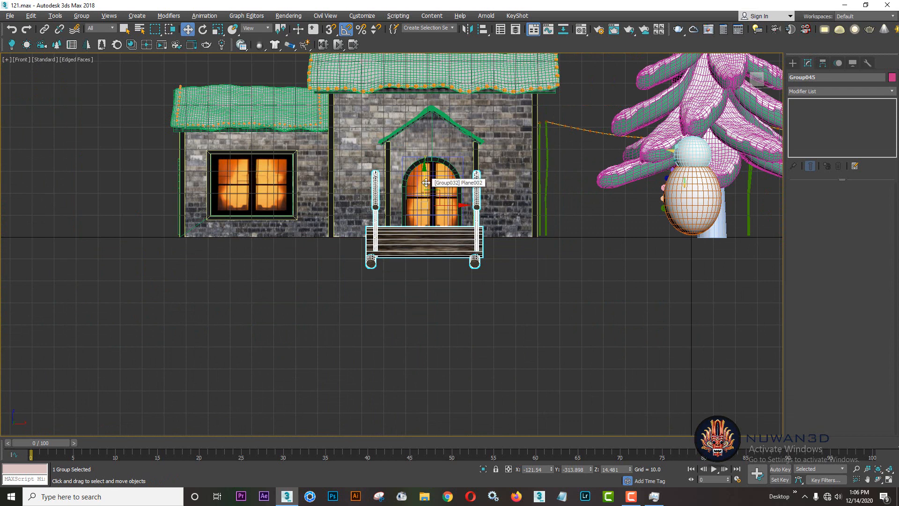
drag(426, 182, 437, 154)
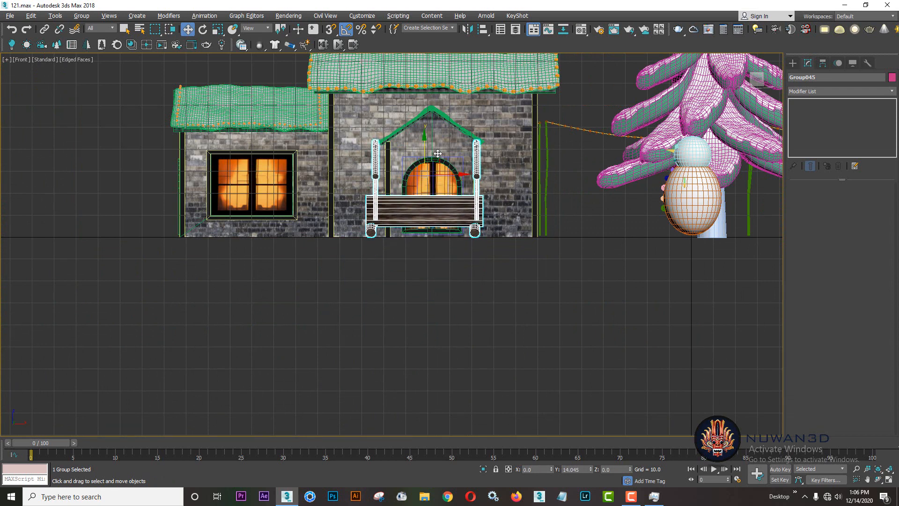
scroll(515, 285, down, 4)
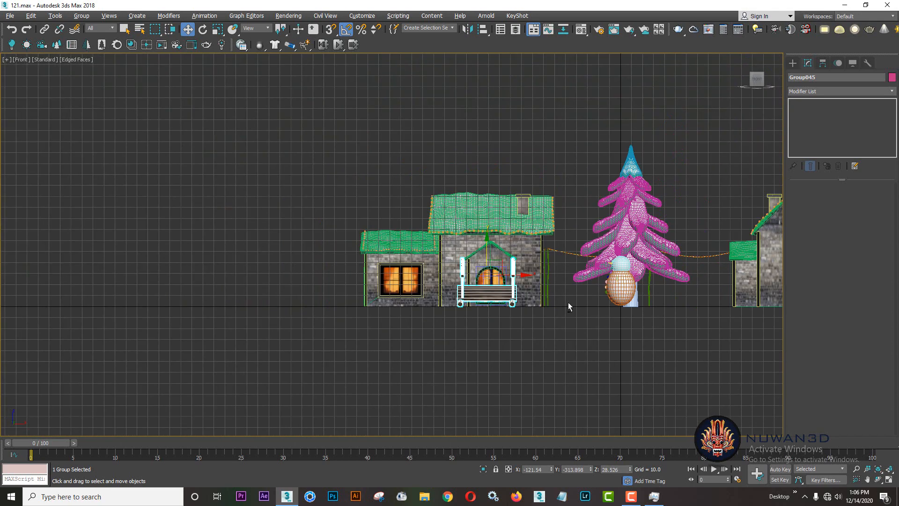
Move the bridge forward, away from the houses in the perspective view, and rotate it about Z so it leads toward the village
key(alt+w)
right_click(571, 307)
key(alt+w)
scroll(431, 312, up, 3)
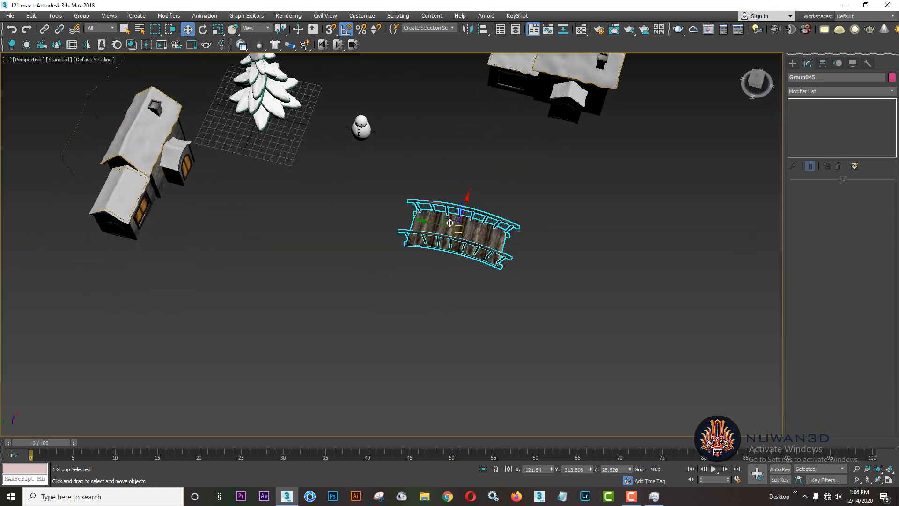
drag(451, 215, 483, 313)
key(e)
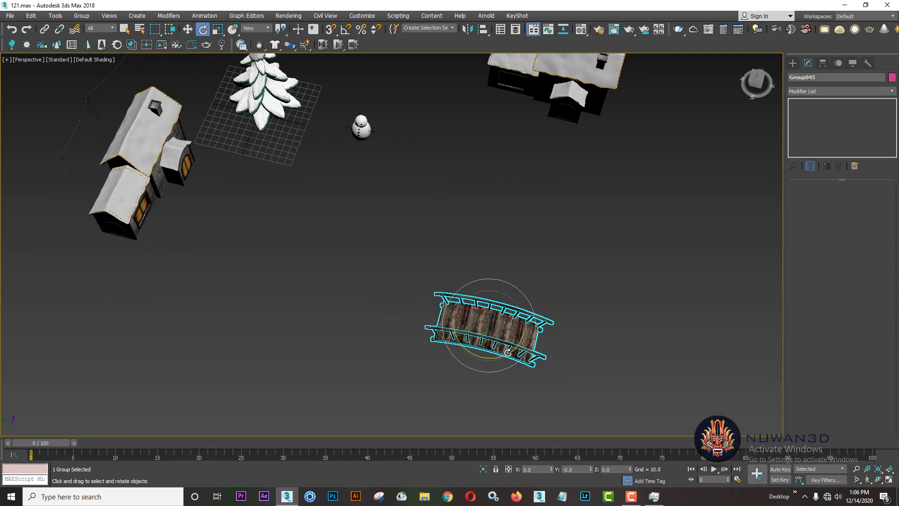
drag(508, 352, 476, 368)
click(478, 165)
Copy the two light-string groups behind the right-hand house and place the copy in front of the left-hand house
alt+middle_drag(478, 165, 512, 144)
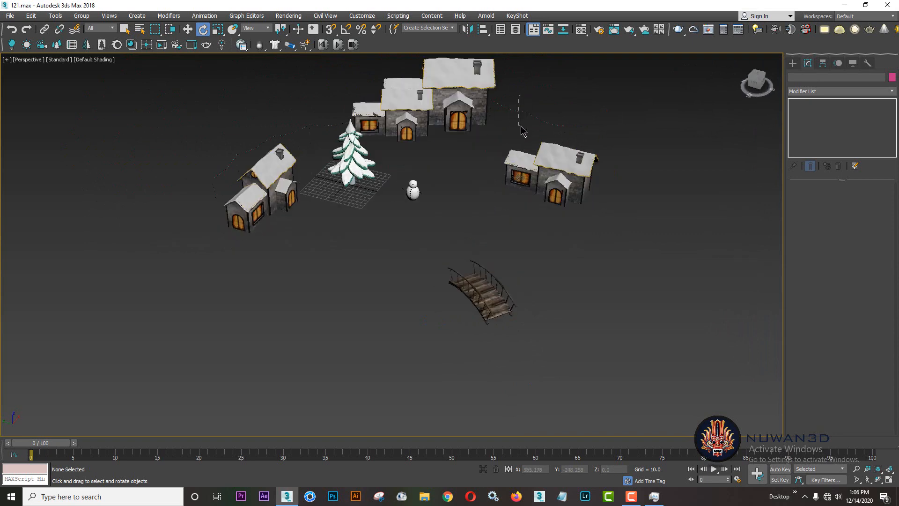
click(541, 109)
key(w)
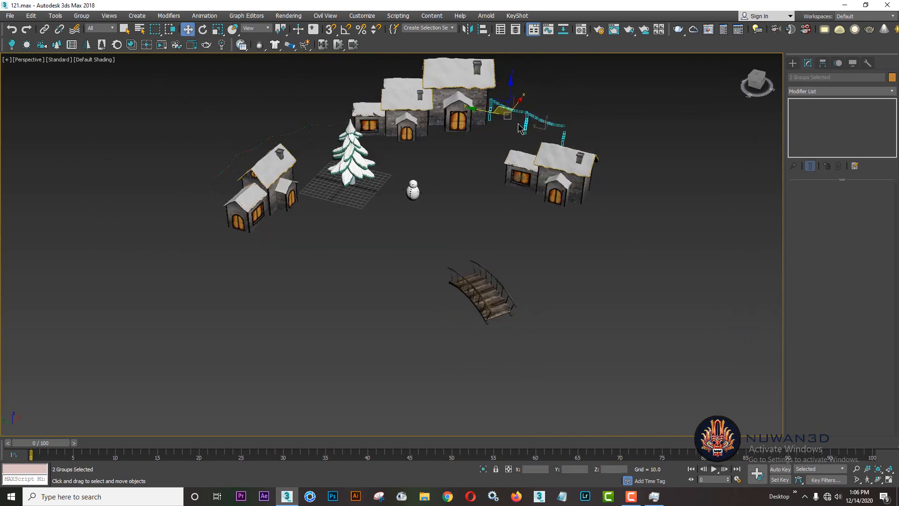
mouse_move(502, 108)
mouse_down()
mouse_move(462, 149)
mouse_move(209, 304)
mouse_move(230, 260)
mouse_move(222, 262)
mouse_move(207, 222)
mouse_up()
click(440, 287)
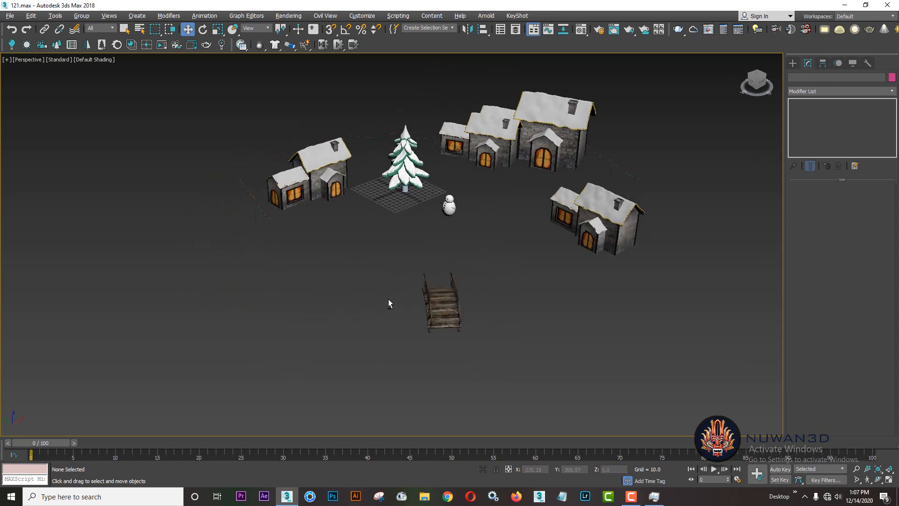
Move the Christmas tree forward off the home grid to stand beside the snowman
alt+middle_drag(389, 299, 411, 298)
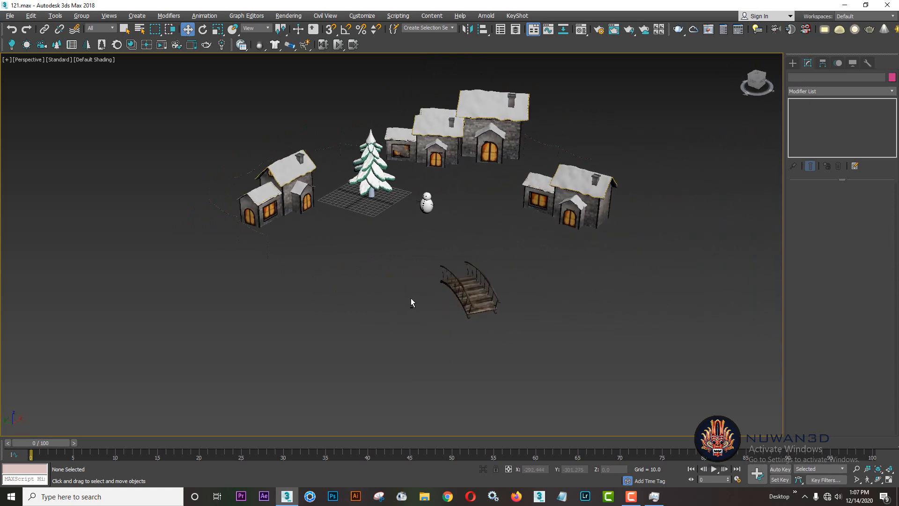
click(363, 176)
scroll(364, 181, up, 3)
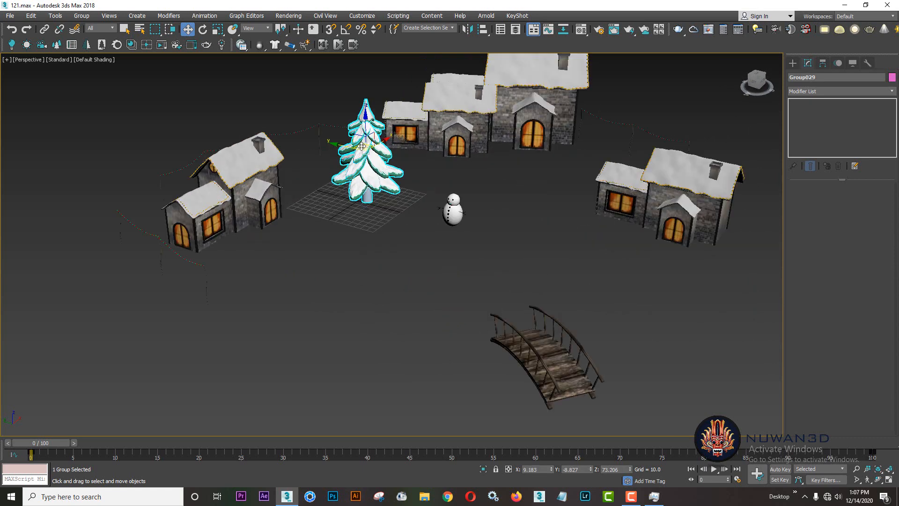
drag(362, 147, 393, 186)
click(631, 496)
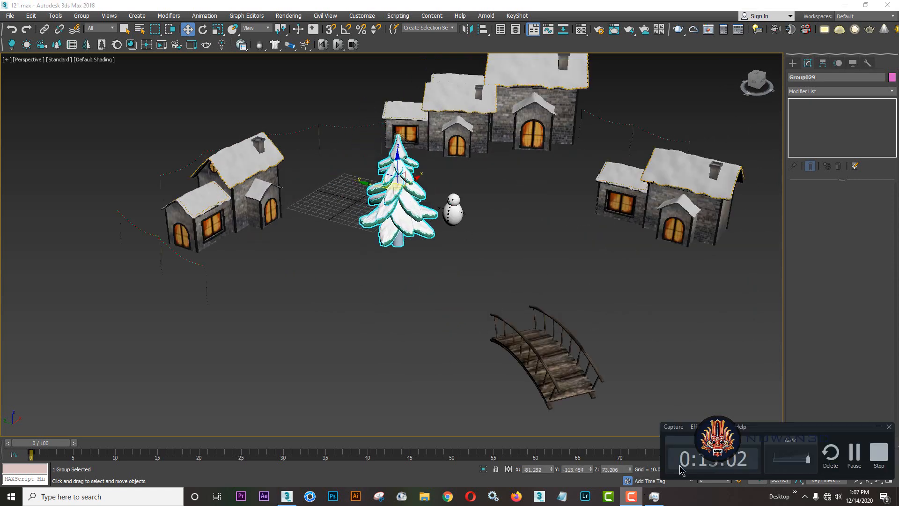
click(854, 453)
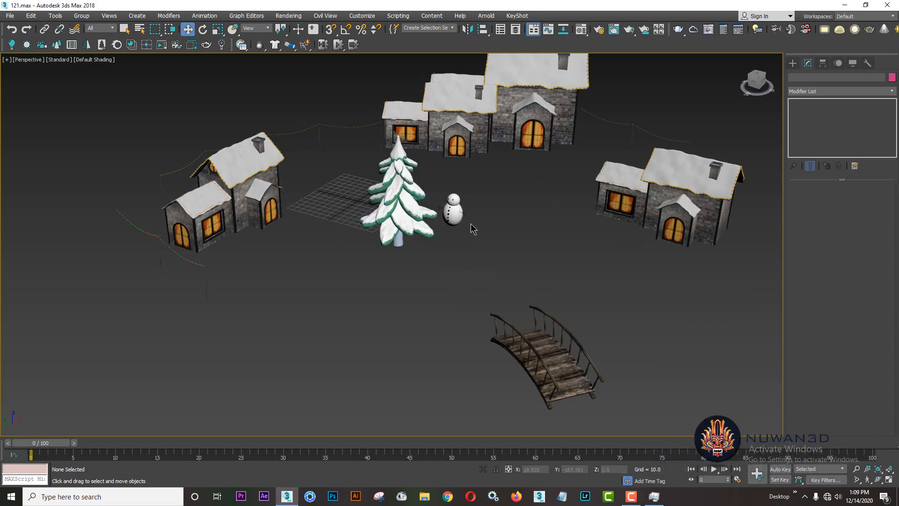
alt+middle_drag(473, 229, 514, 257)
click(399, 270)
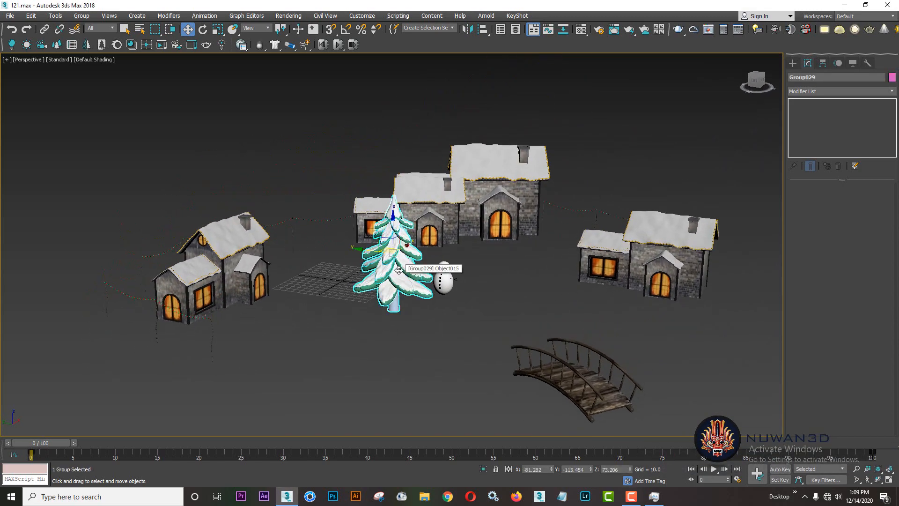
right_click(405, 264)
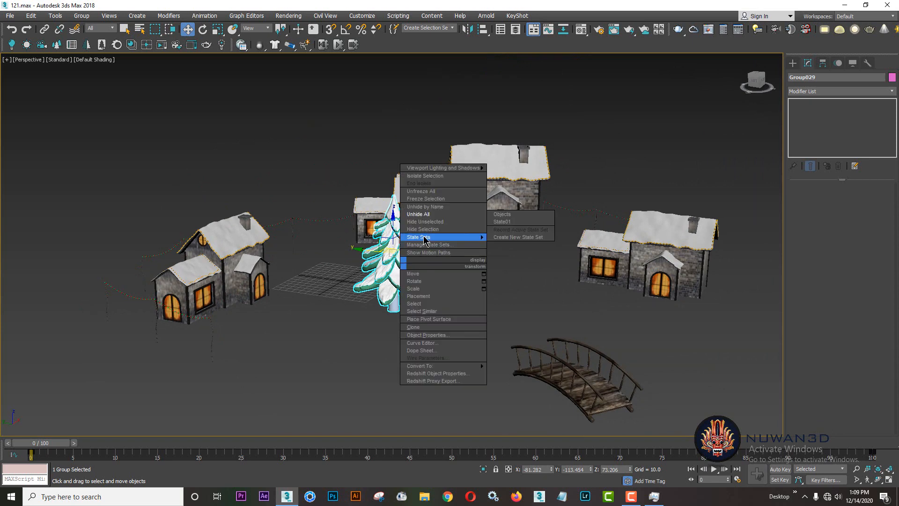
click(383, 282)
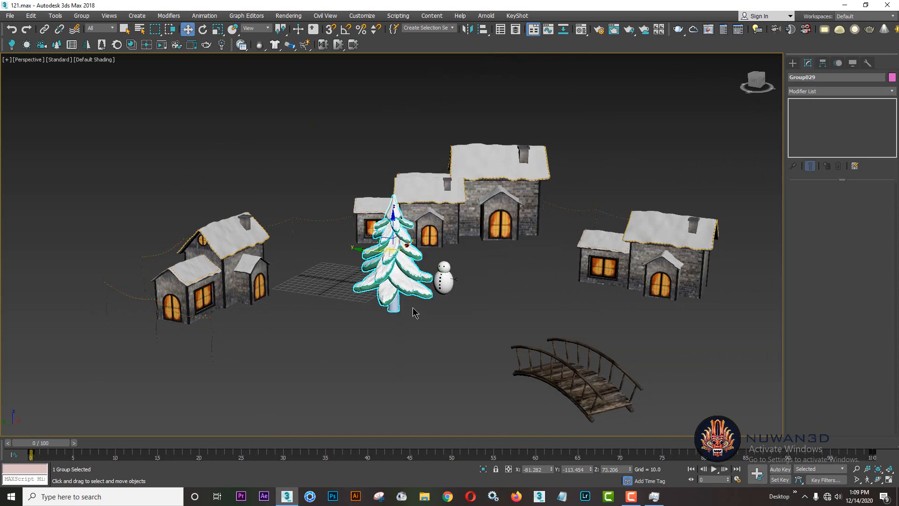
Delete the Christmas tree standing beside the snowman
key(Delete)
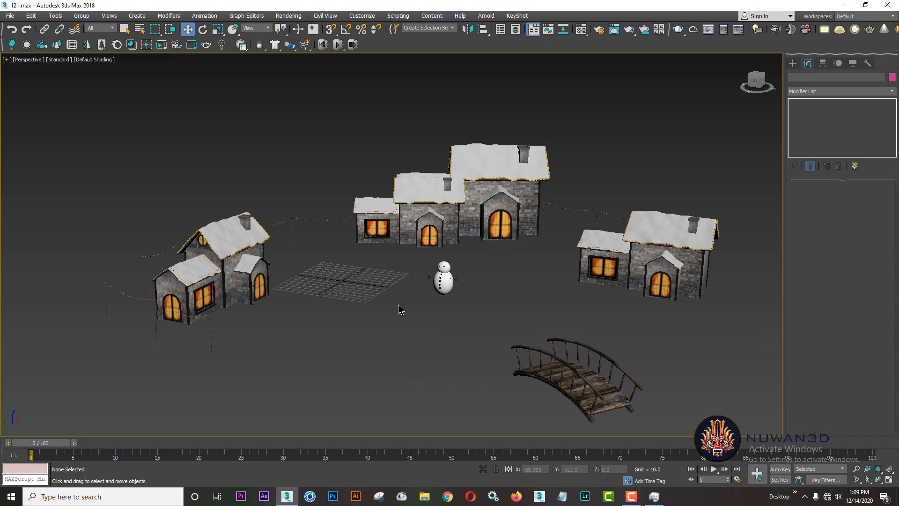
scroll(405, 317, down, 5)
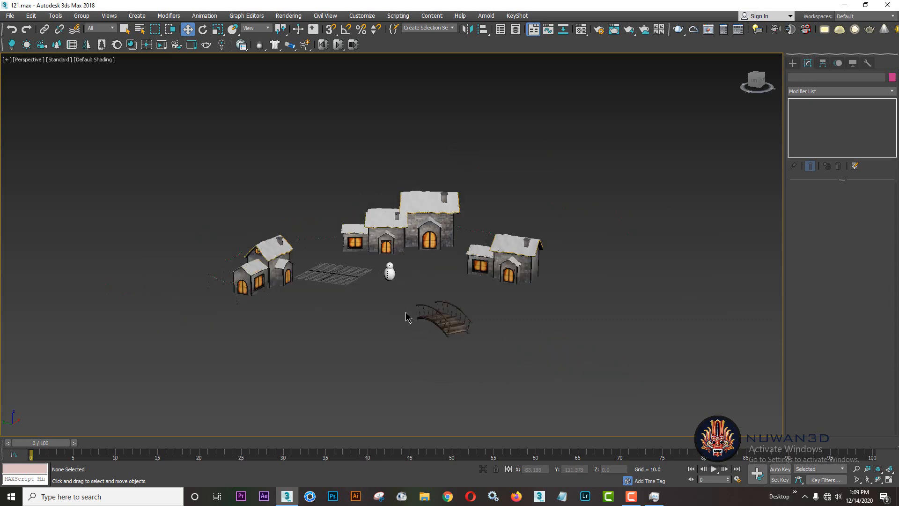
alt+middle_drag(471, 304, 434, 300)
scroll(384, 276, up, 4)
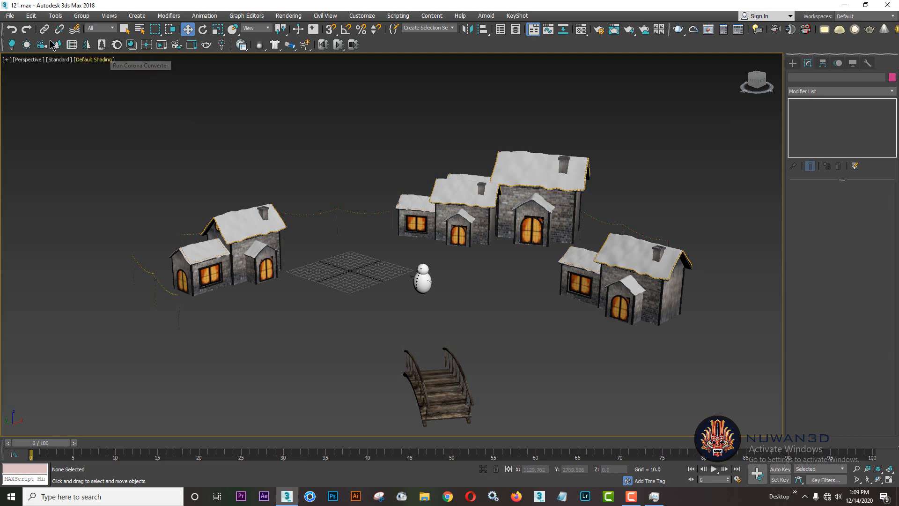
Export the whole scene in Autodesk FBX format to New folder on the Other (D:) drive, keeping the offered export options
click(11, 17)
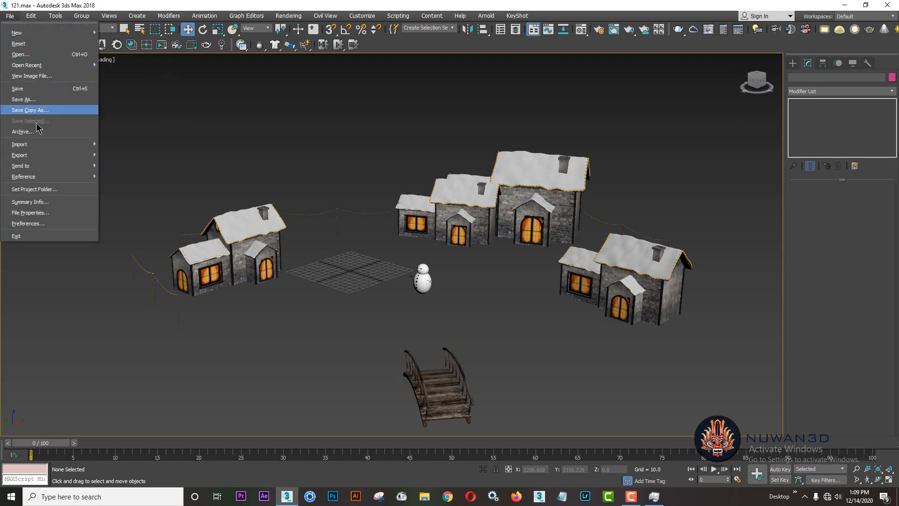
mouse_move(37, 155)
click(129, 162)
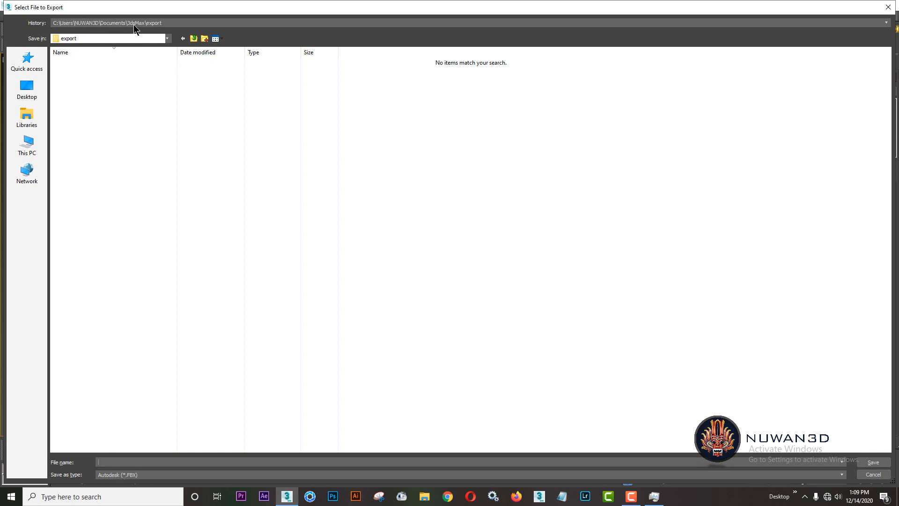
click(155, 475)
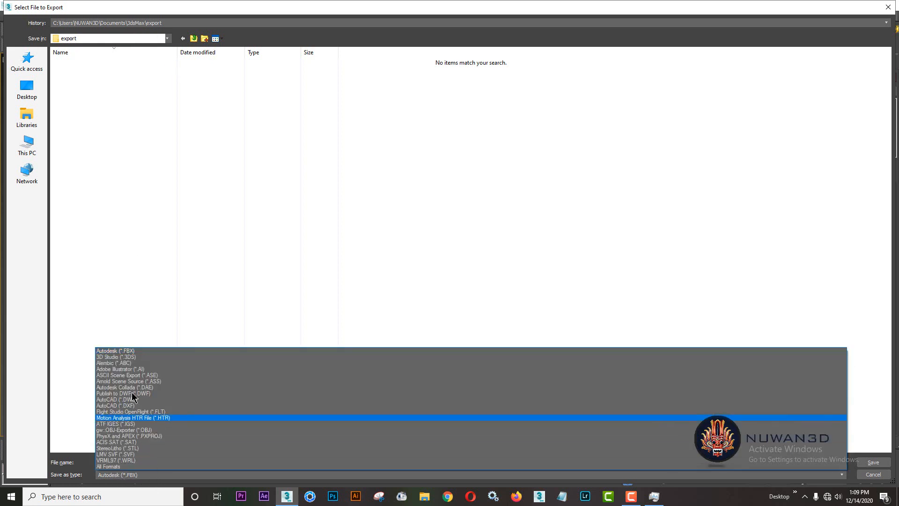
click(142, 40)
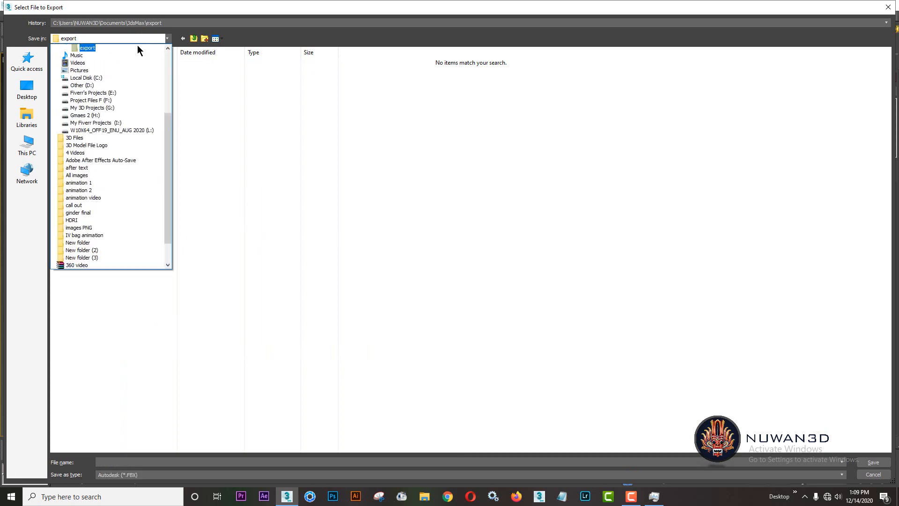
click(94, 85)
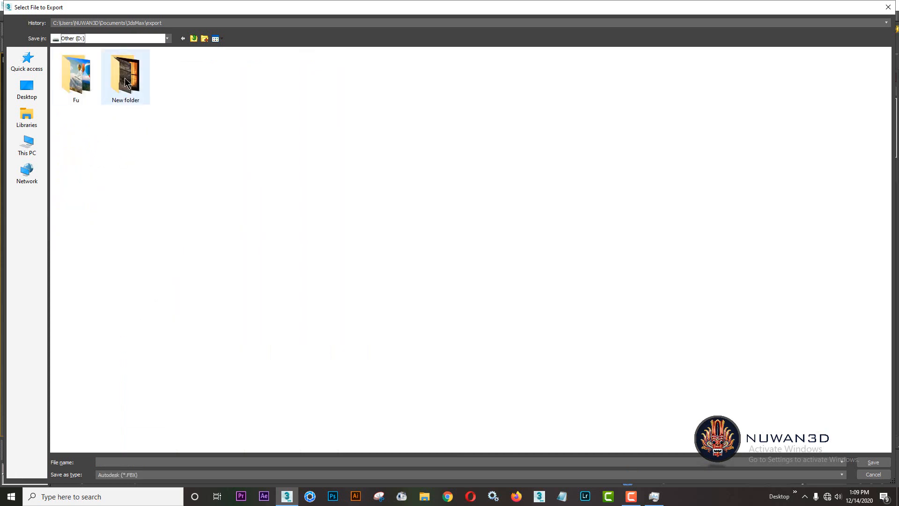
double_click(125, 82)
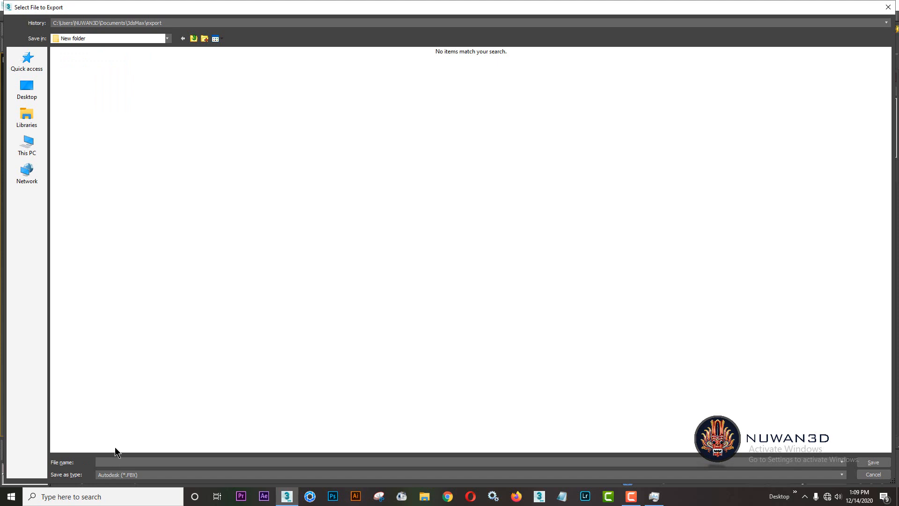
click(863, 463)
click(514, 370)
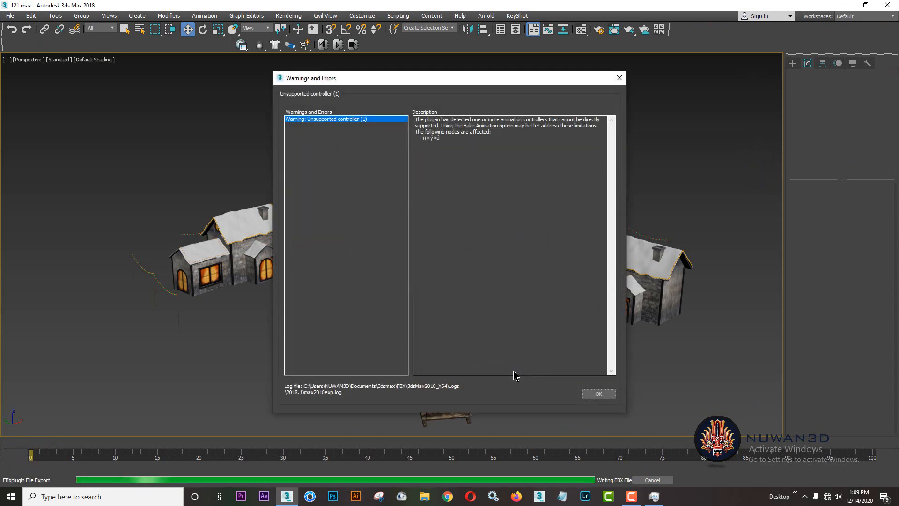
click(598, 395)
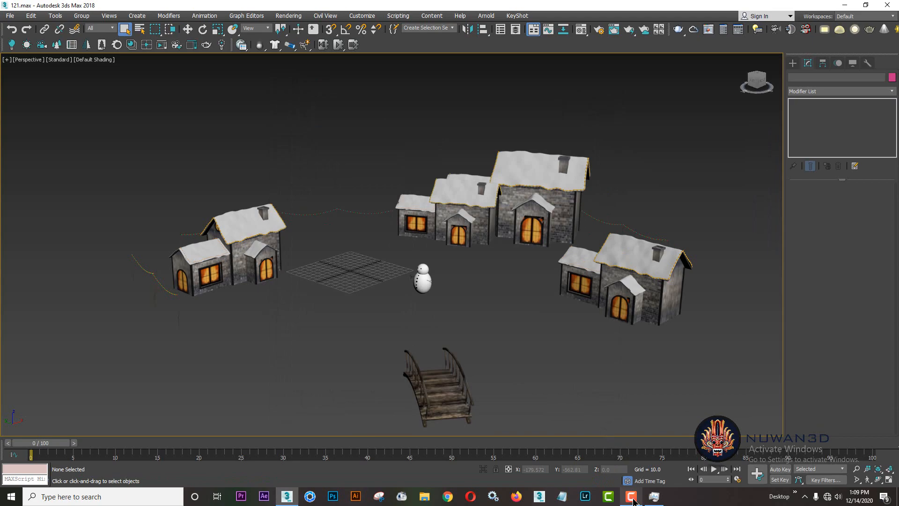